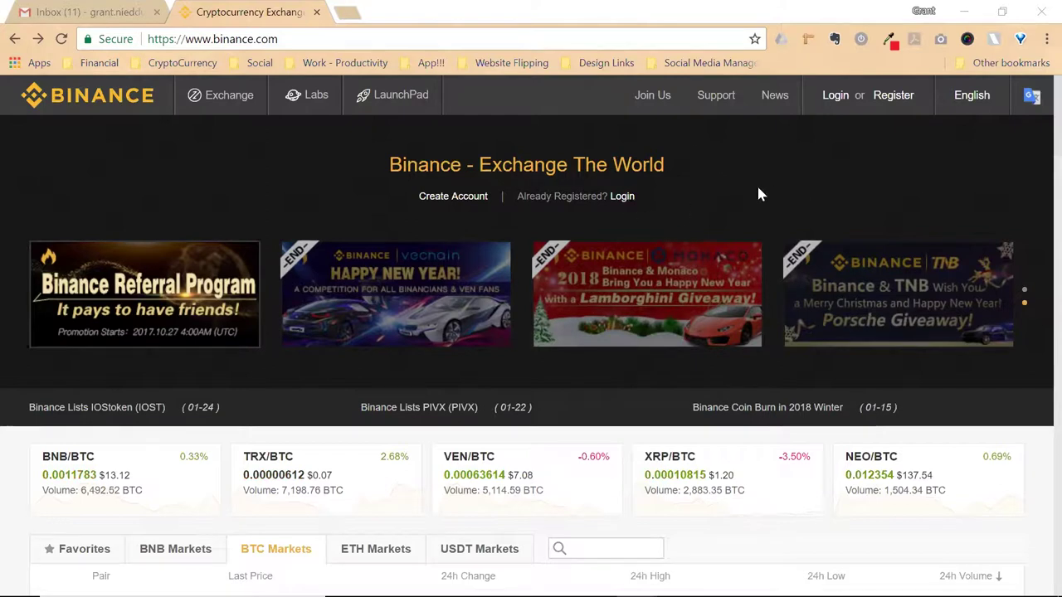
Enter the new account's e-mail address and password in the Binance sign-up form
click(894, 96)
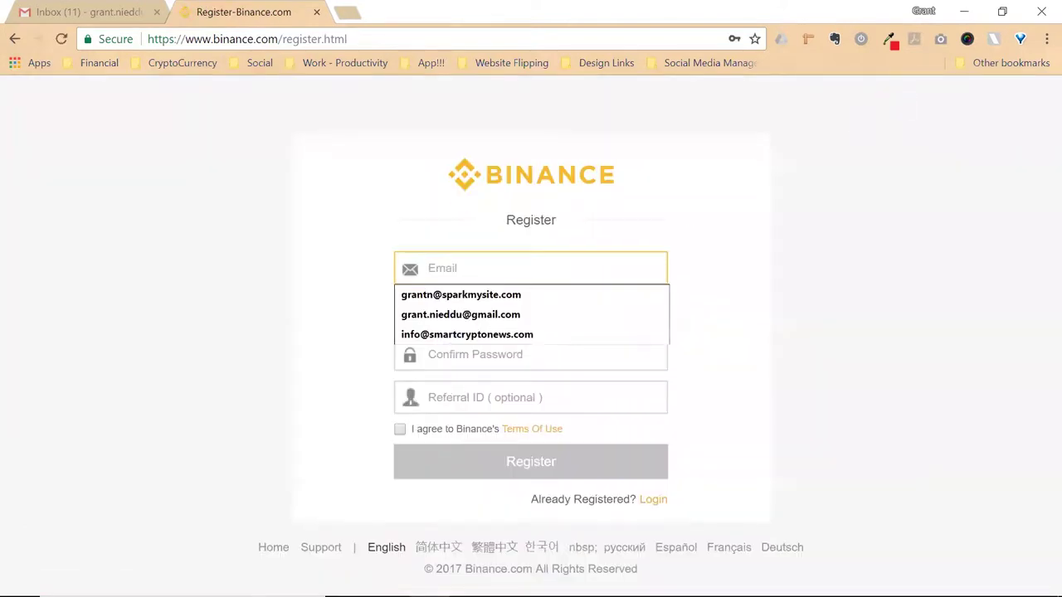
key(ctrl+v)
click(531, 311)
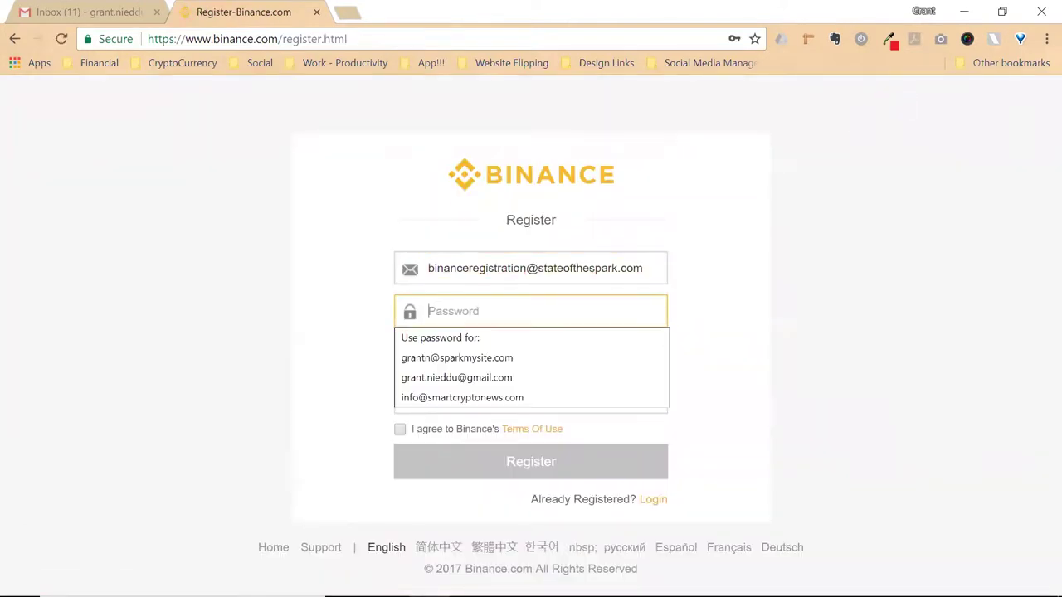
text(•••••••••••)
key(Tab)
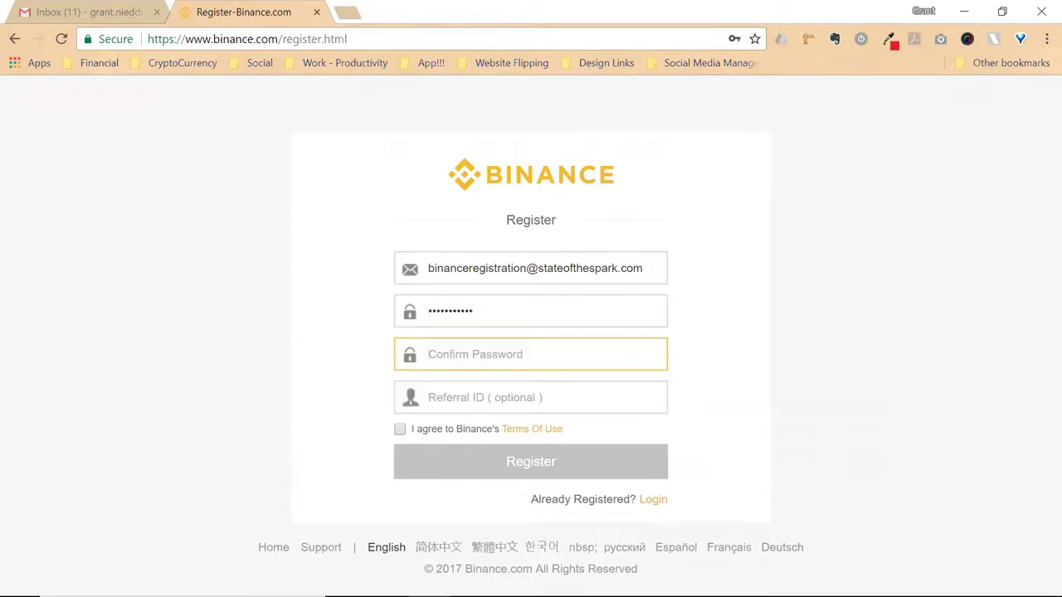
text(•••••••••••)
key(Tab)
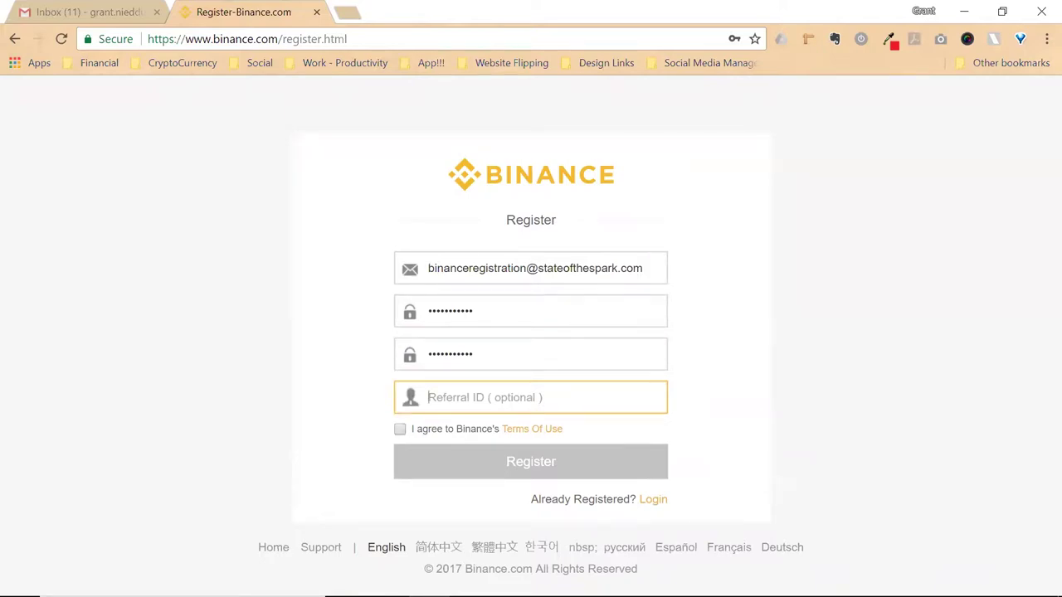
Accept the Terms Of Use, submit the registration and solve the slider puzzle
click(400, 429)
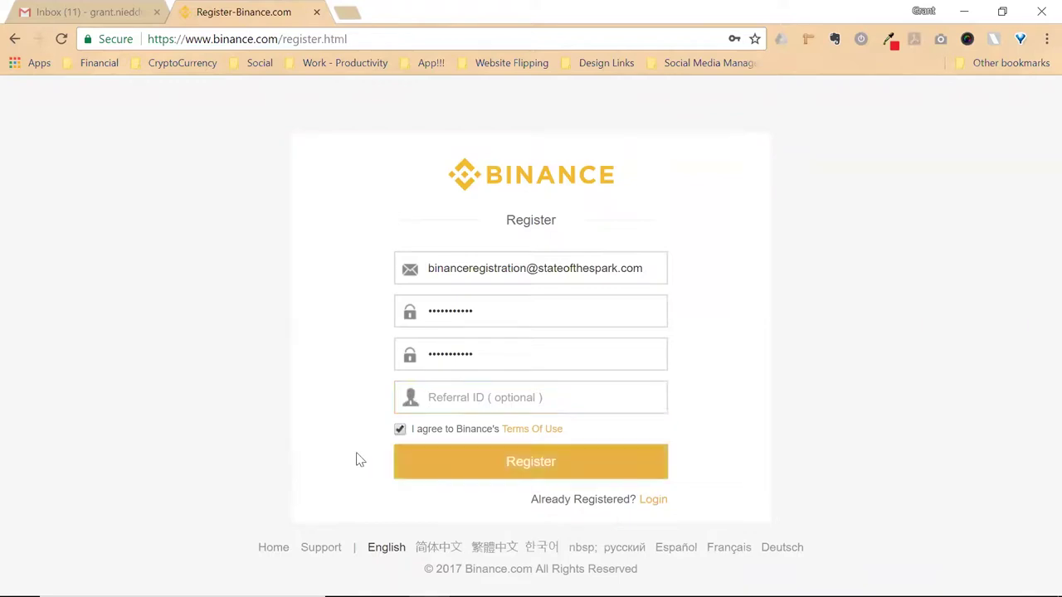
click(538, 462)
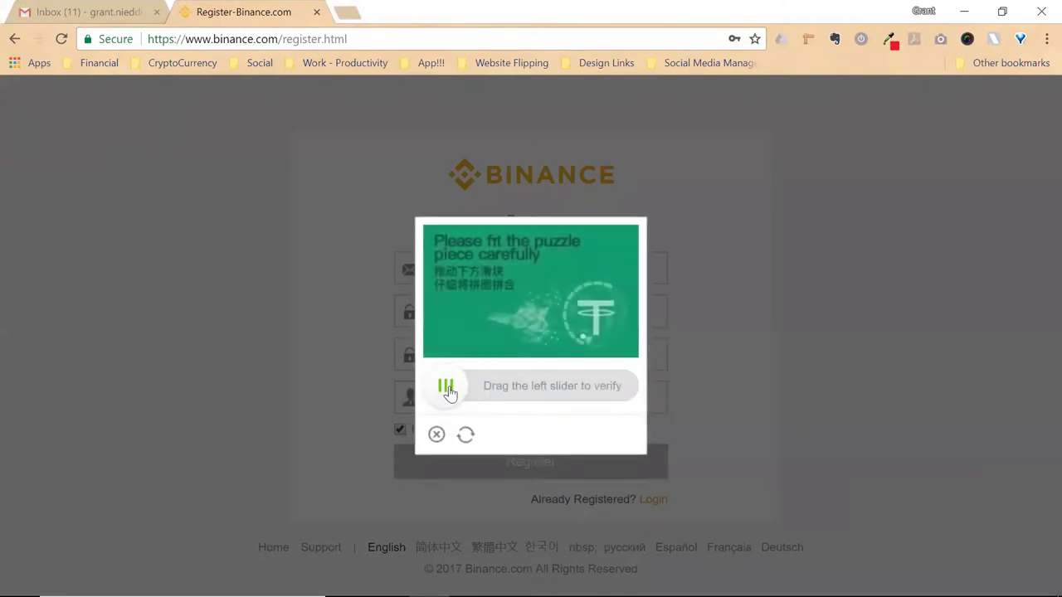
drag(447, 391, 528, 380)
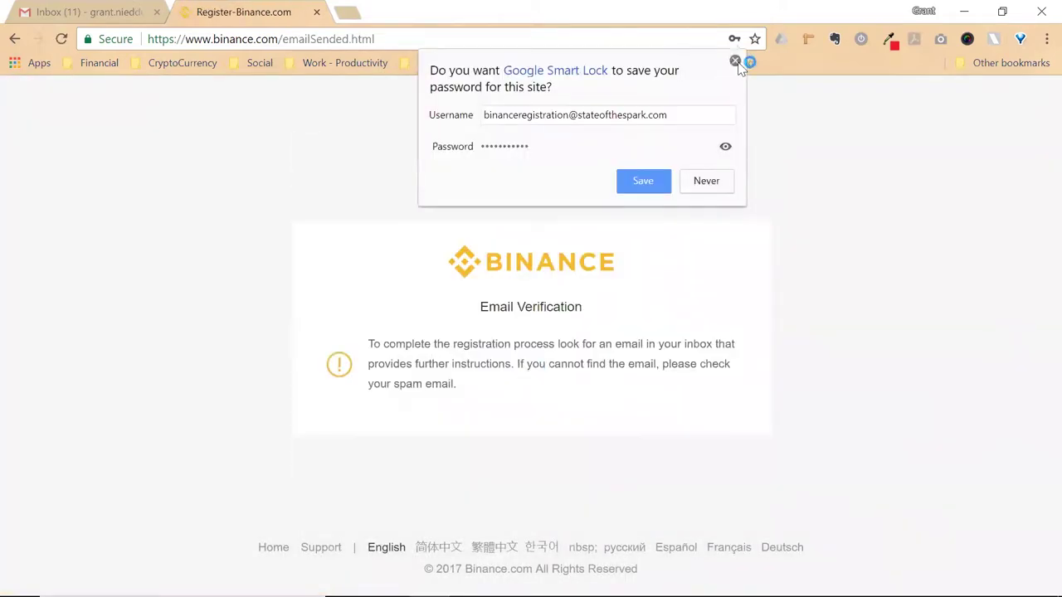
Open Binance's 'Confirm Your Registration' e-mail in Gmail and follow its activation link
click(735, 62)
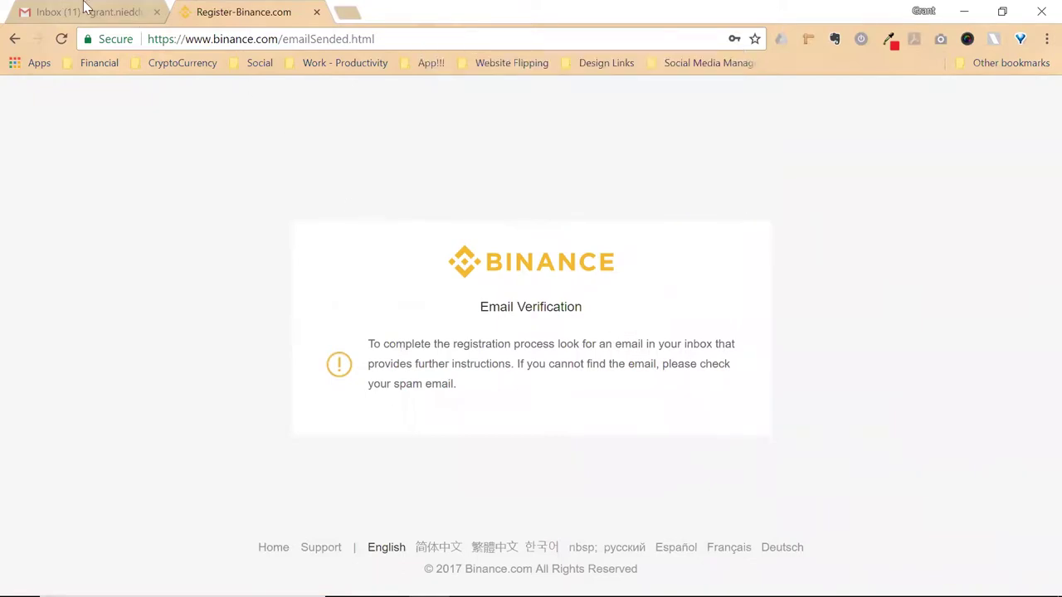
click(83, 8)
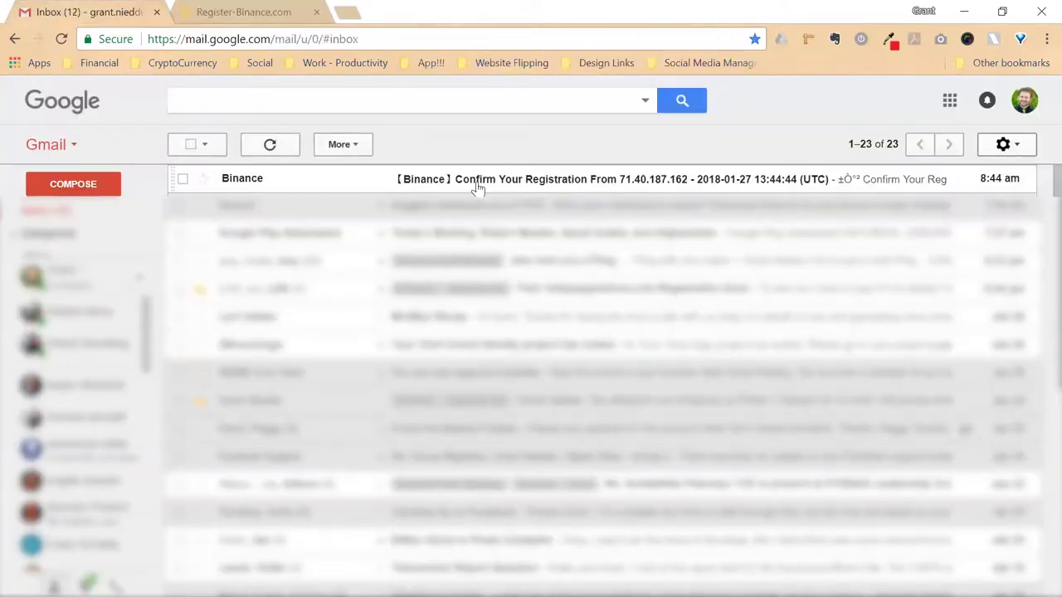
click(477, 186)
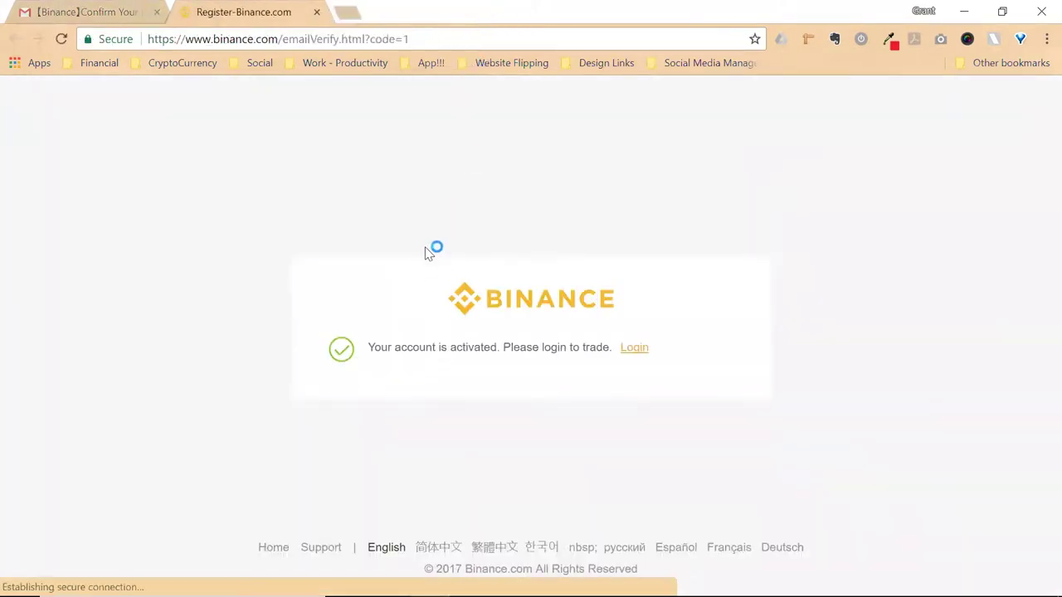
click(636, 352)
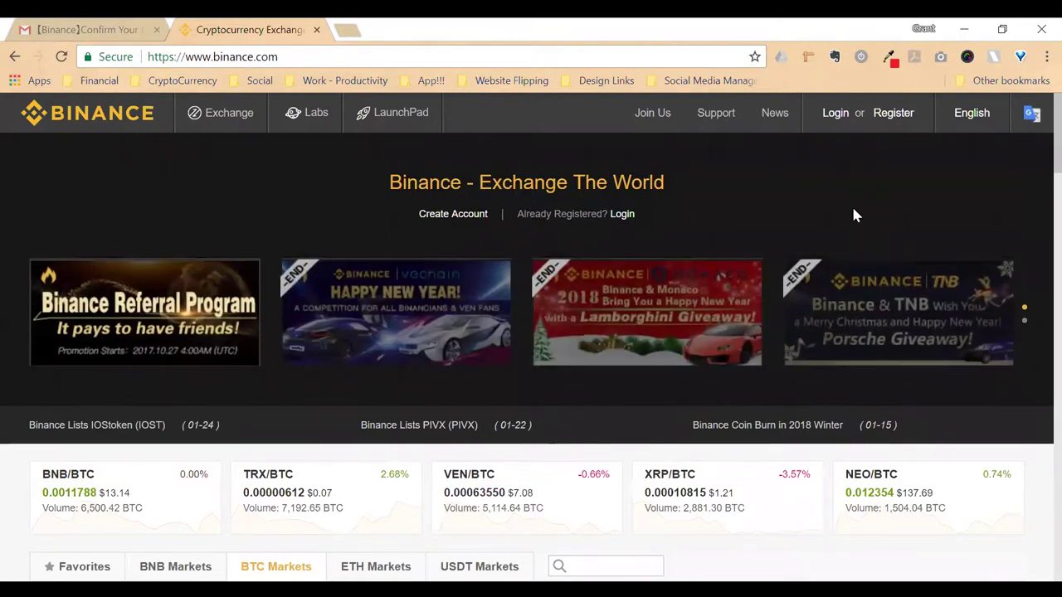
On the login page, replace the prefilled credentials with the new account's e-mail and password
click(835, 120)
drag(560, 363, 433, 363)
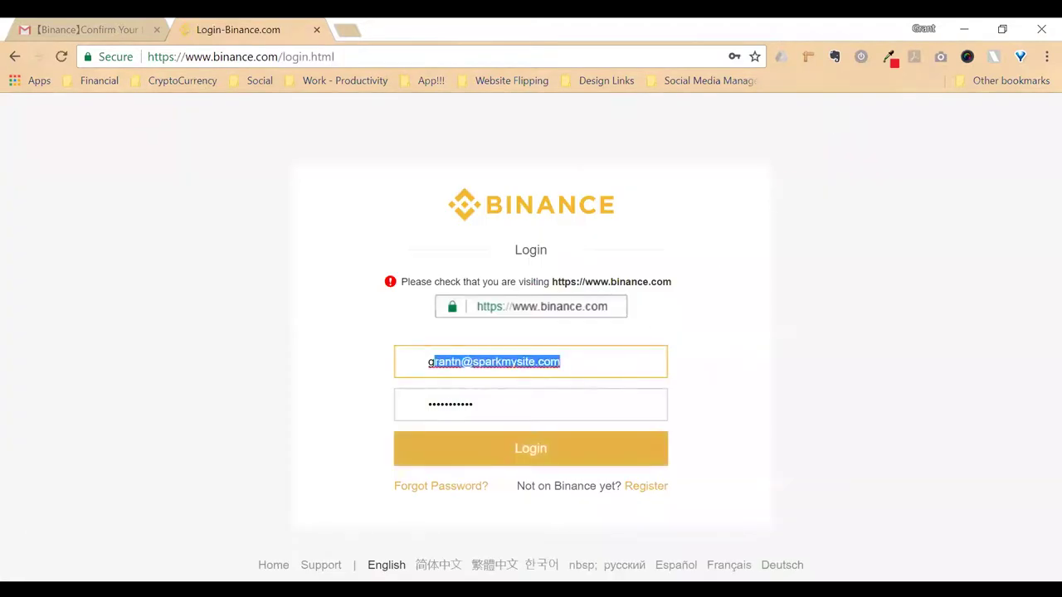
key(ctrl+a)
key(ctrl+v)
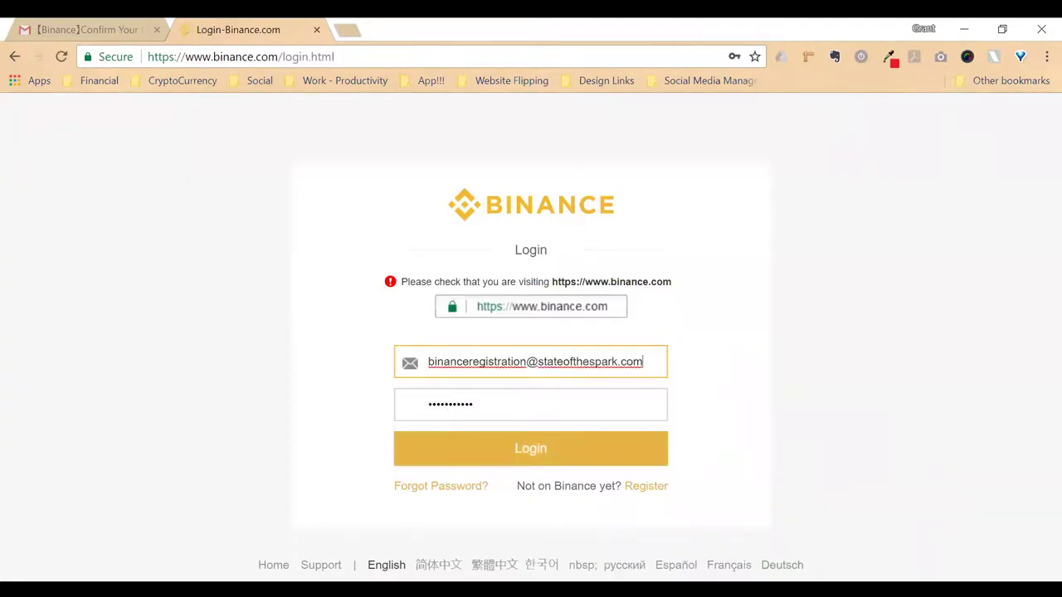
click(531, 404)
key(ctrl+a)
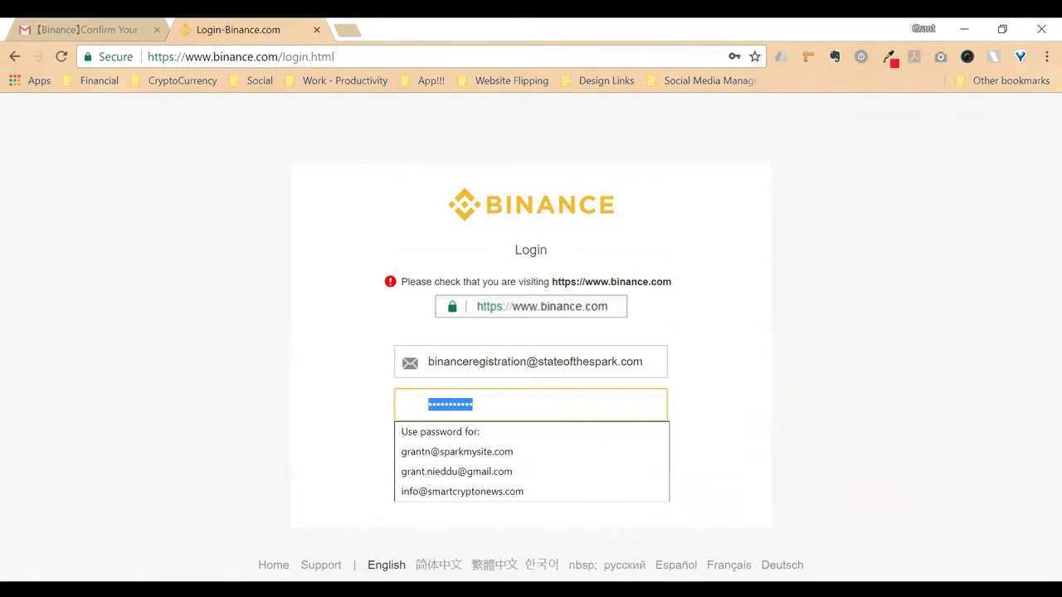
key(BackSpace)
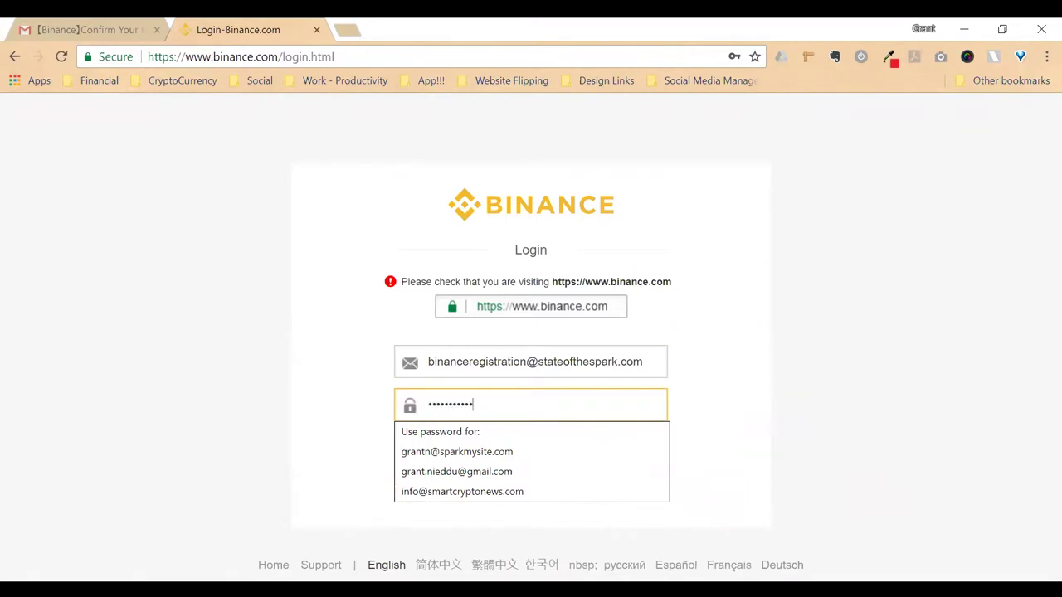
click(789, 370)
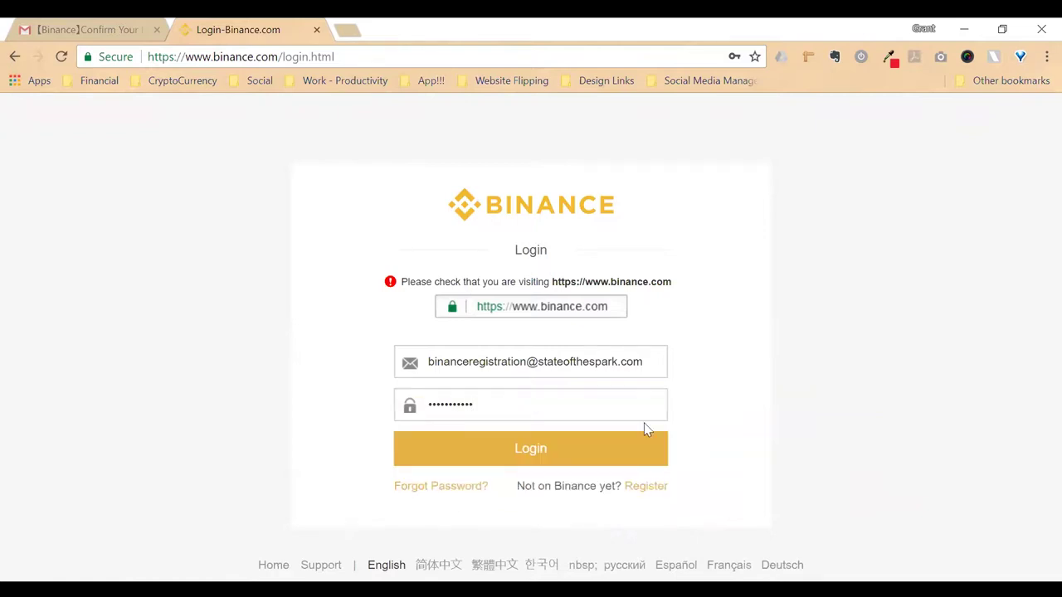
Submit the login and pass the slider puzzle check
click(524, 445)
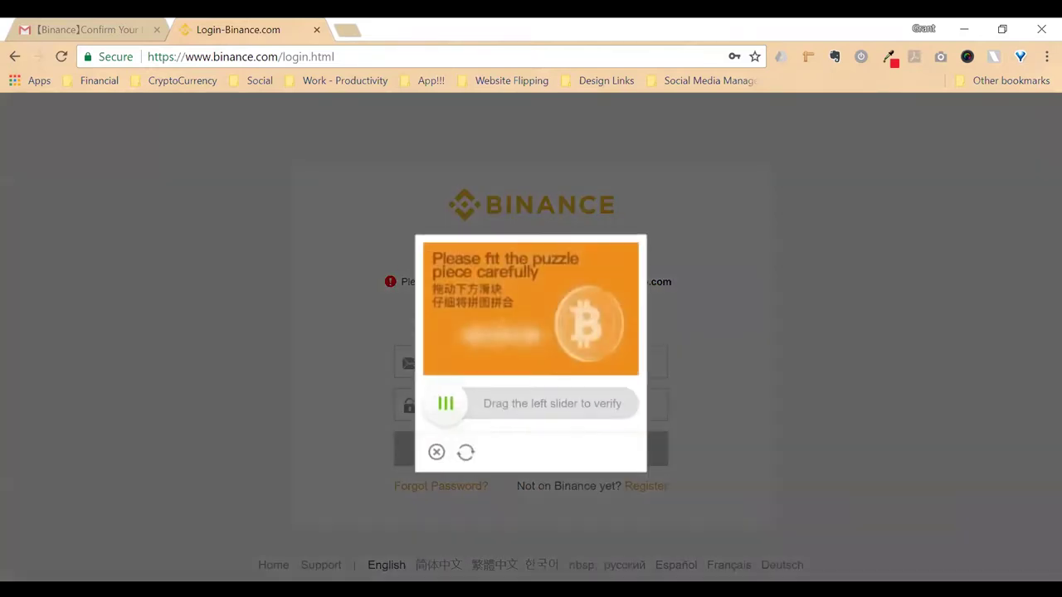
drag(444, 404, 554, 405)
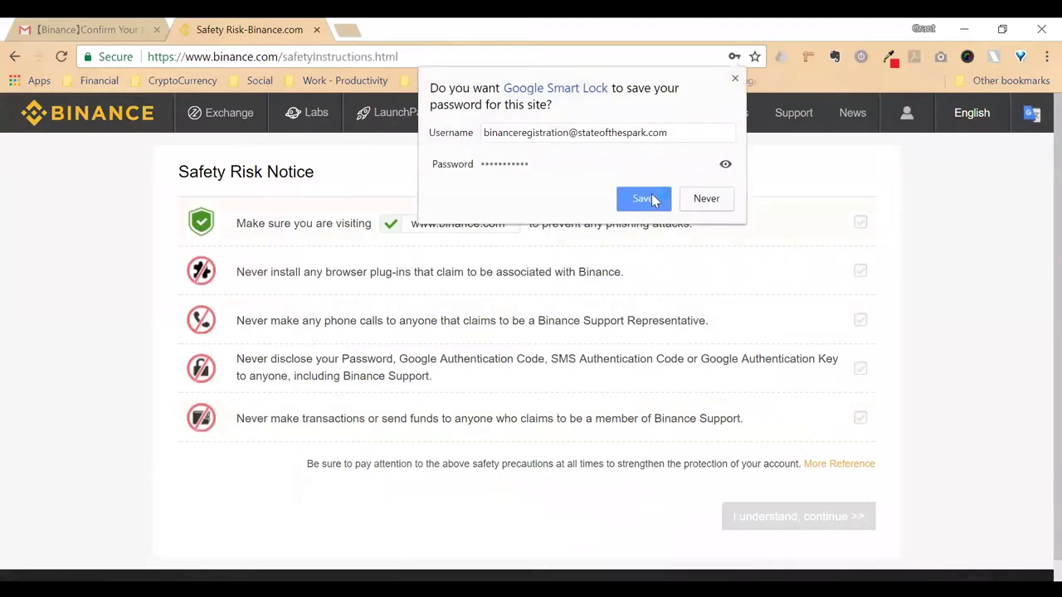
click(639, 317)
Tick the anti-phishing, plug-in, phone call, credentials and send-funds precautions, then continue
scroll(664, 357, down, 1)
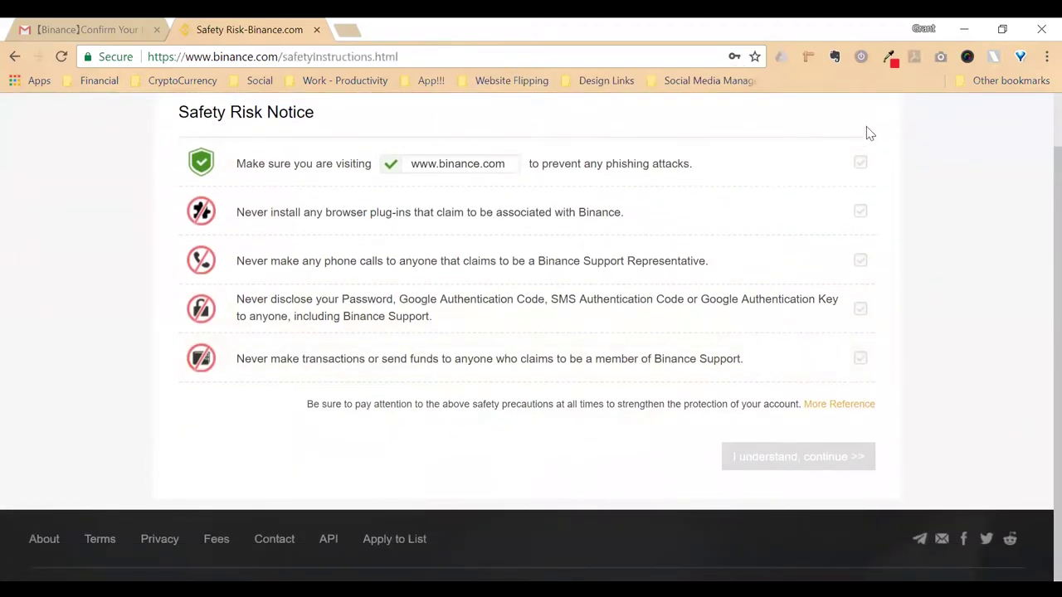
click(860, 163)
click(860, 211)
click(861, 307)
click(862, 262)
click(860, 360)
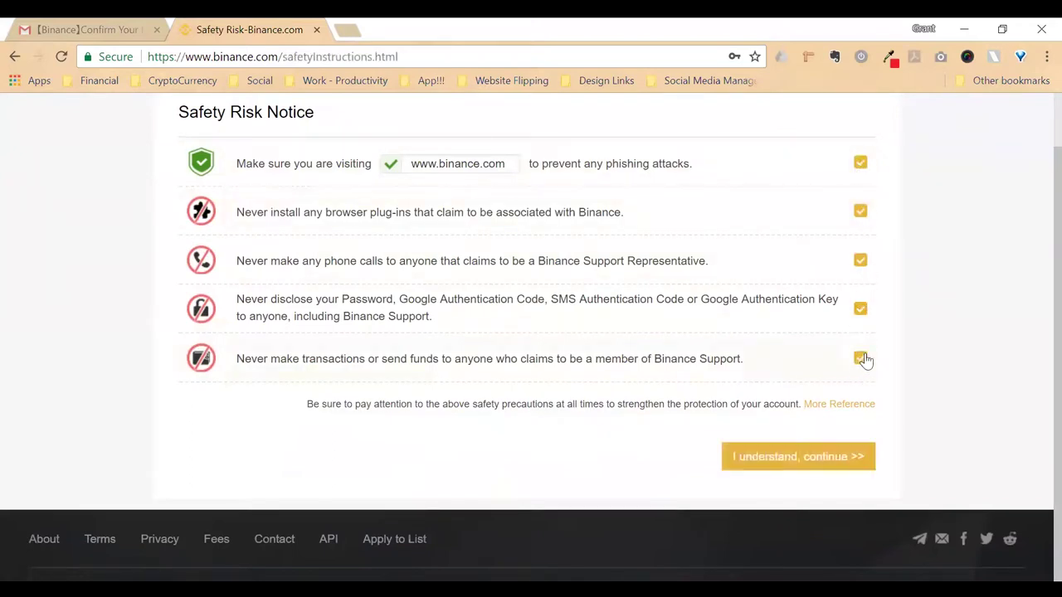
scroll(332, 265, up, 1)
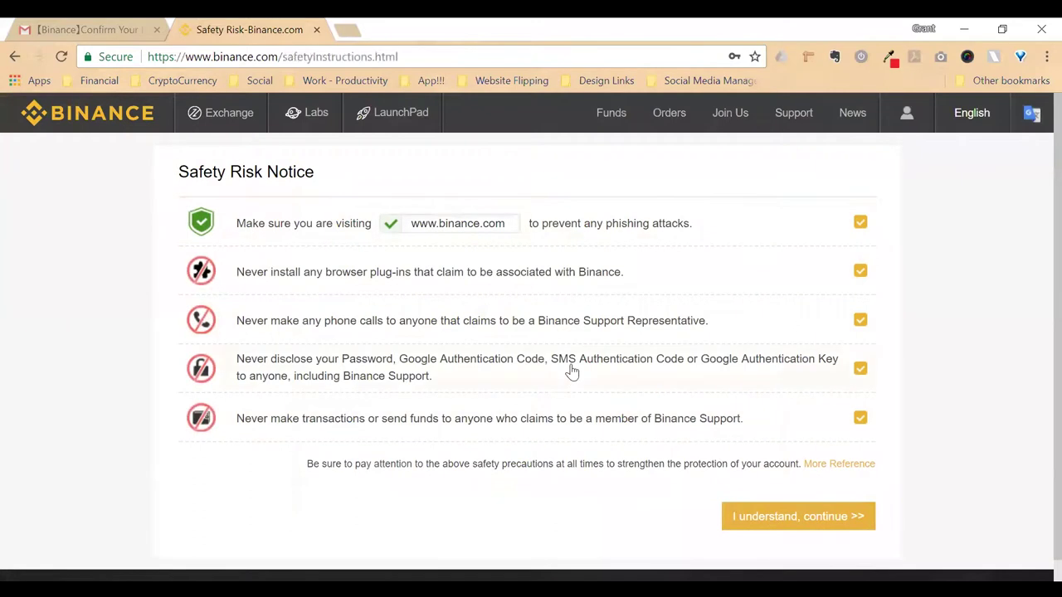
scroll(572, 373, down, 1)
click(799, 459)
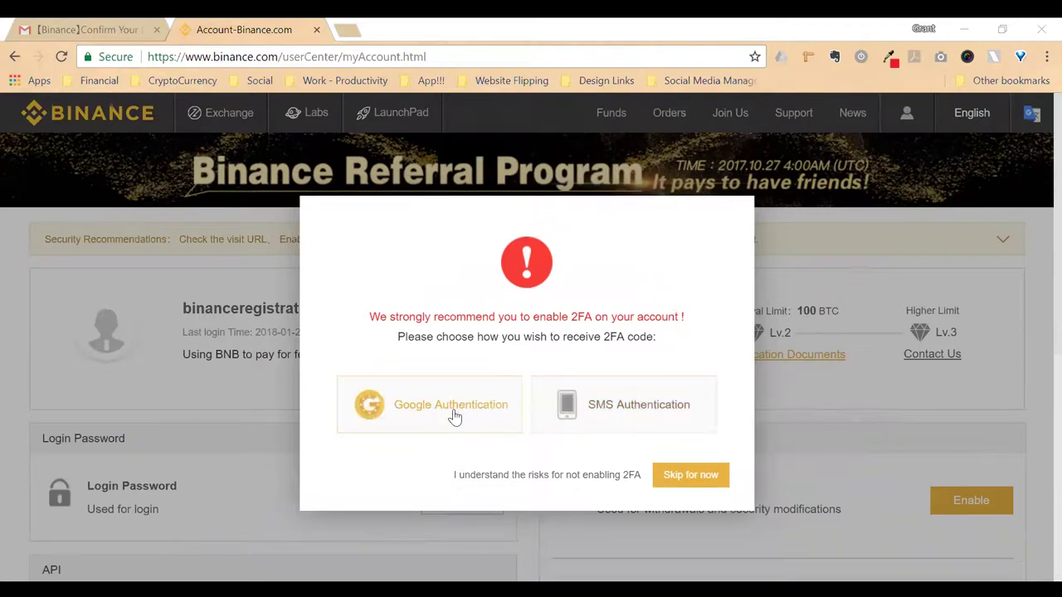
Choose Google Authentication and step through Download App, Scan QR Code and Backup Key
click(455, 417)
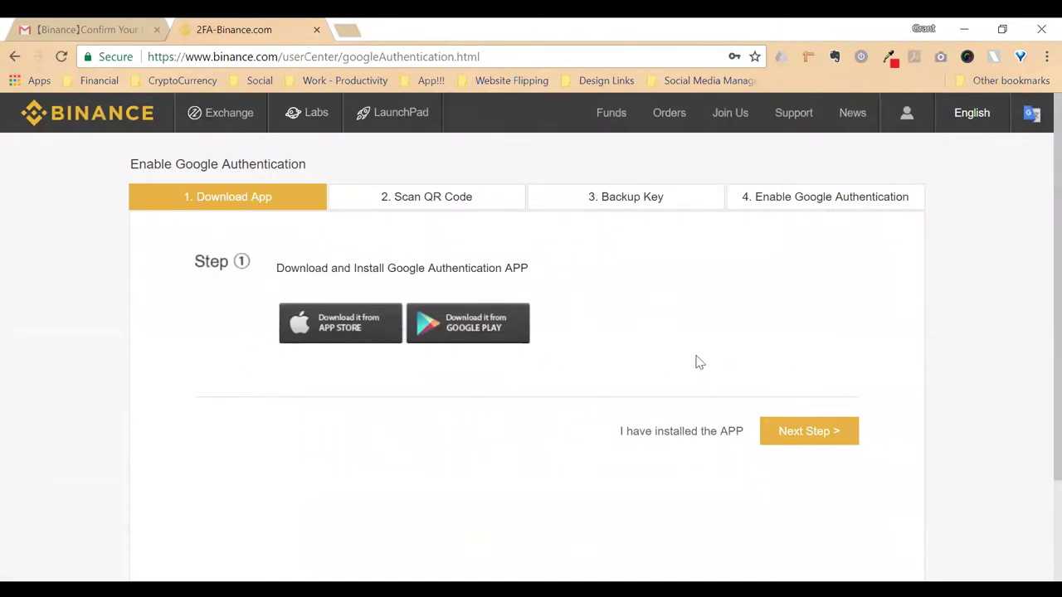
click(805, 440)
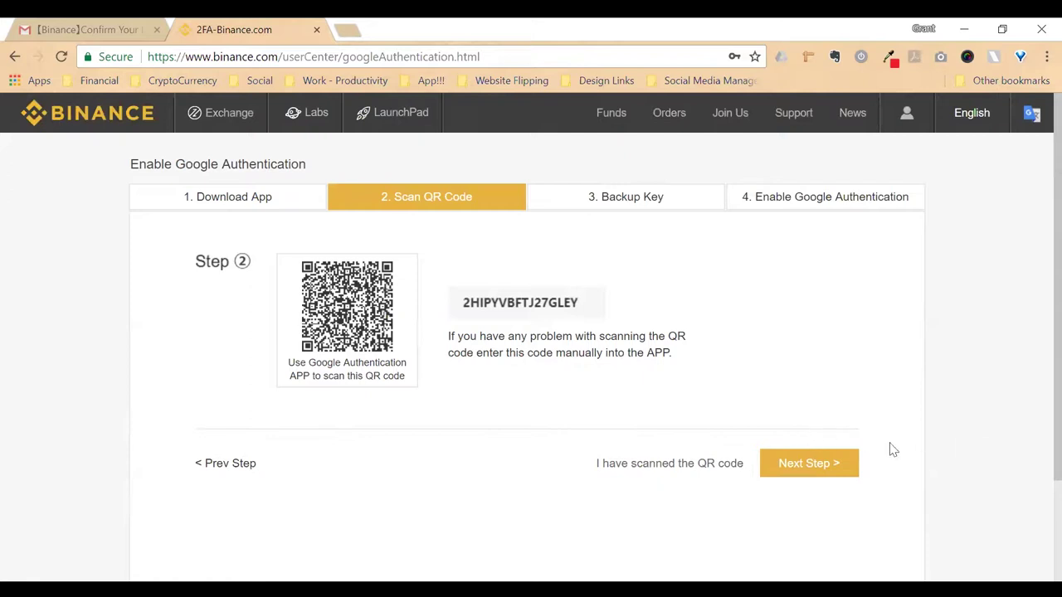
click(791, 466)
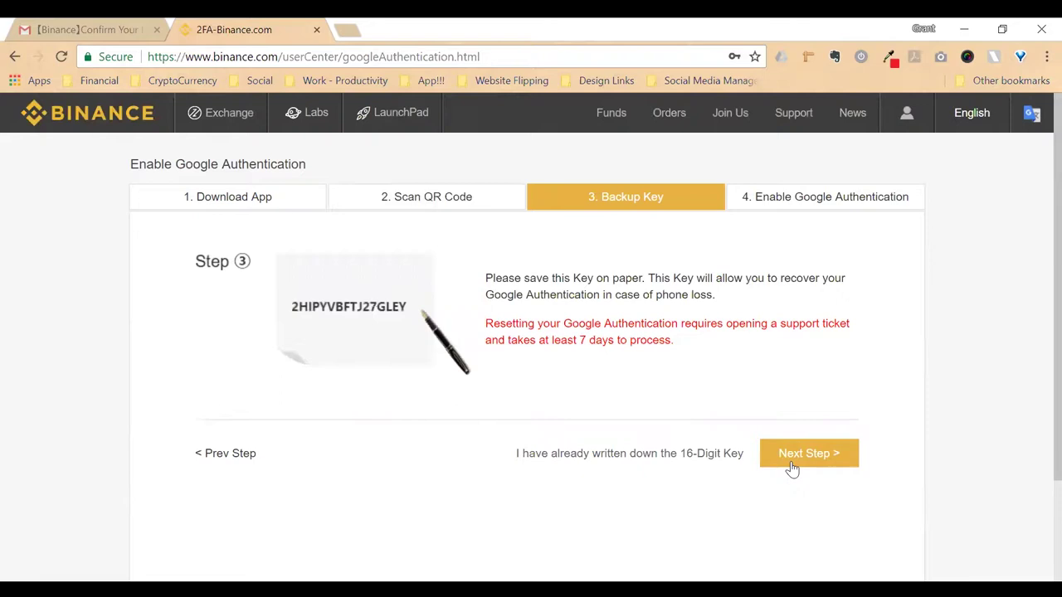
click(792, 463)
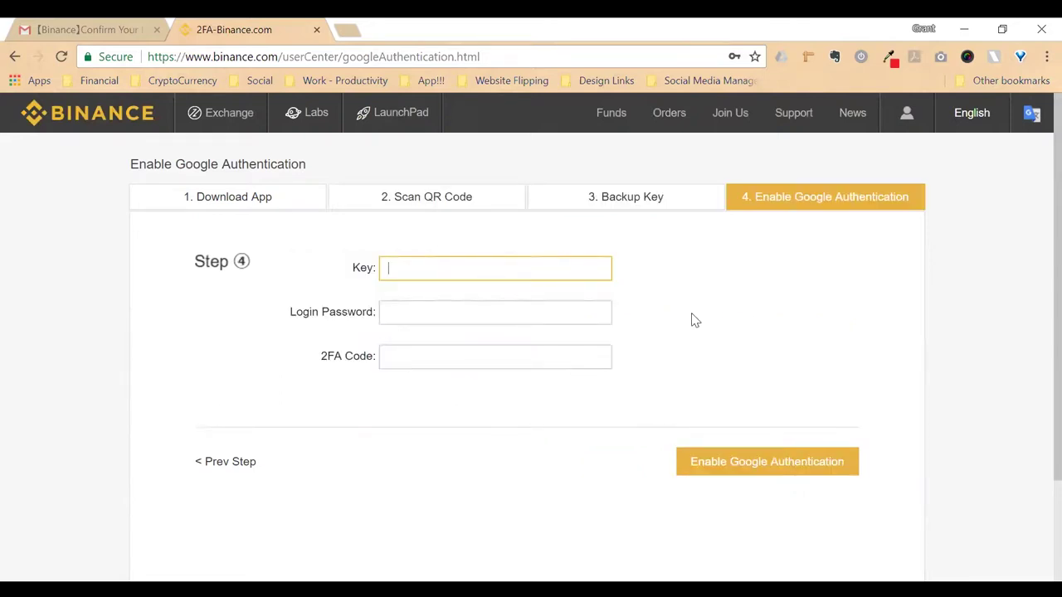
Enter the backup key, login password and 2FA code, then enable Google Authentication
key(Tab)
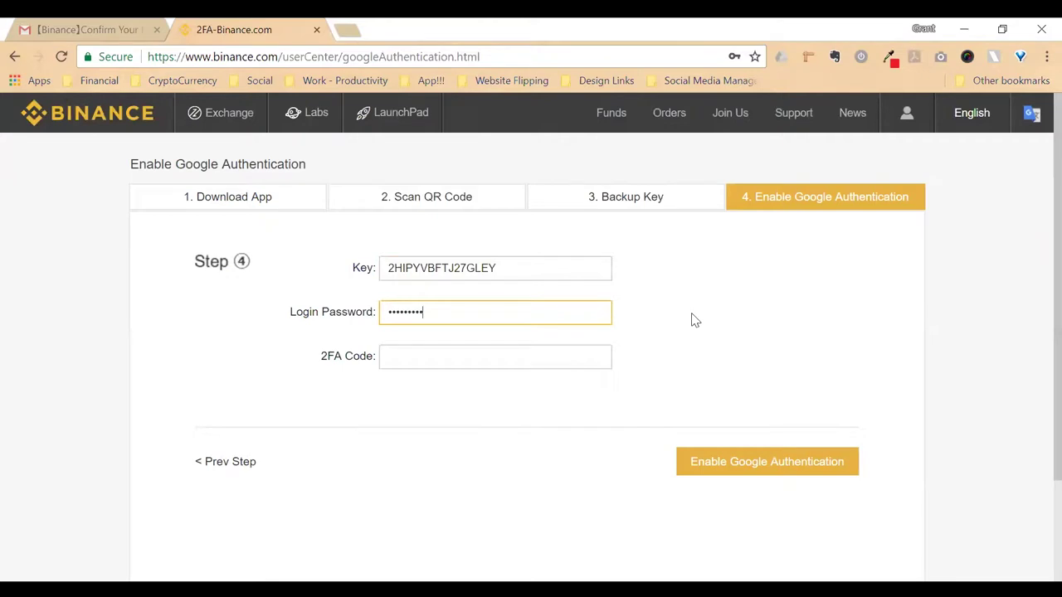
key(Tab)
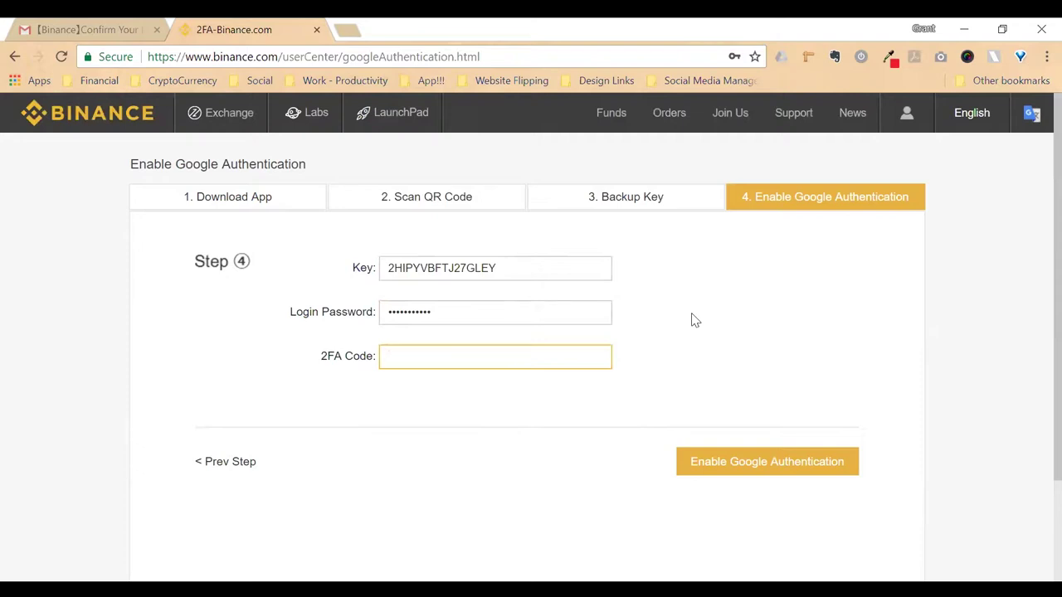
click(790, 469)
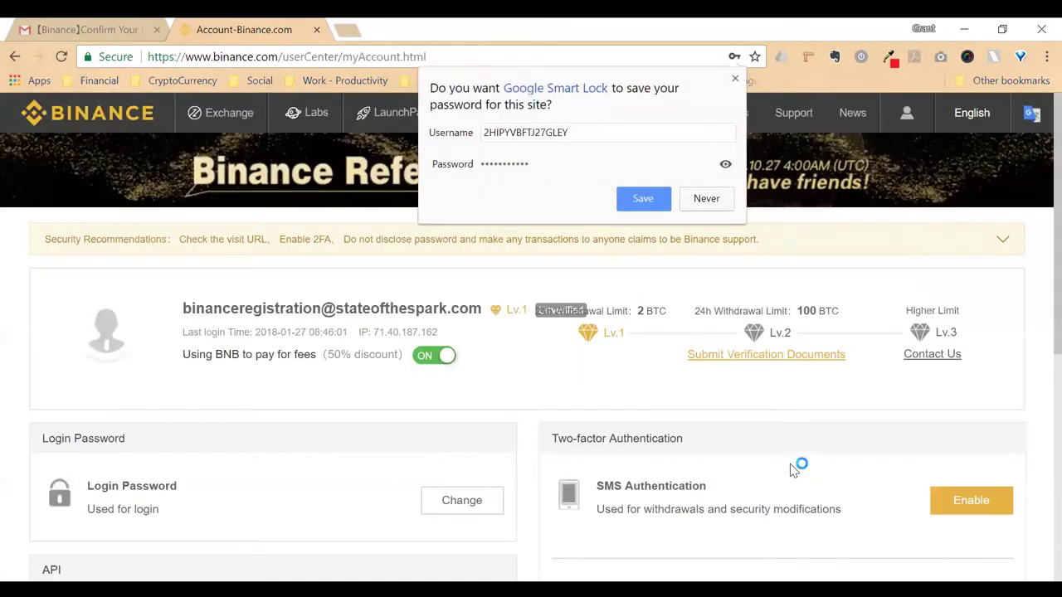
Choose ETH on the Funds > Deposits page and select its deposit address for copying
click(735, 78)
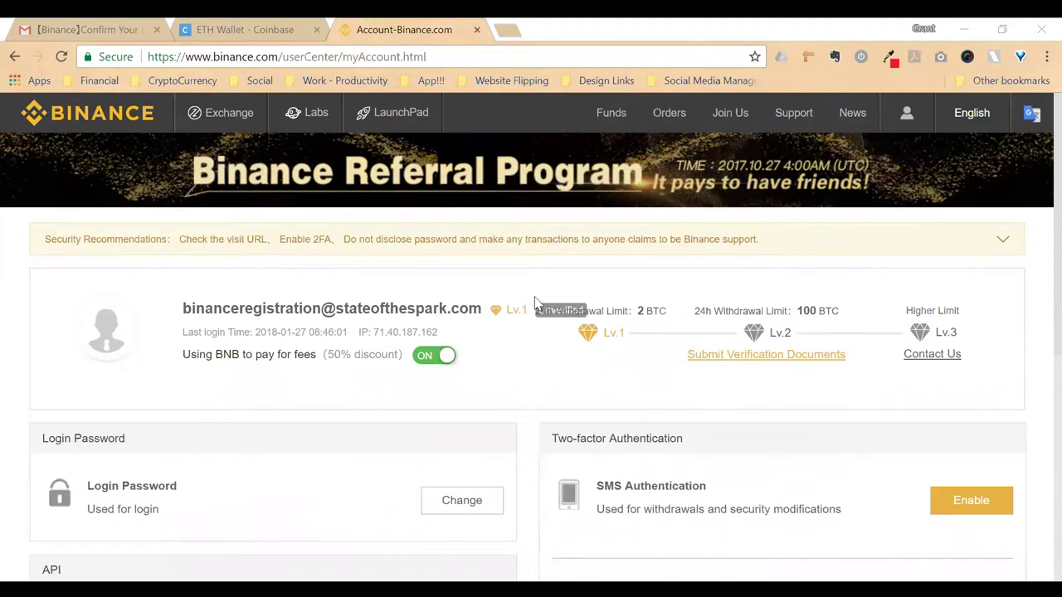
mouse_move(606, 114)
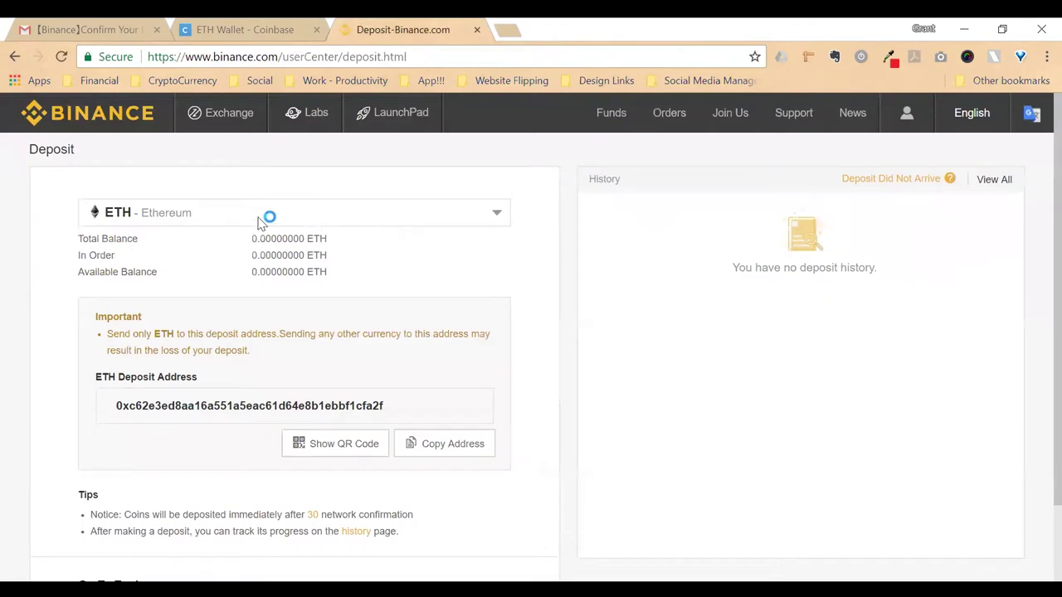
click(264, 217)
scroll(246, 349, down, 10)
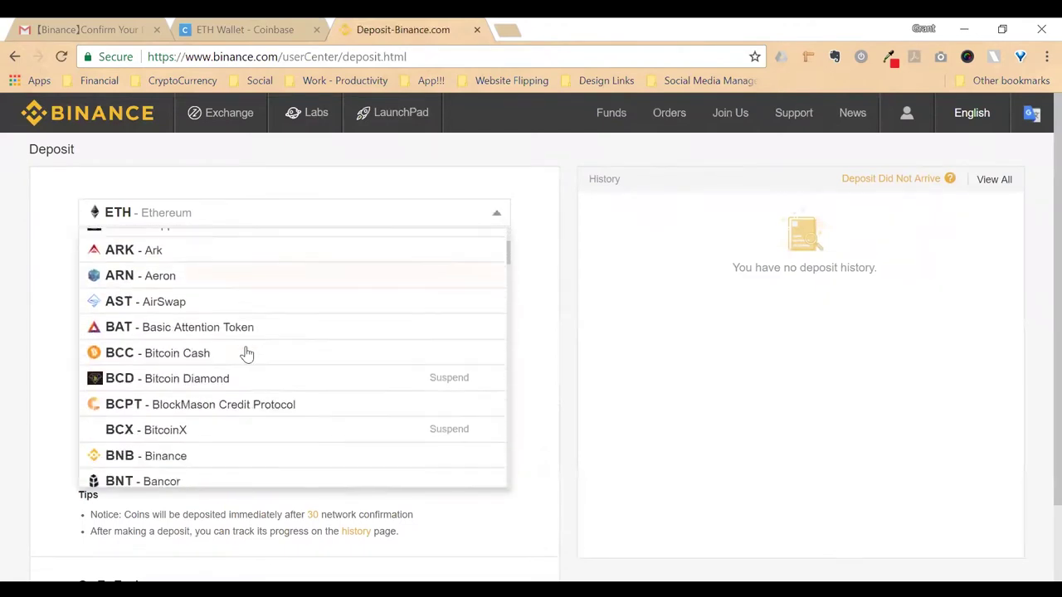
scroll(246, 351, down, 7)
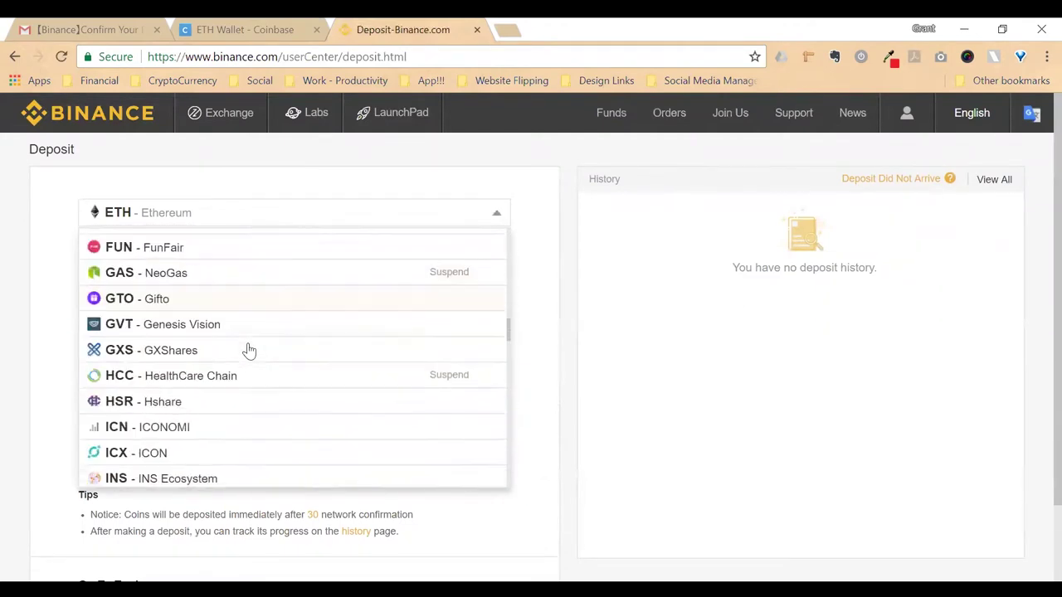
scroll(249, 351, up, 7)
scroll(246, 350, up, 3)
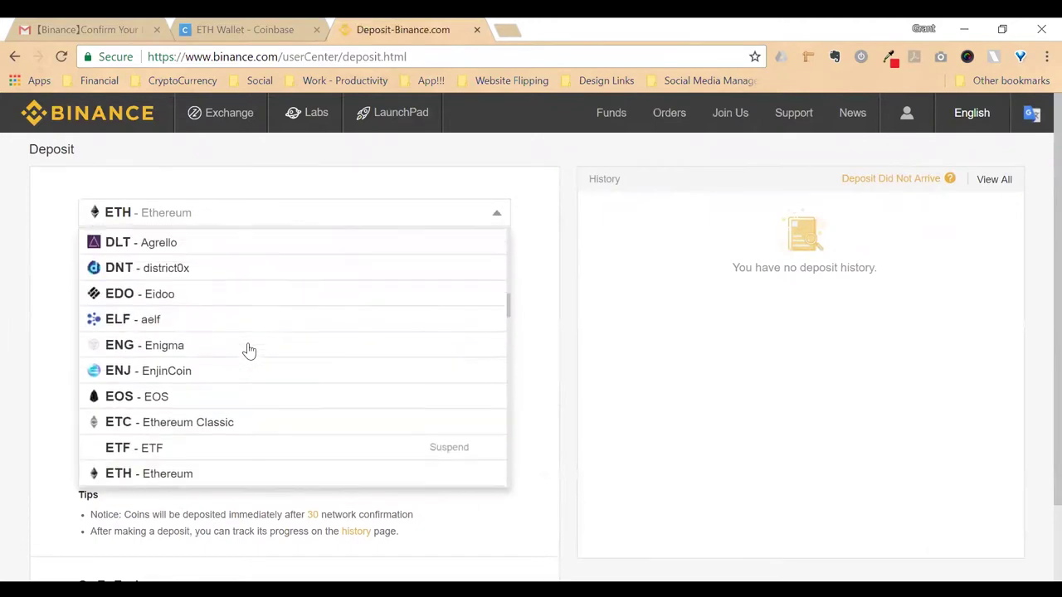
click(219, 219)
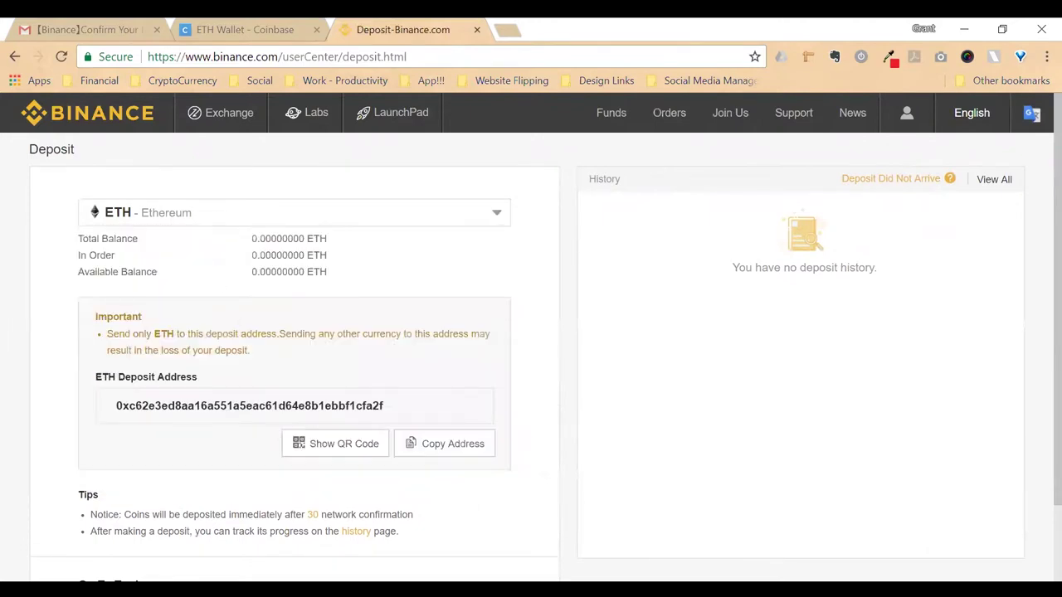
scroll(248, 342, down, 1)
drag(395, 329, 118, 337)
key(ctrl+c)
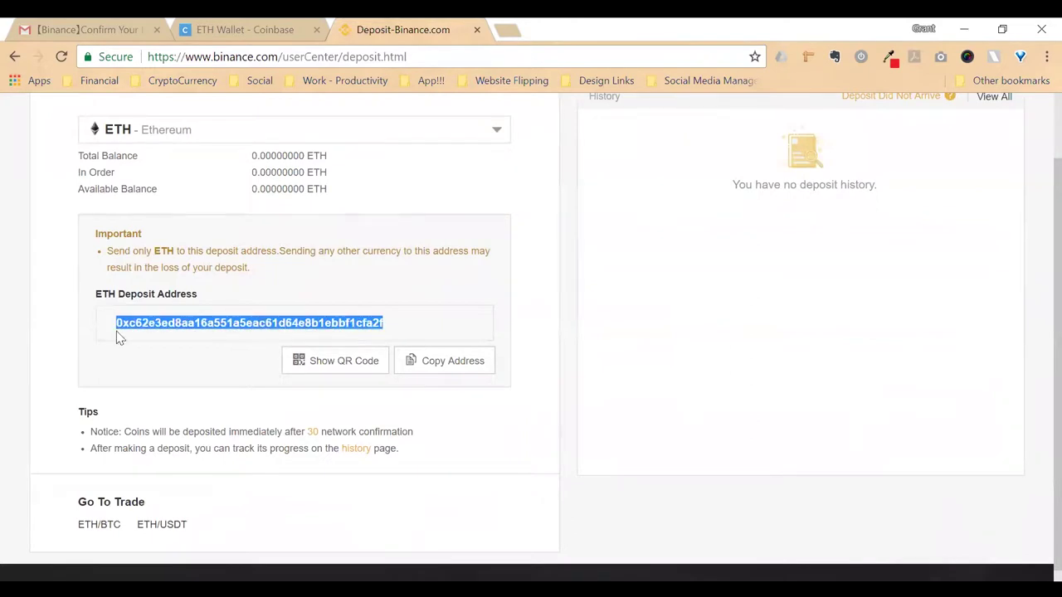
click(223, 26)
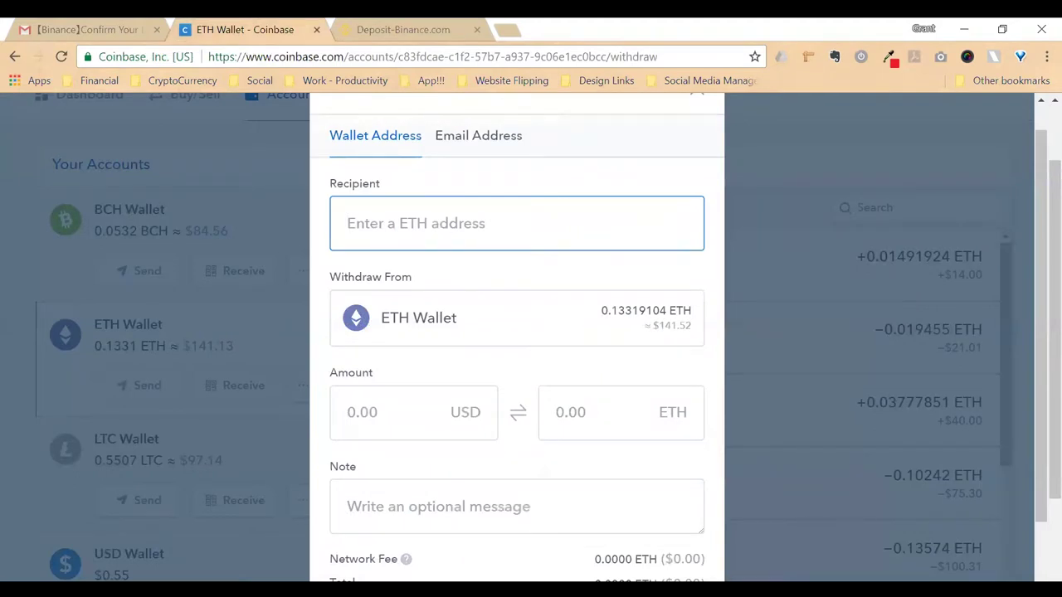
Fill the Coinbase ETH send form: Binance deposit address, $30, note 'Binance', then continue
key(ctrl+v)
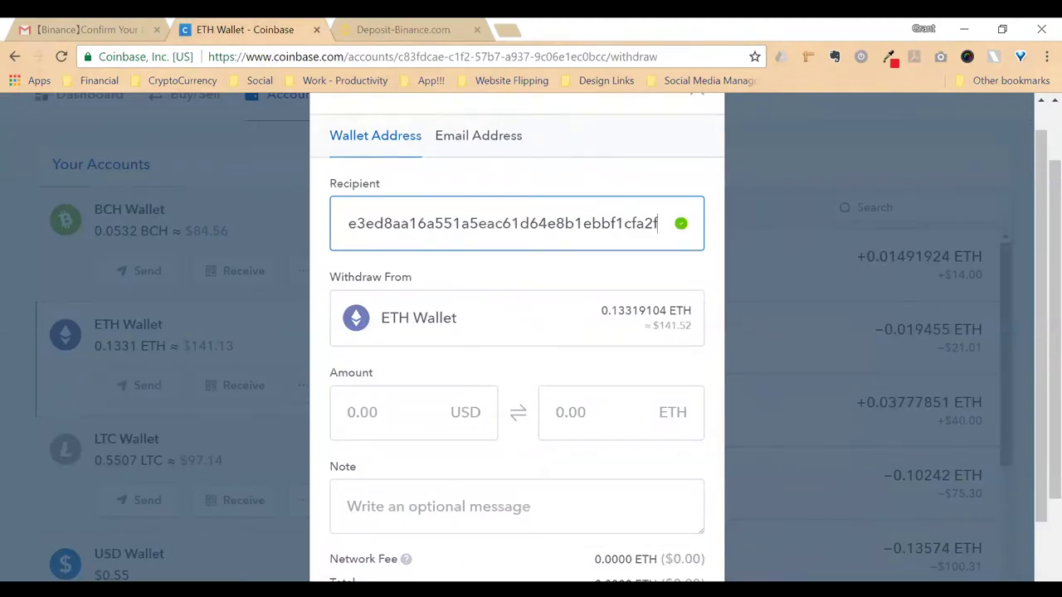
scroll(326, 332, down, 1)
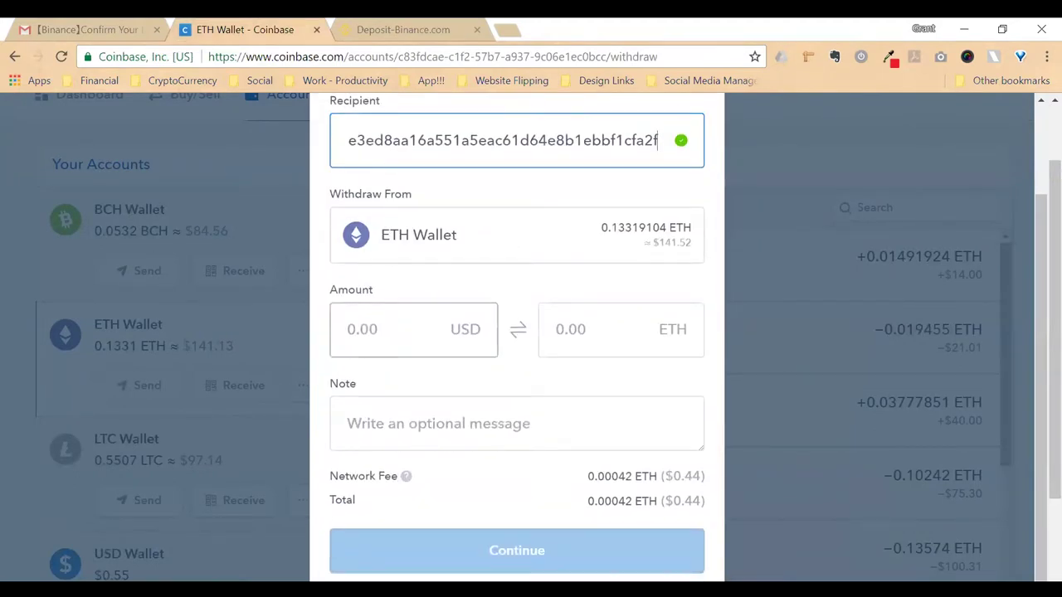
click(331, 330)
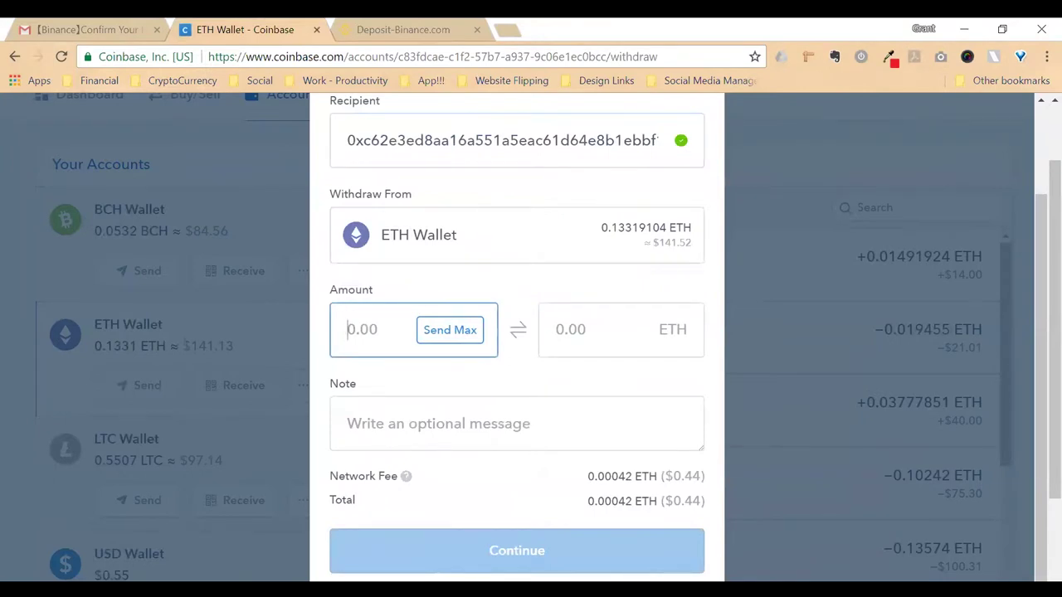
text(30)
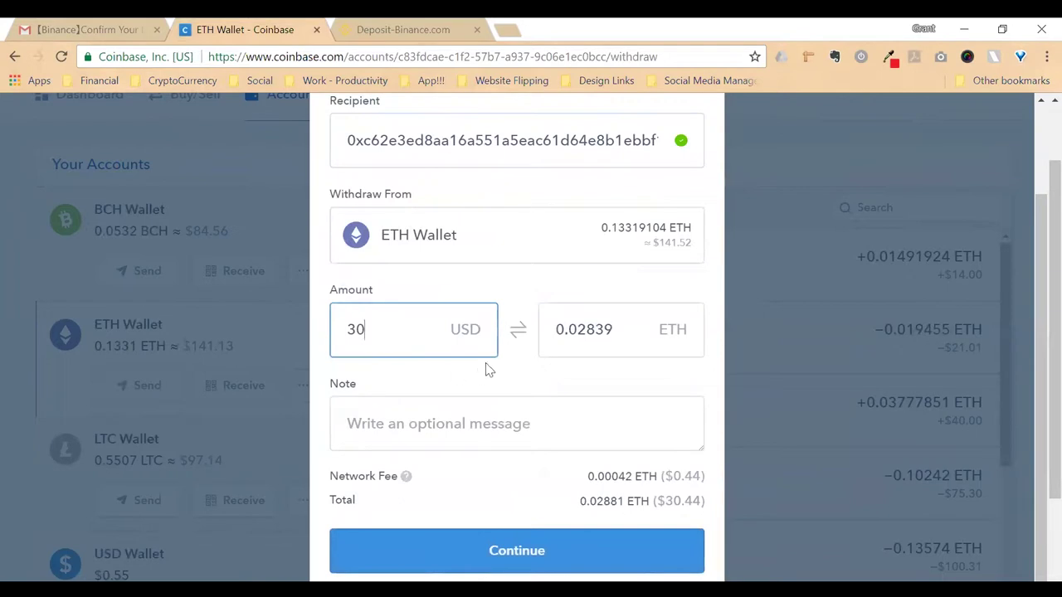
scroll(488, 369, down, 1)
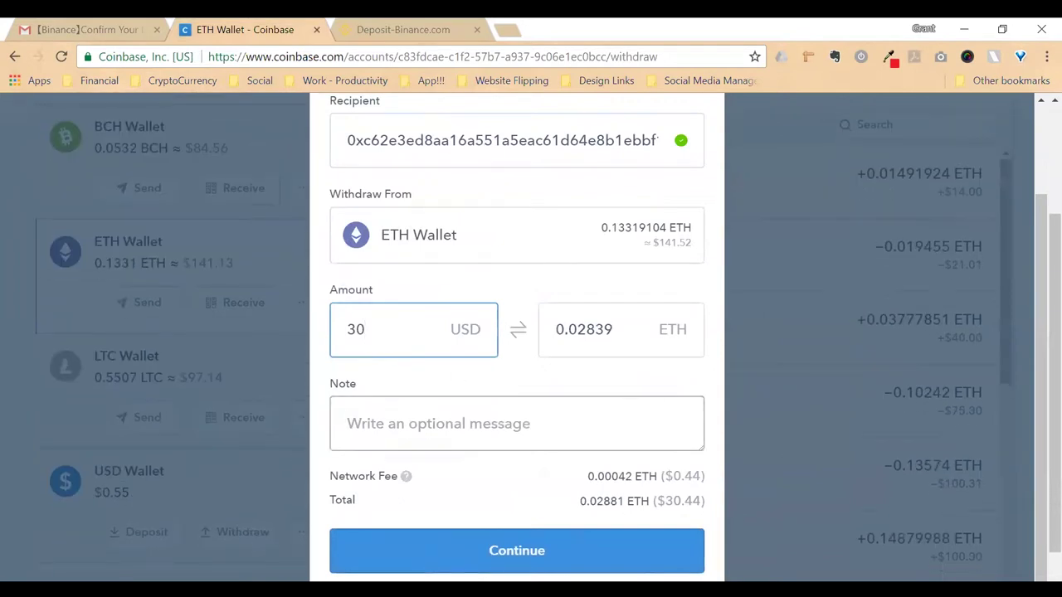
click(347, 423)
text(Binance)
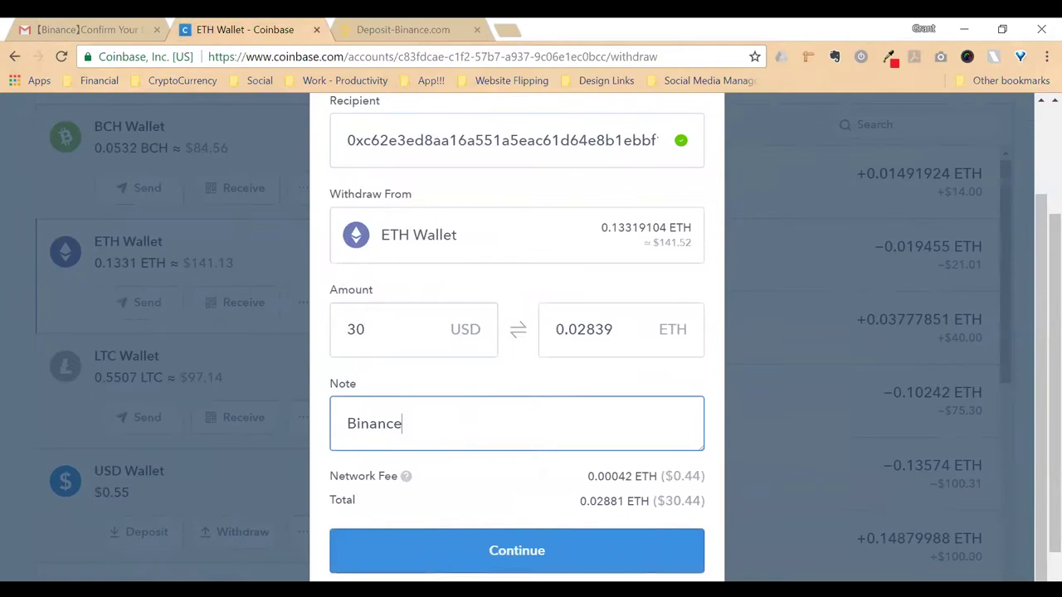
scroll(457, 507, down, 1)
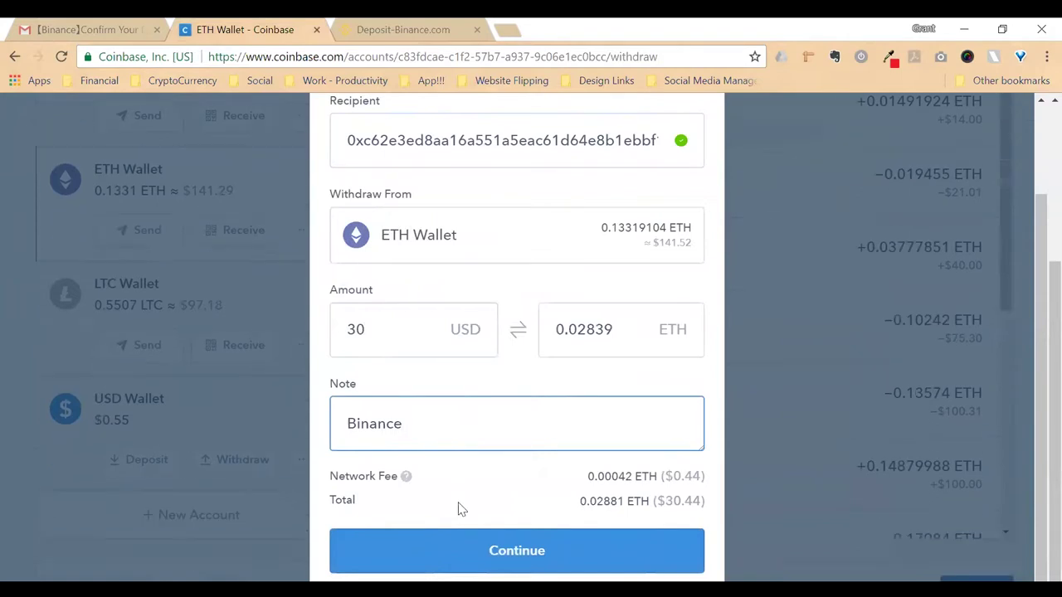
click(464, 550)
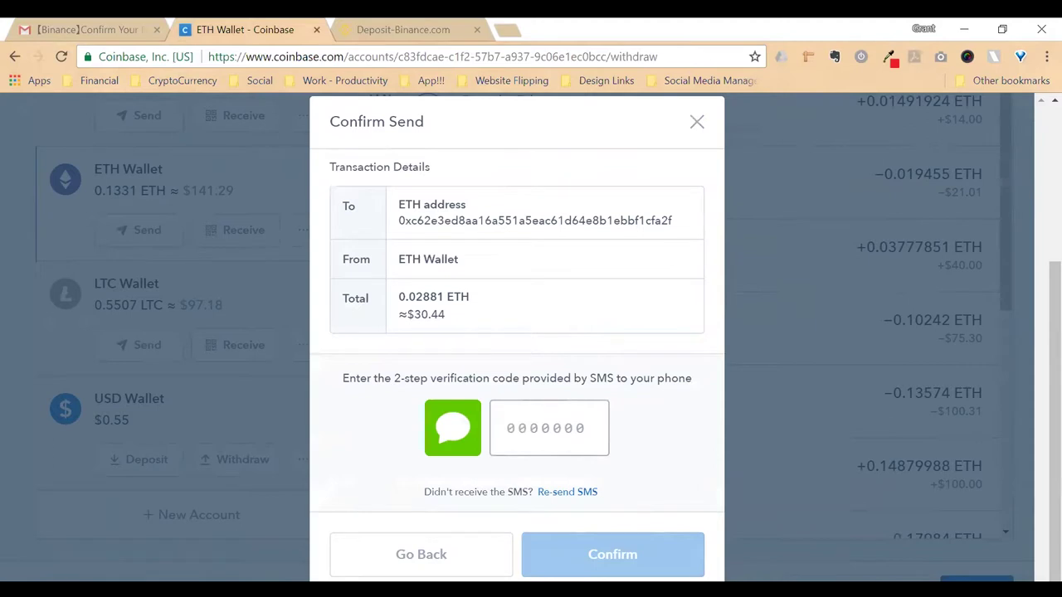
Enter the SMS verification code and confirm the ETH send
click(531, 428)
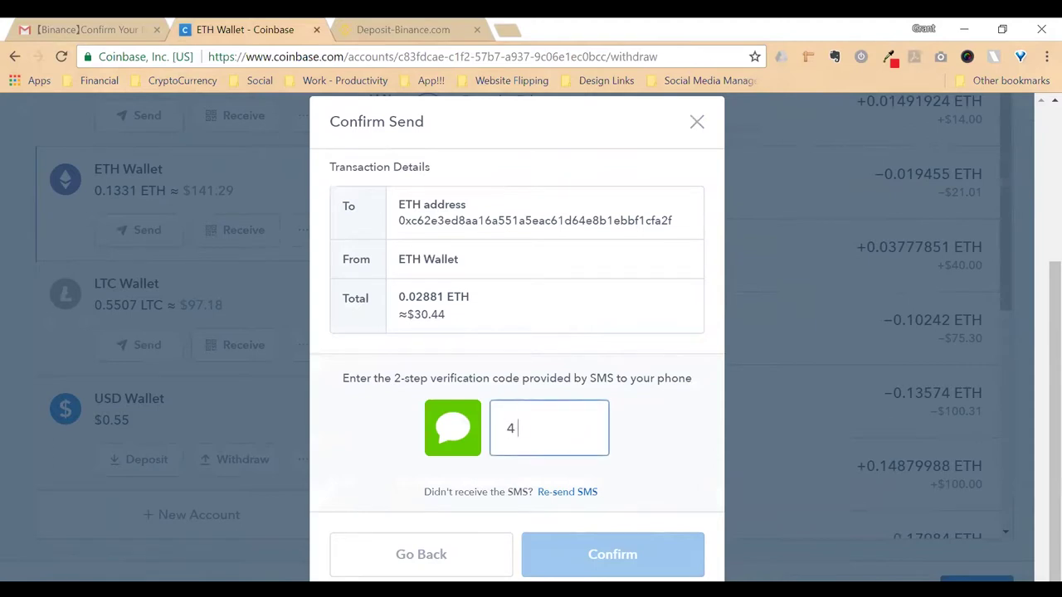
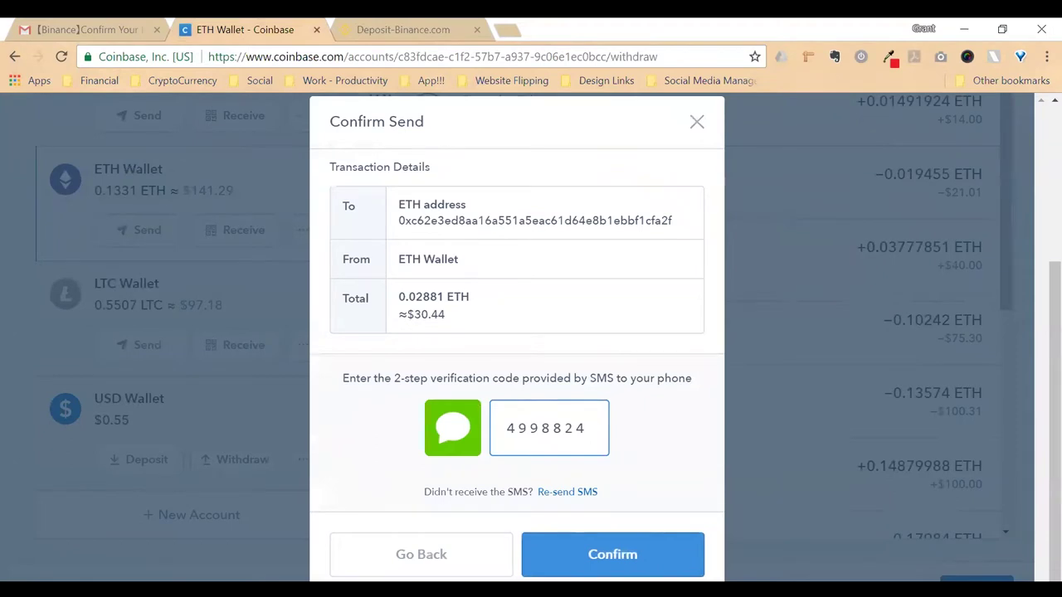
click(585, 543)
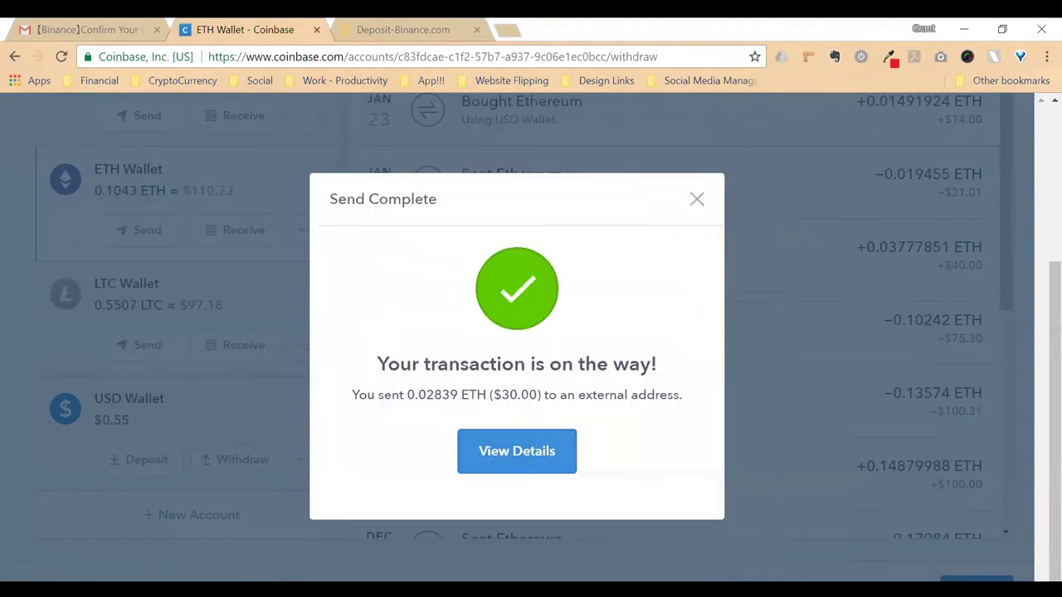
Return to Binance and open the deposit history under Funds > Transaction History
click(408, 28)
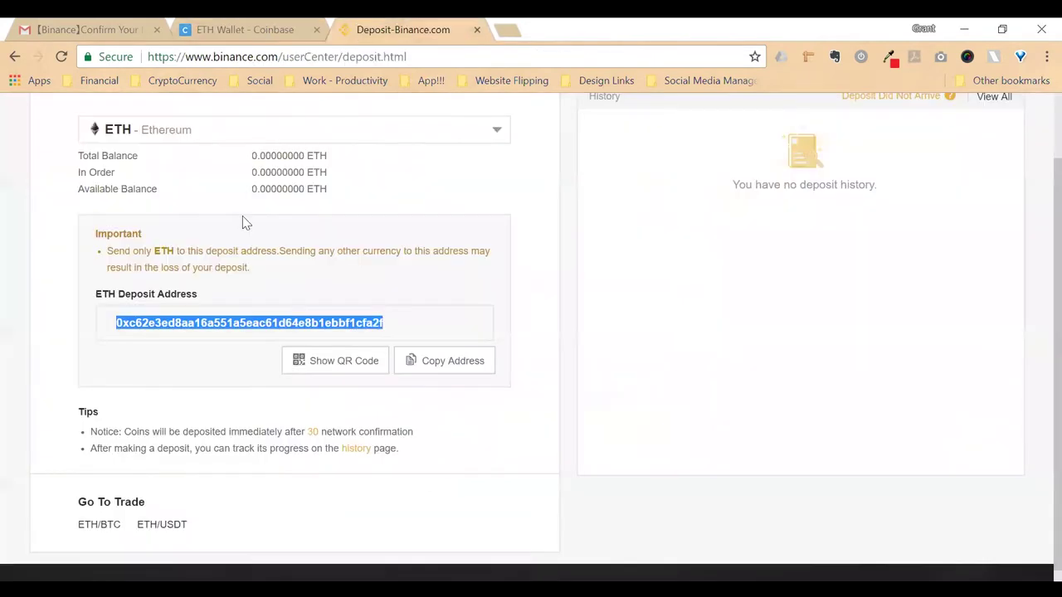
drag(88, 432, 423, 438)
click(423, 438)
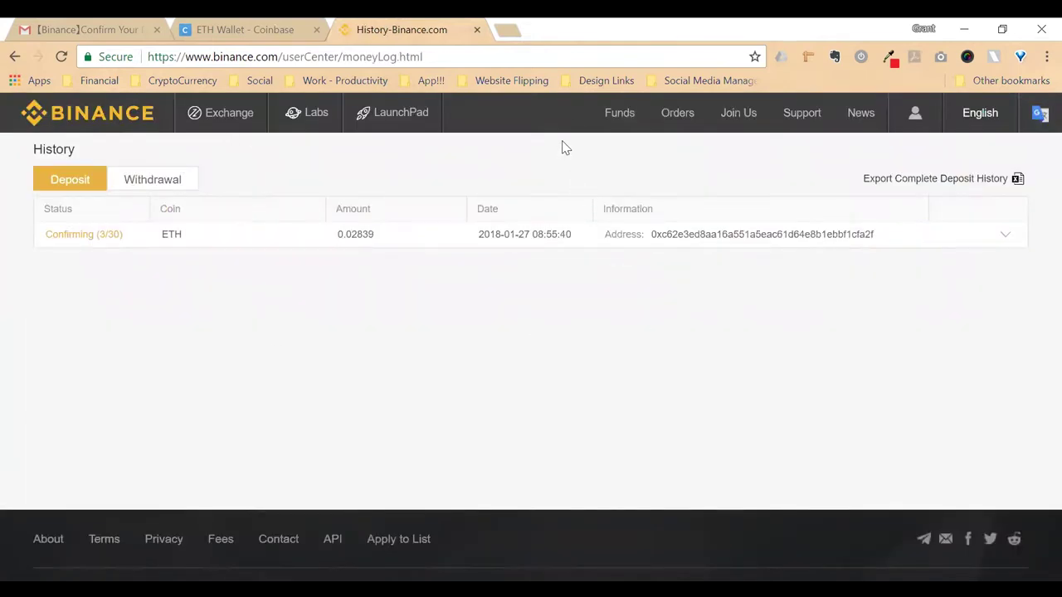
mouse_move(610, 123)
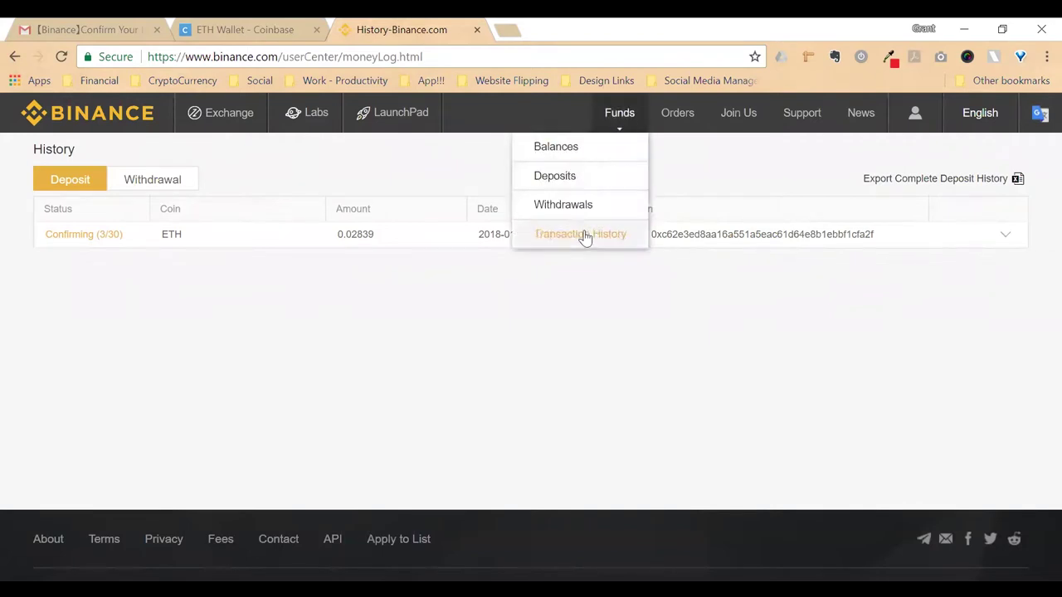
click(585, 235)
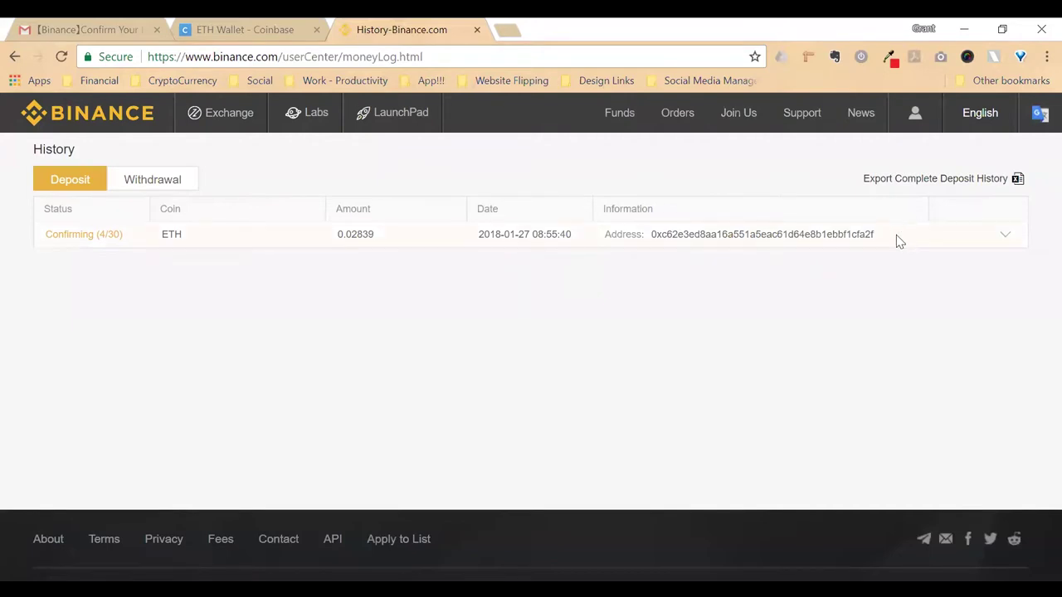
Inspect the ETH deposit row's address, date and Confirming (4/30) status
drag(896, 236, 628, 269)
click(569, 256)
drag(575, 240, 475, 265)
click(473, 269)
drag(42, 240, 137, 286)
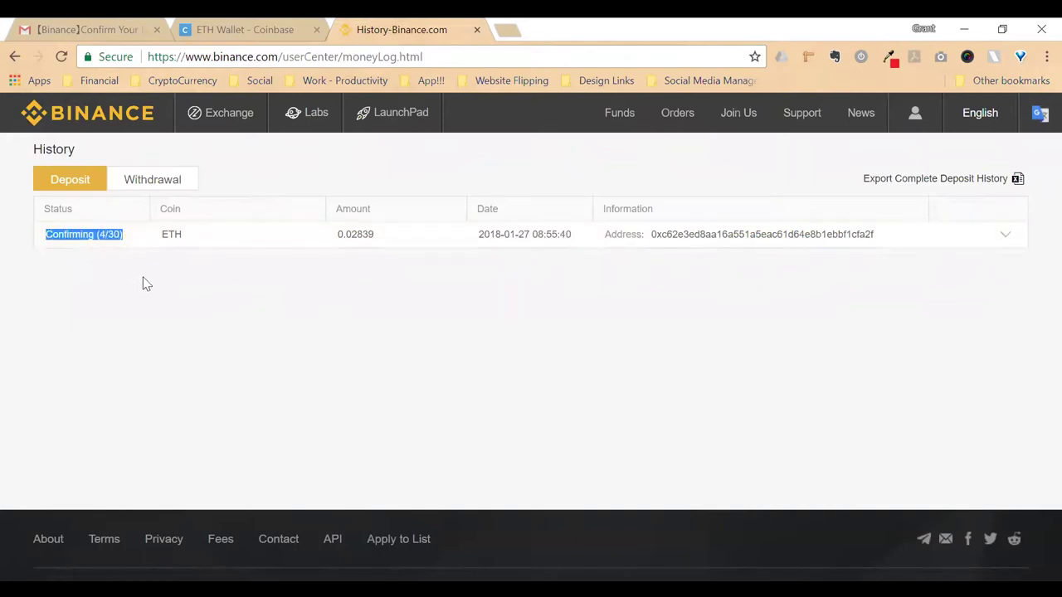
click(131, 238)
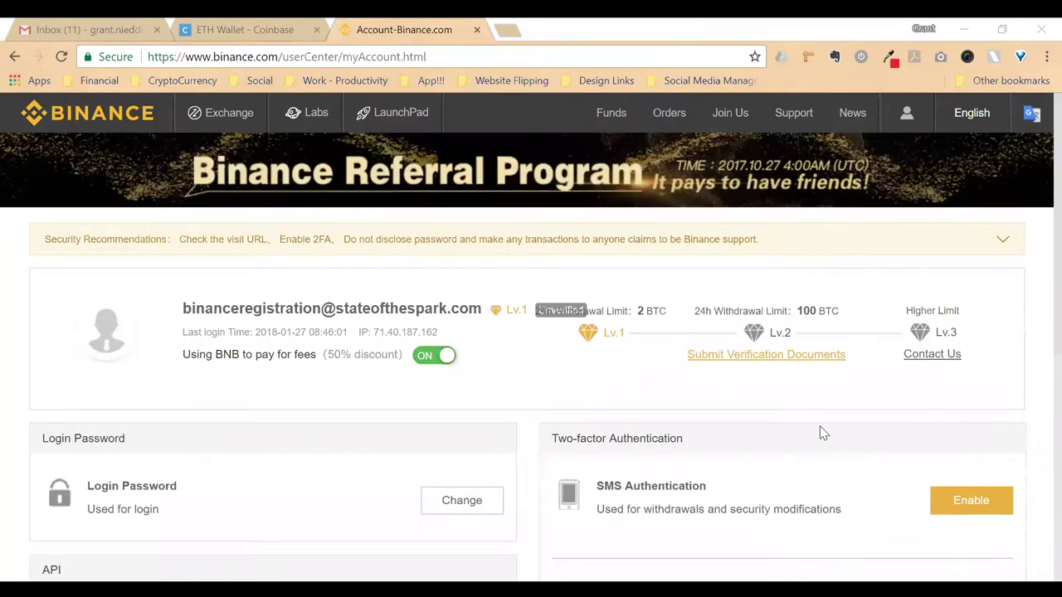
Check the deposit history showing the 0.02839 ETH deposit as Completed
mouse_move(611, 117)
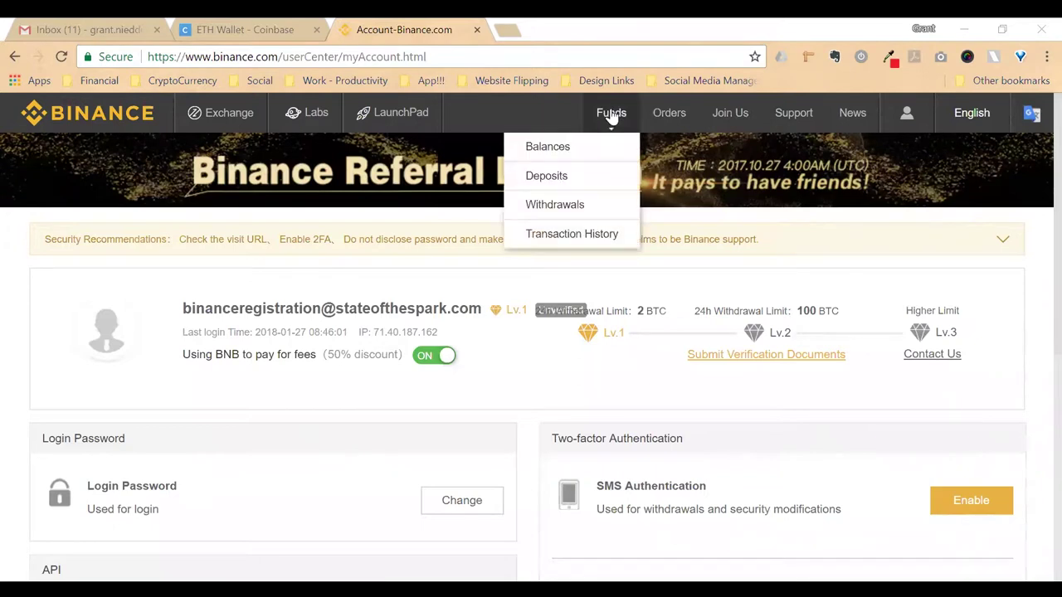
click(546, 178)
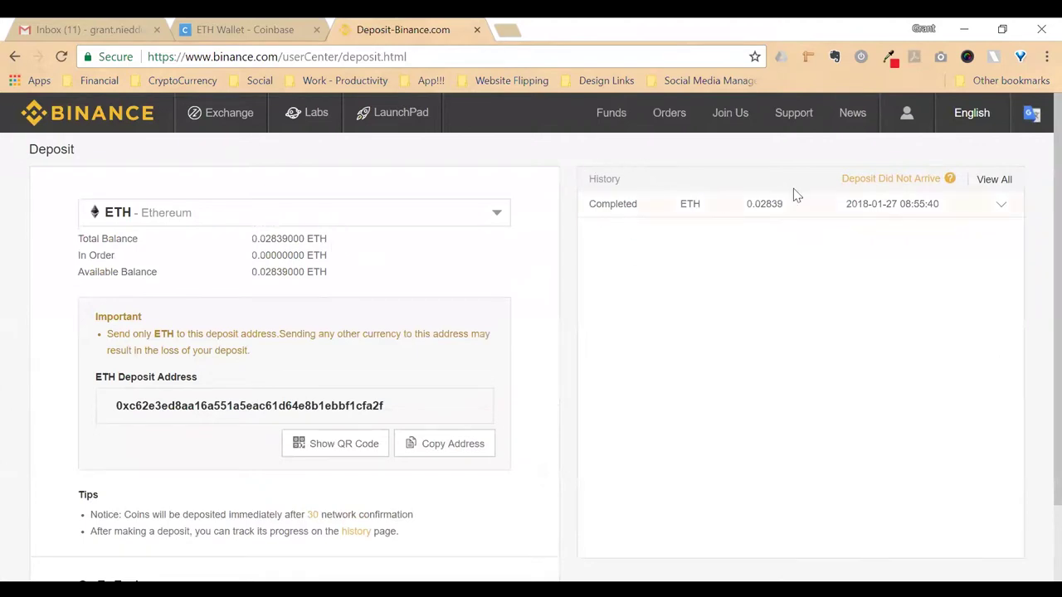
mouse_move(612, 112)
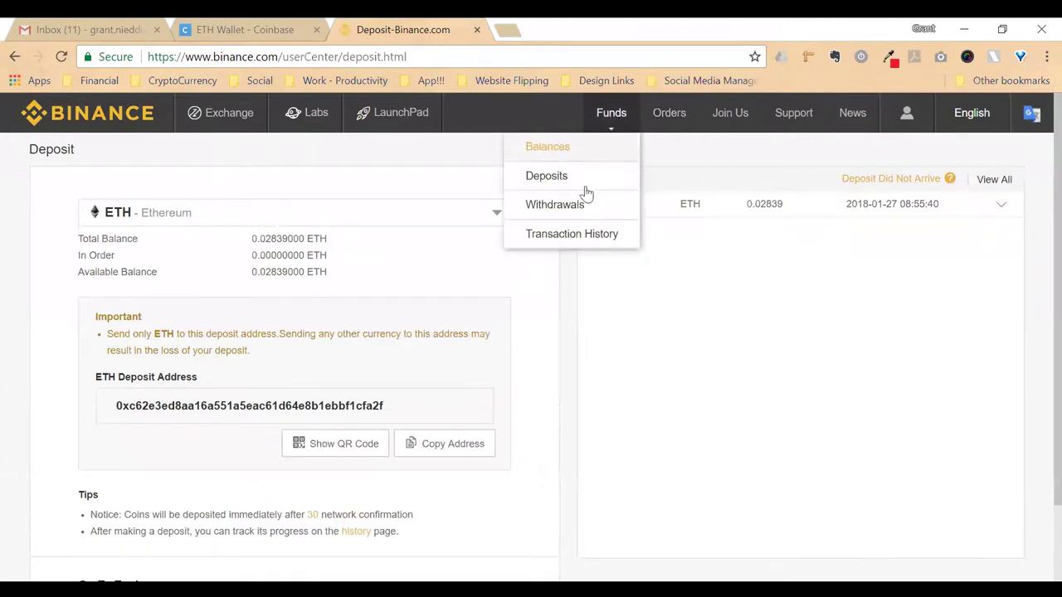
click(573, 235)
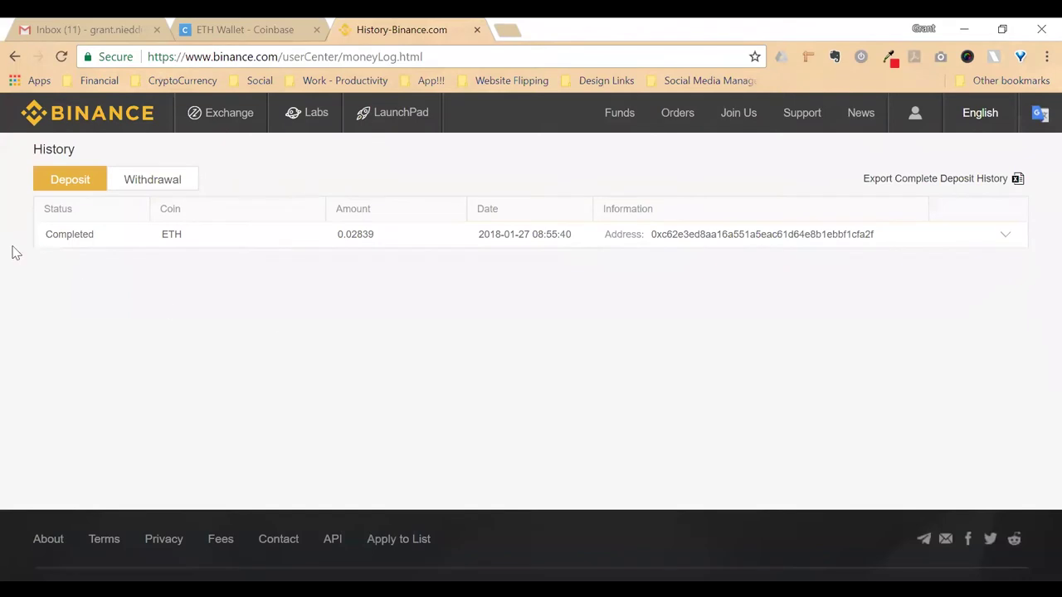
drag(45, 235, 104, 249)
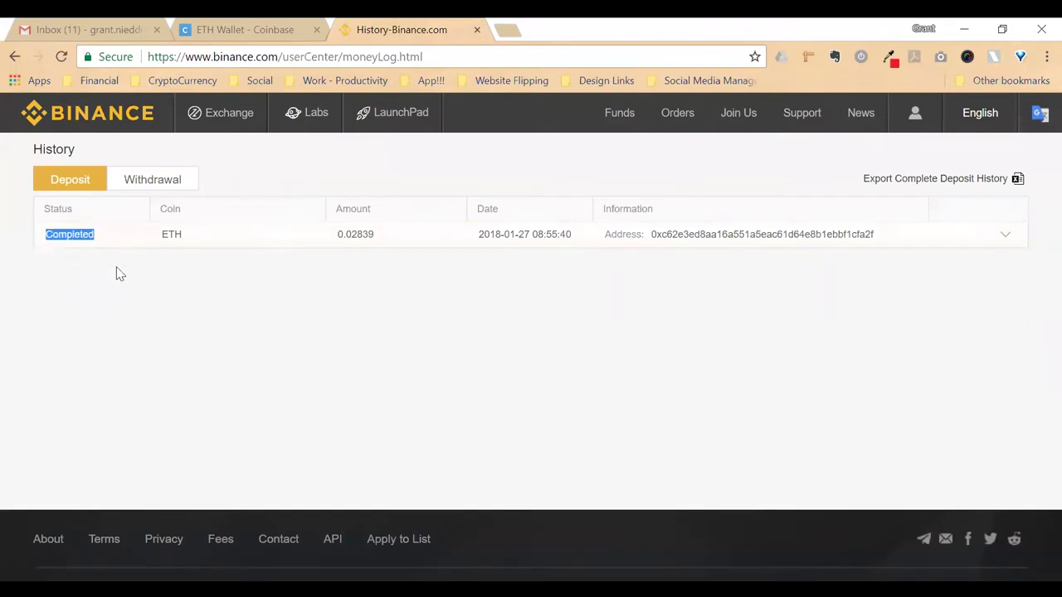
click(120, 275)
Review Funds > Balances: 0.02839 ETH total and available, plus the estimated account value
mouse_move(604, 112)
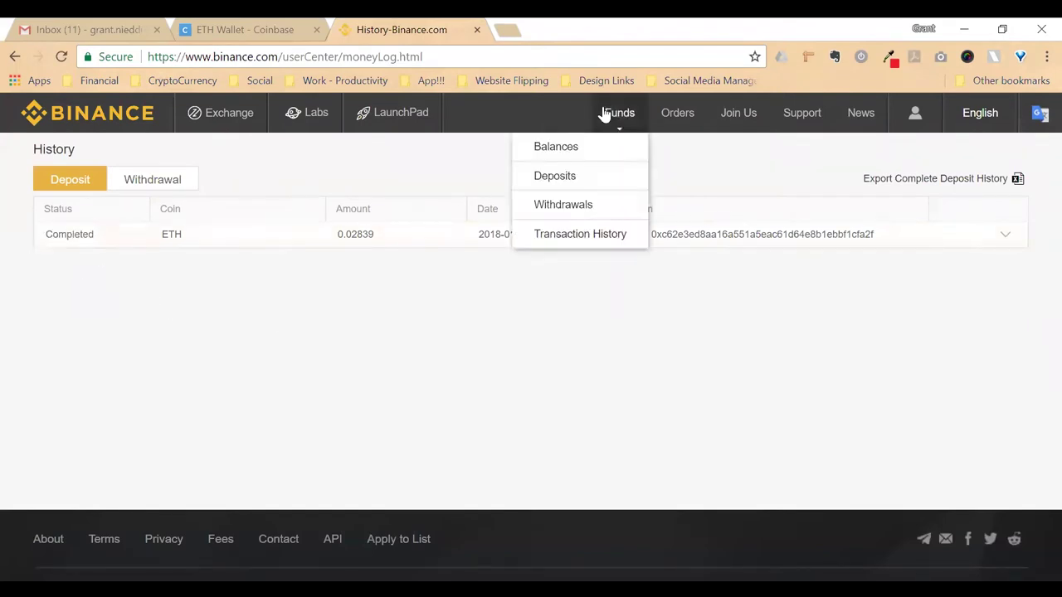
click(562, 152)
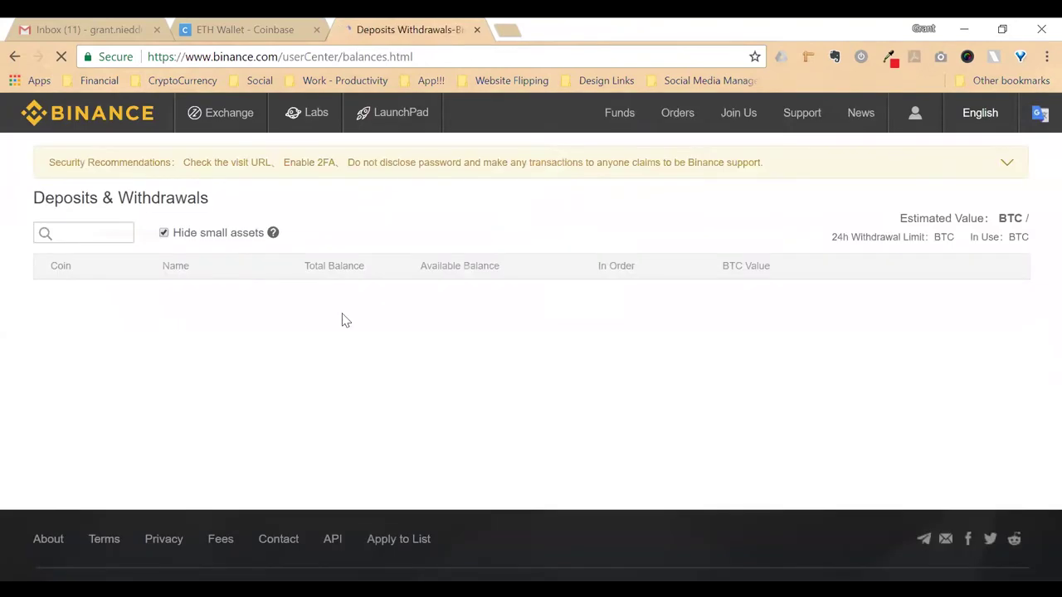
drag(25, 289, 208, 299)
click(243, 330)
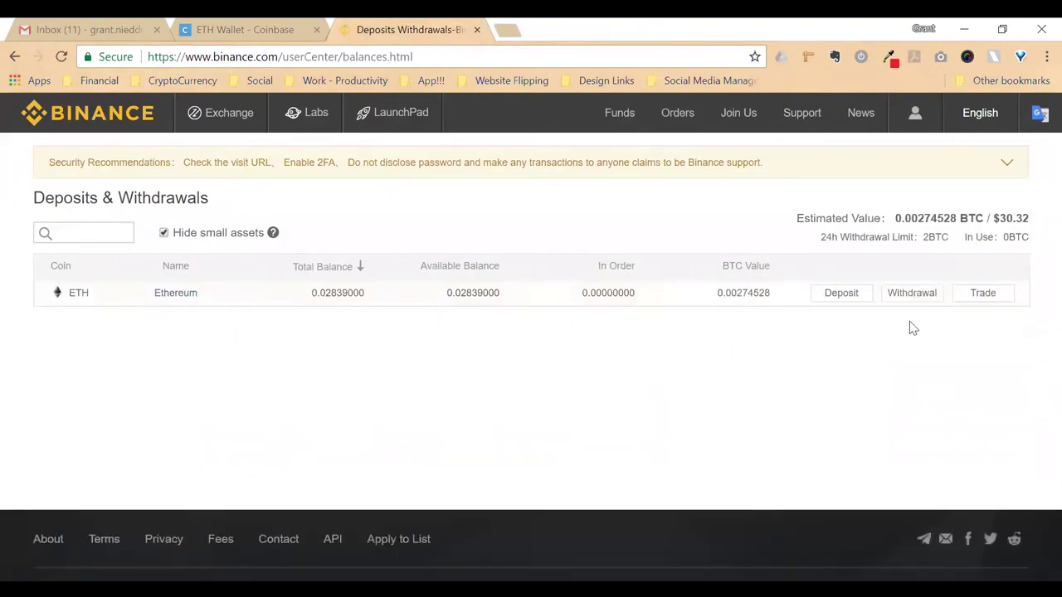
drag(1035, 215, 1008, 213)
click(1008, 210)
drag(984, 218, 905, 218)
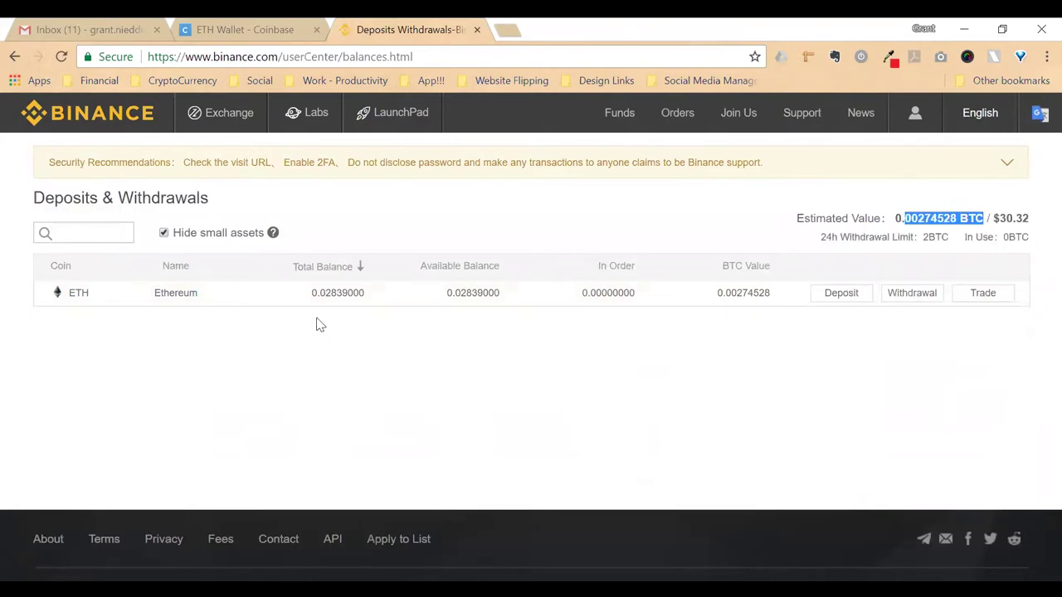
drag(308, 293, 375, 304)
click(395, 333)
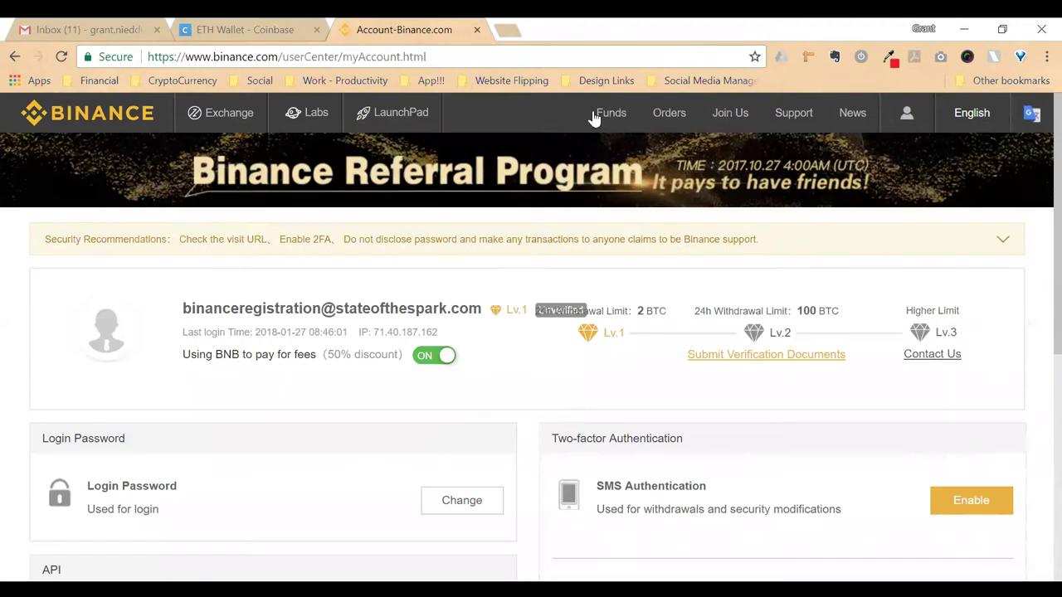
Choose ETH as the coin to withdraw on the Withdrawals page
mouse_move(617, 111)
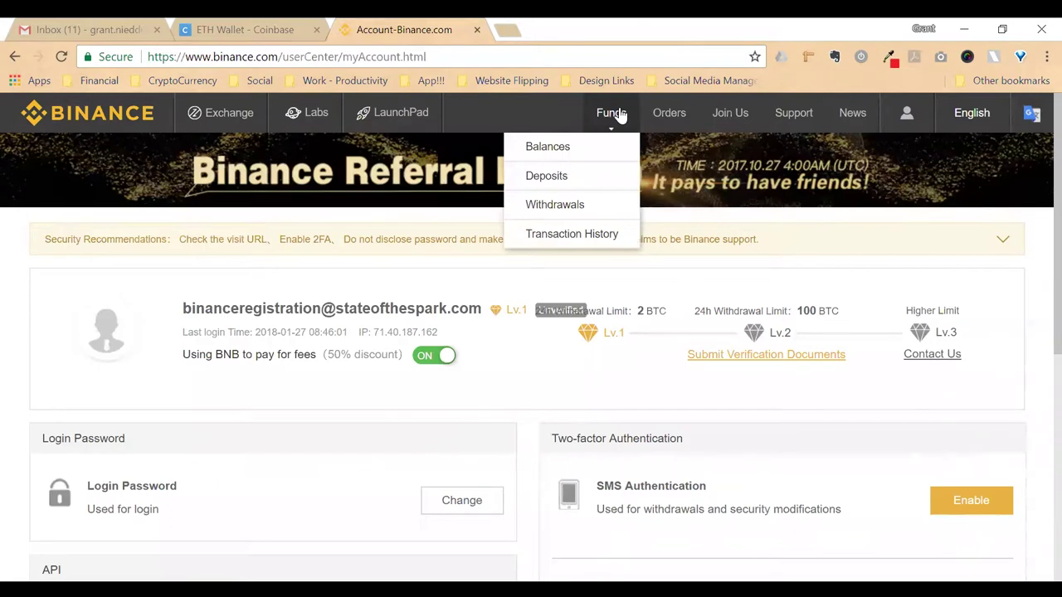
click(579, 209)
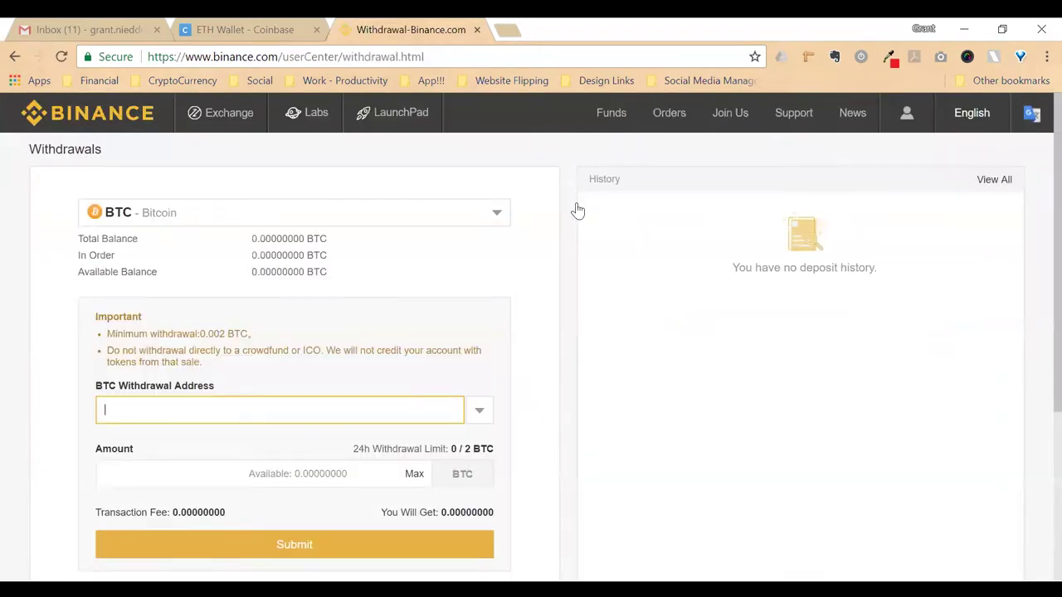
click(486, 217)
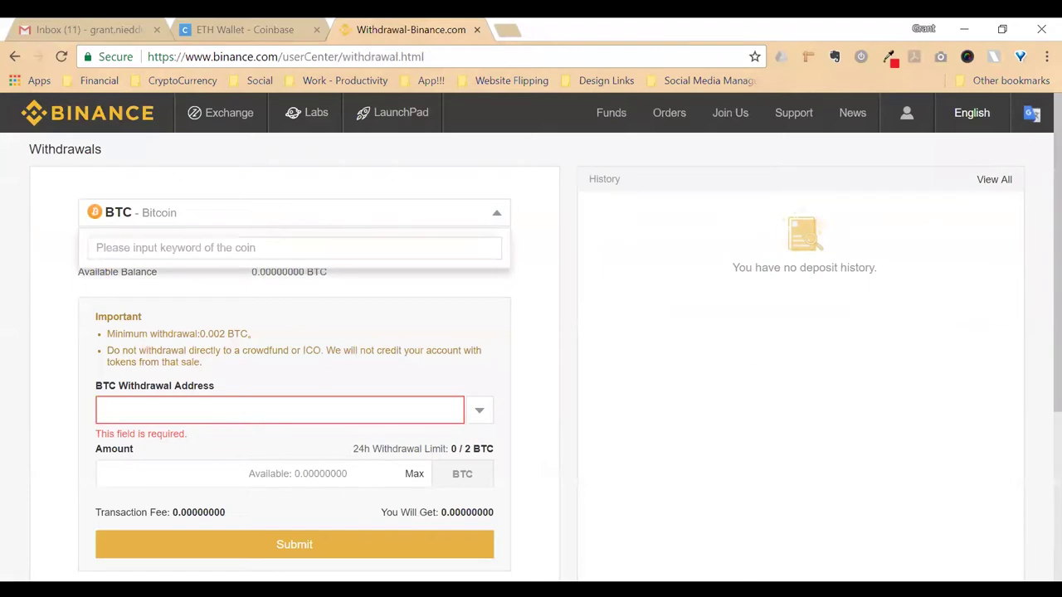
text(etc)
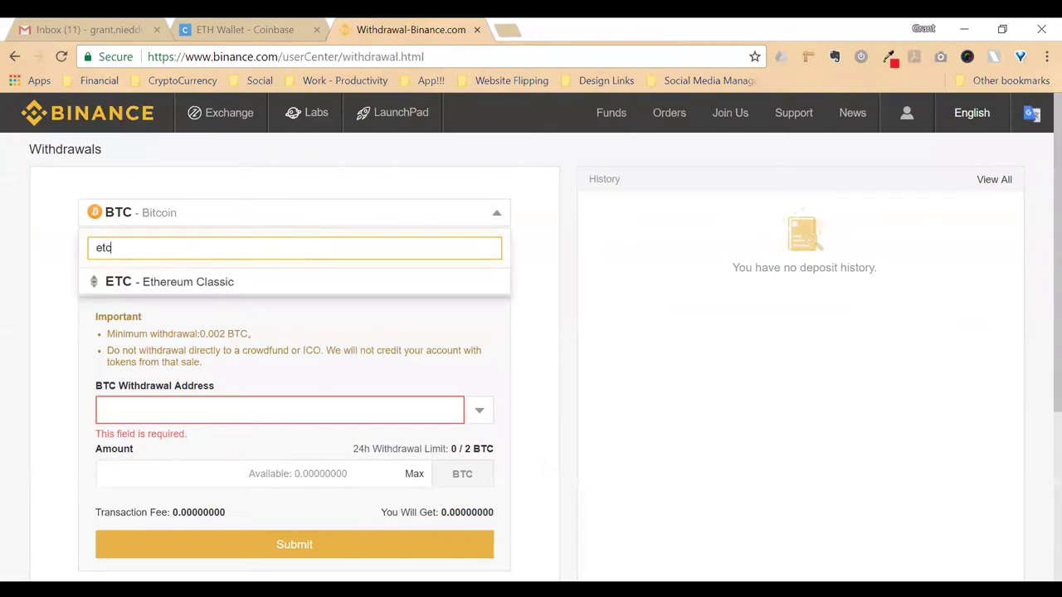
key(BackSpace)
text(h)
click(179, 283)
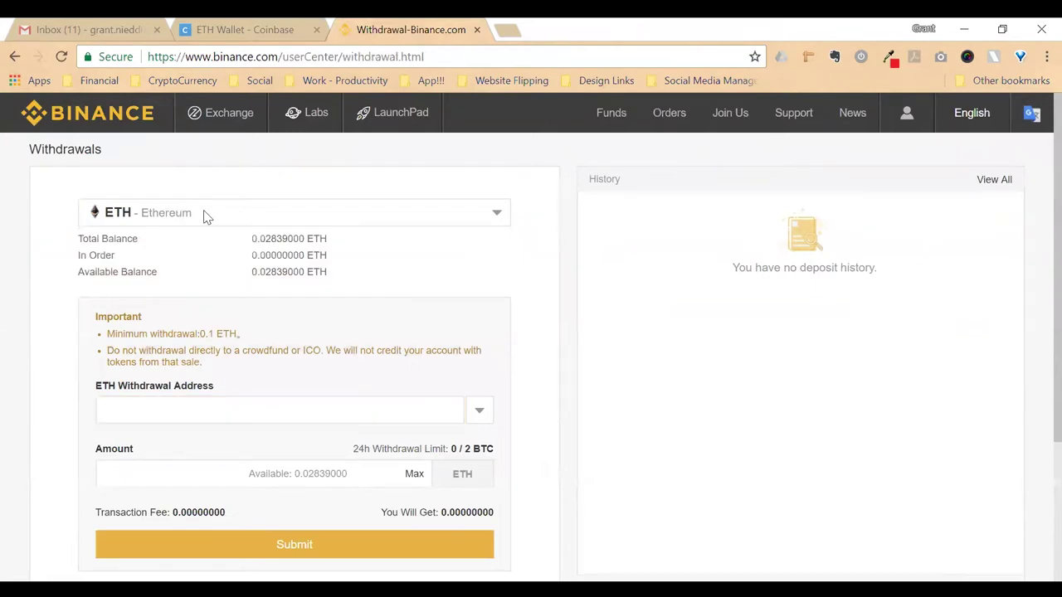
Paste the Coinbase ETH wallet address as the withdrawal destination
scroll(394, 262, down, 1)
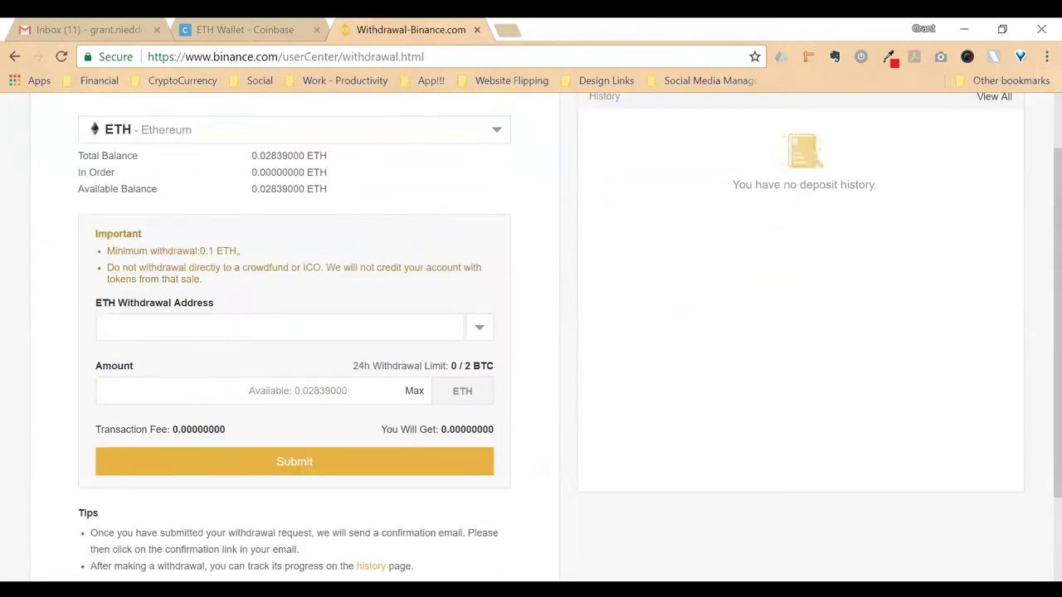
drag(142, 233, 79, 171)
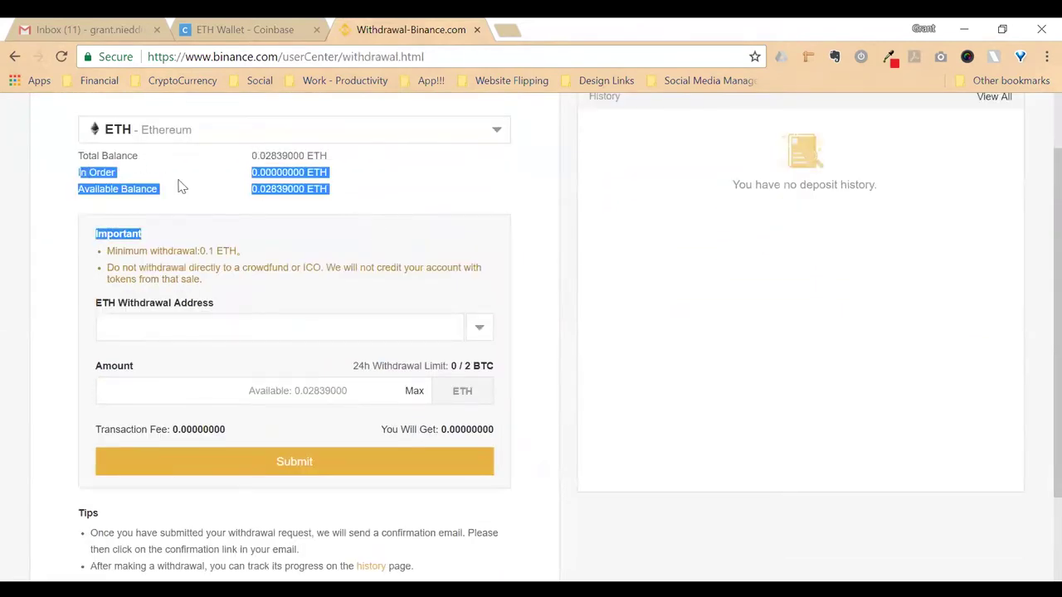
click(87, 212)
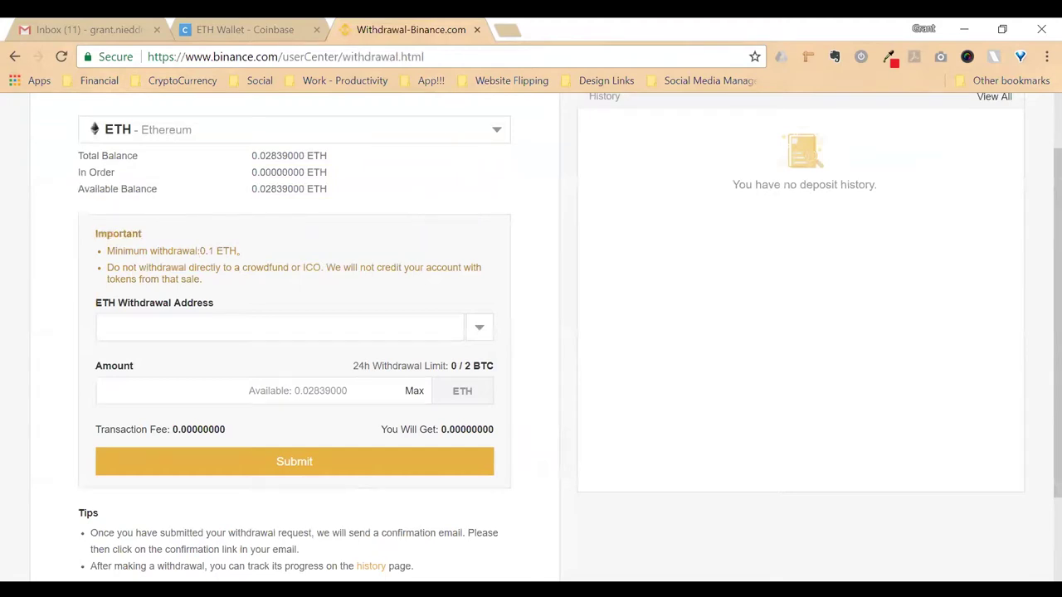
scroll(247, 326, down, 1)
click(316, 244)
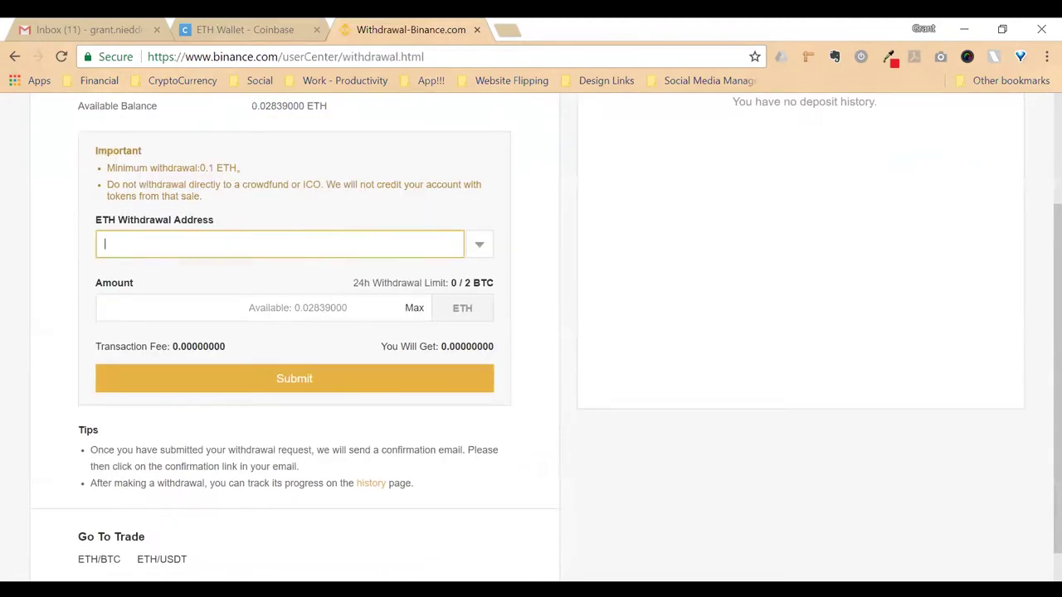
click(281, 27)
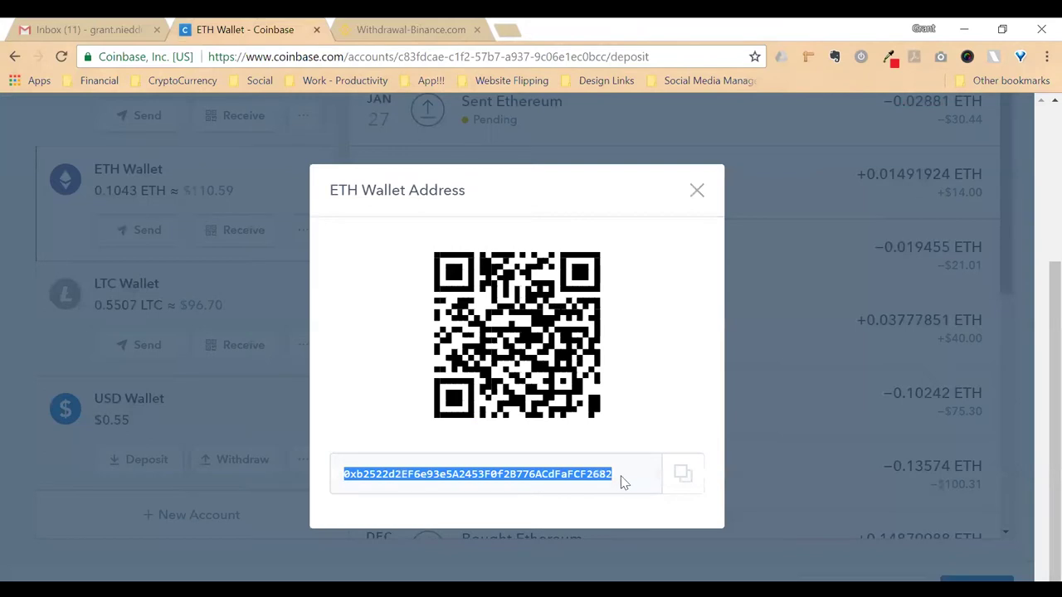
drag(622, 483, 344, 485)
key(ctrl+c)
click(402, 30)
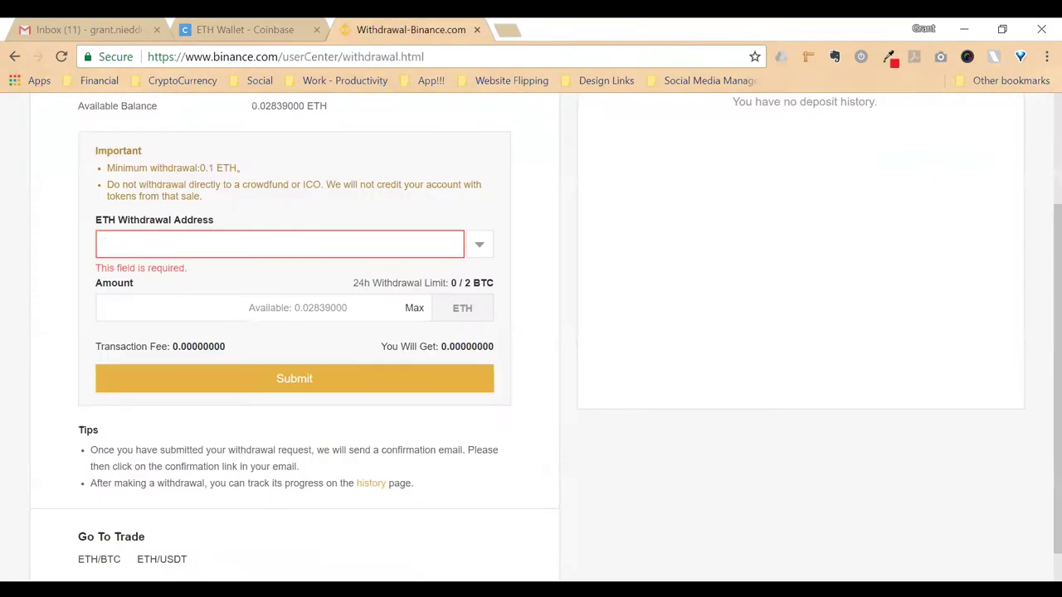
key(ctrl+v)
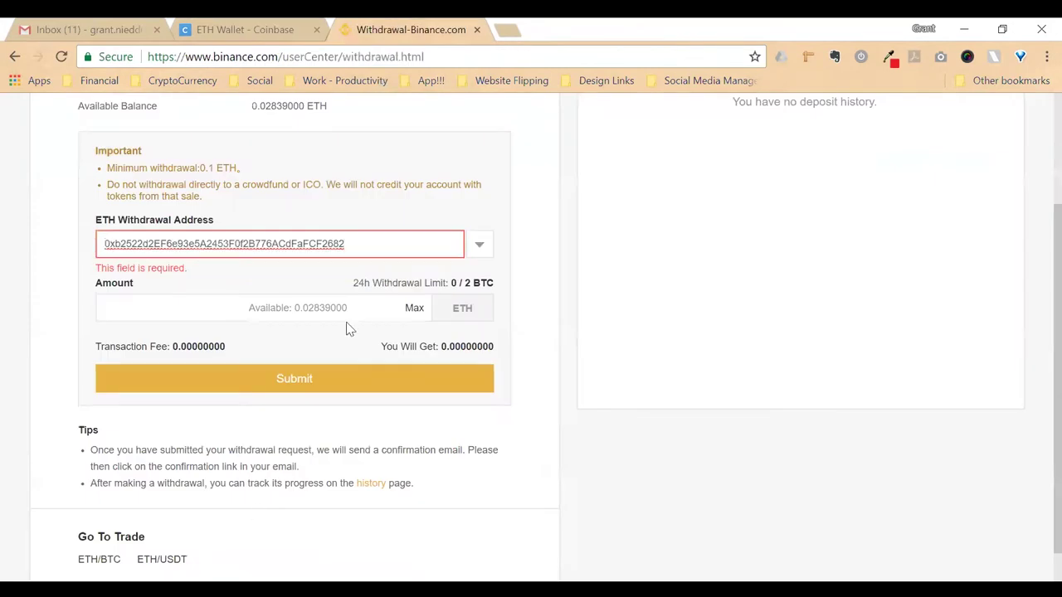
click(339, 308)
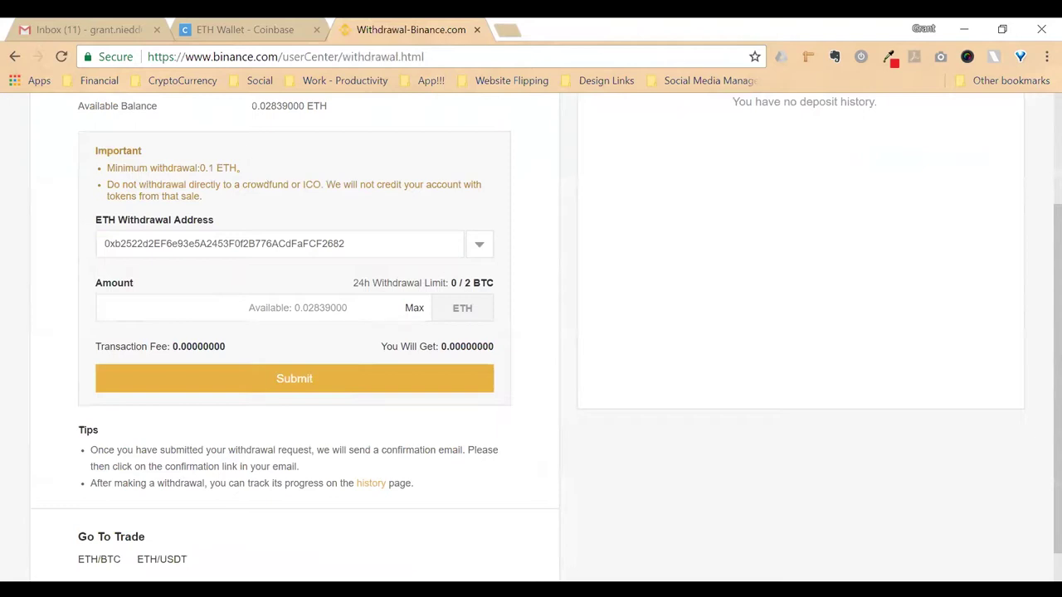
Set the amount to the full 0.02839 ETH, which is below the 0.1 minimum
click(414, 312)
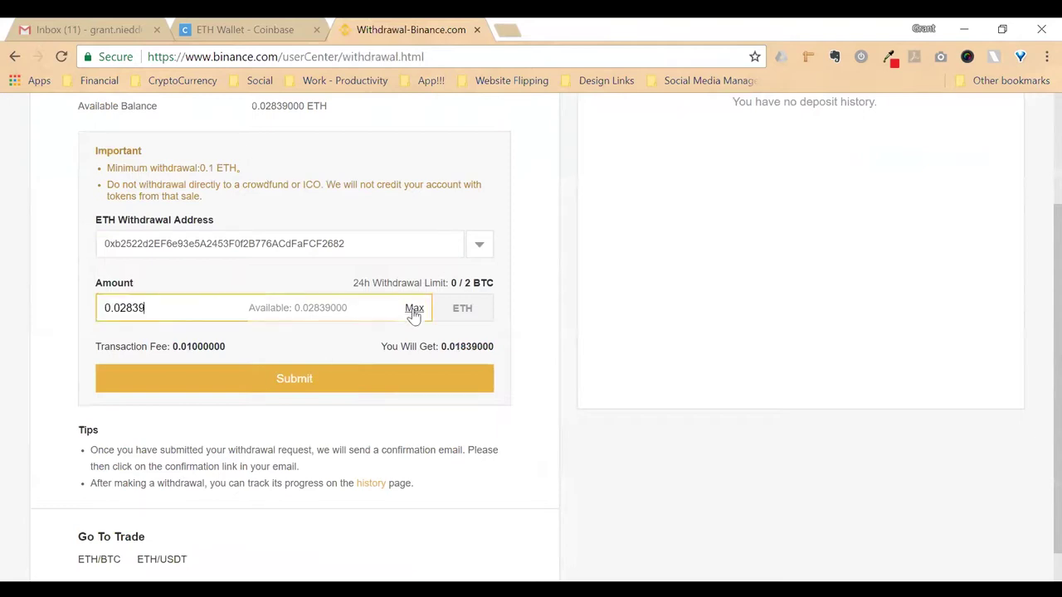
drag(226, 348, 154, 332)
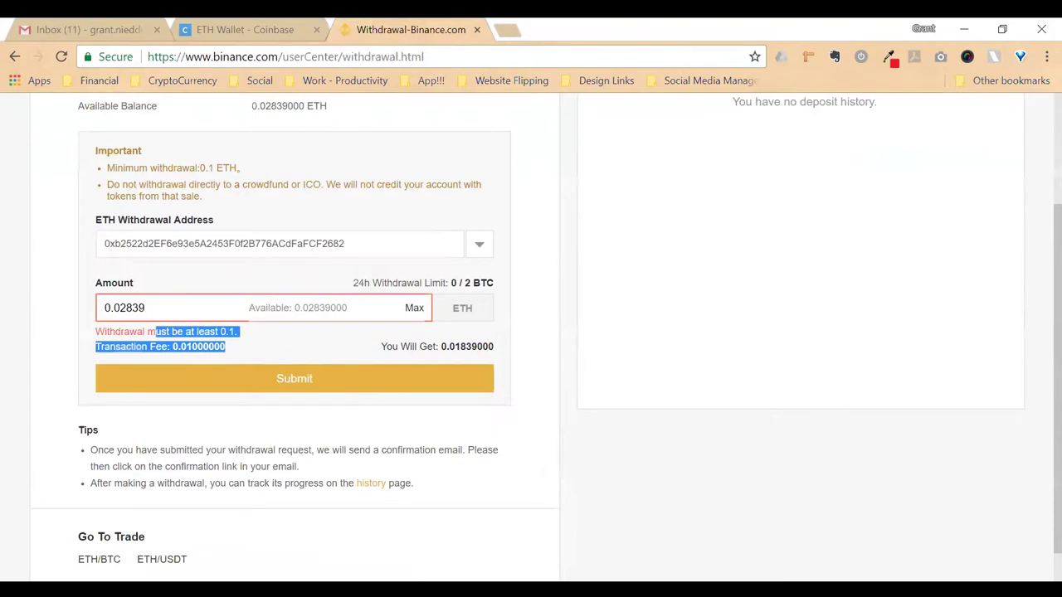
click(245, 346)
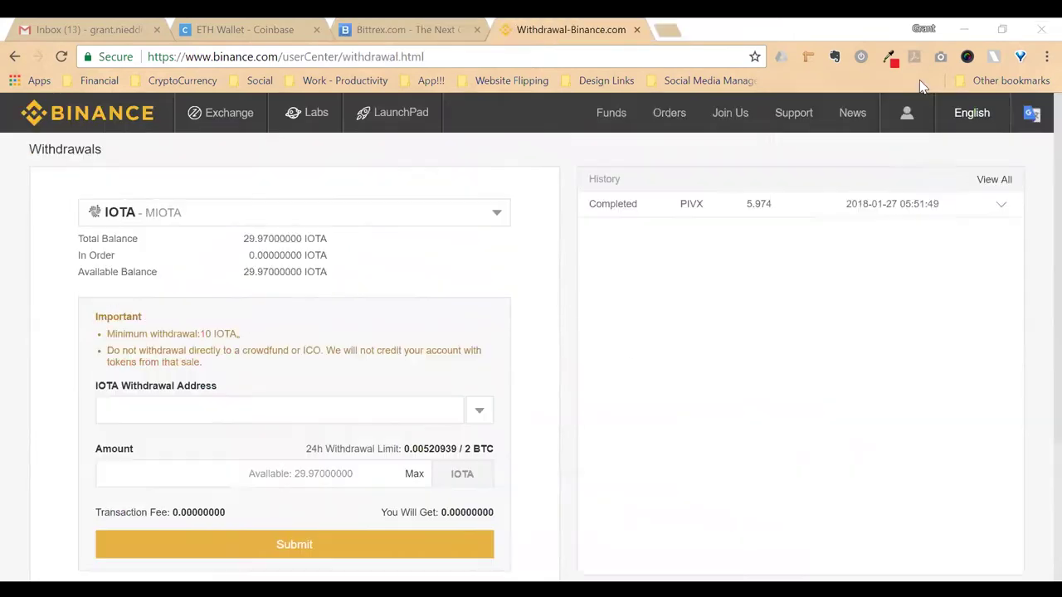
Start an IOTA withdrawal from the account balances page, keeping IOTA selected
mouse_move(905, 117)
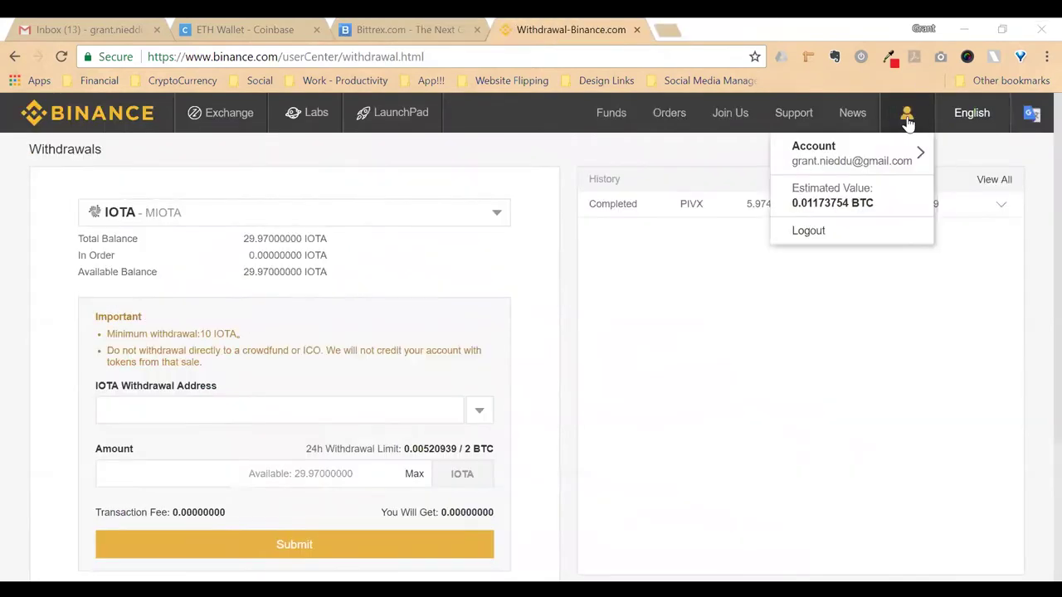
click(863, 163)
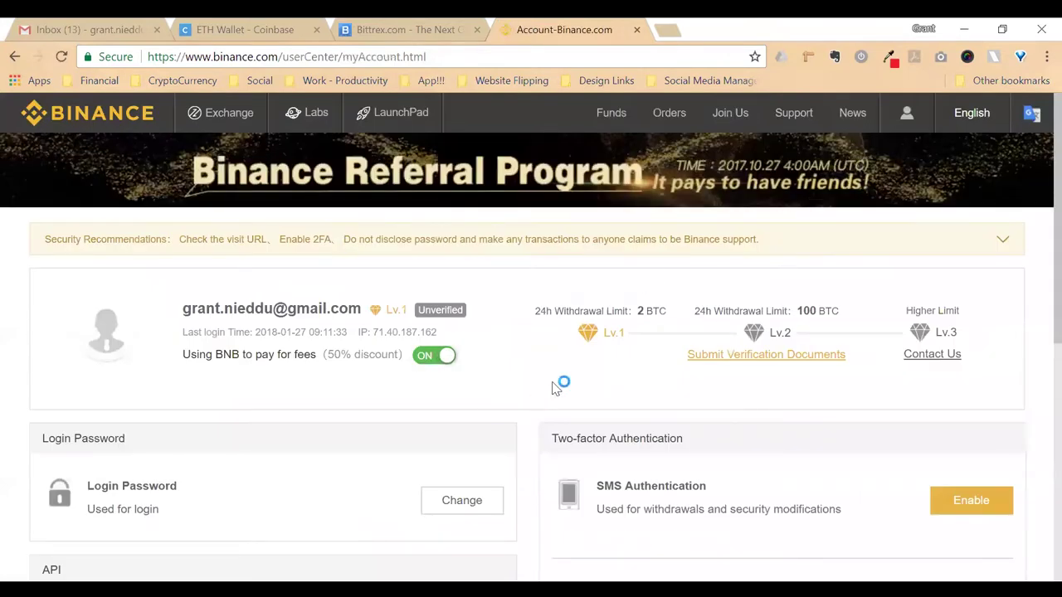
mouse_move(614, 114)
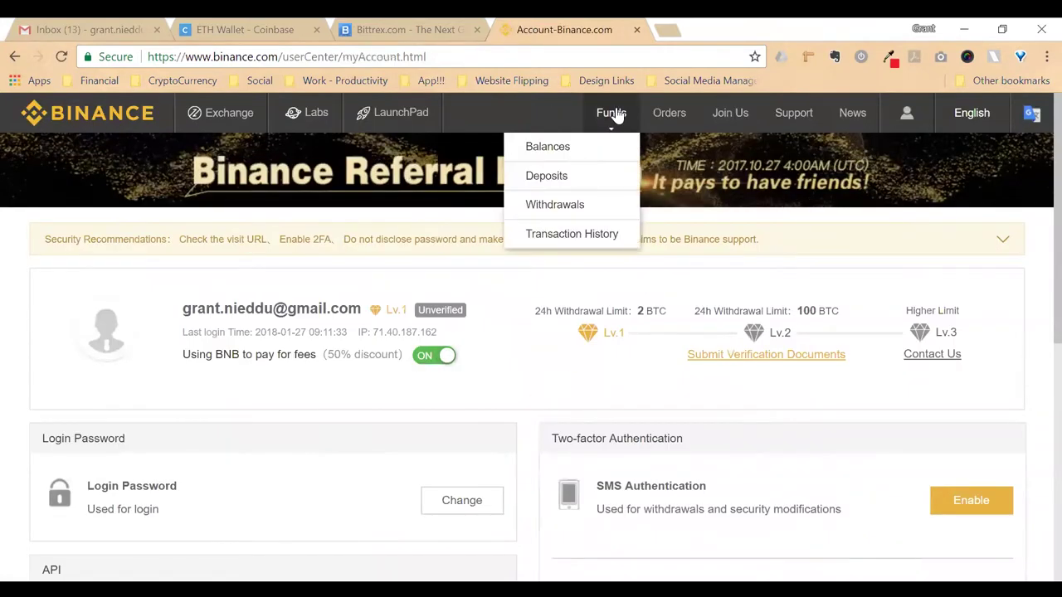
click(559, 147)
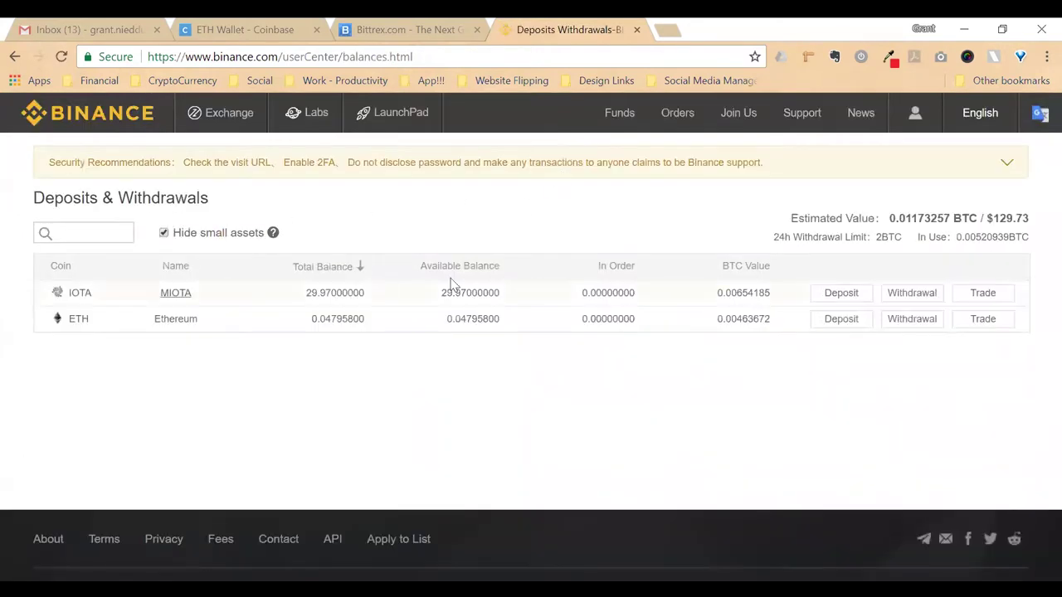
click(913, 294)
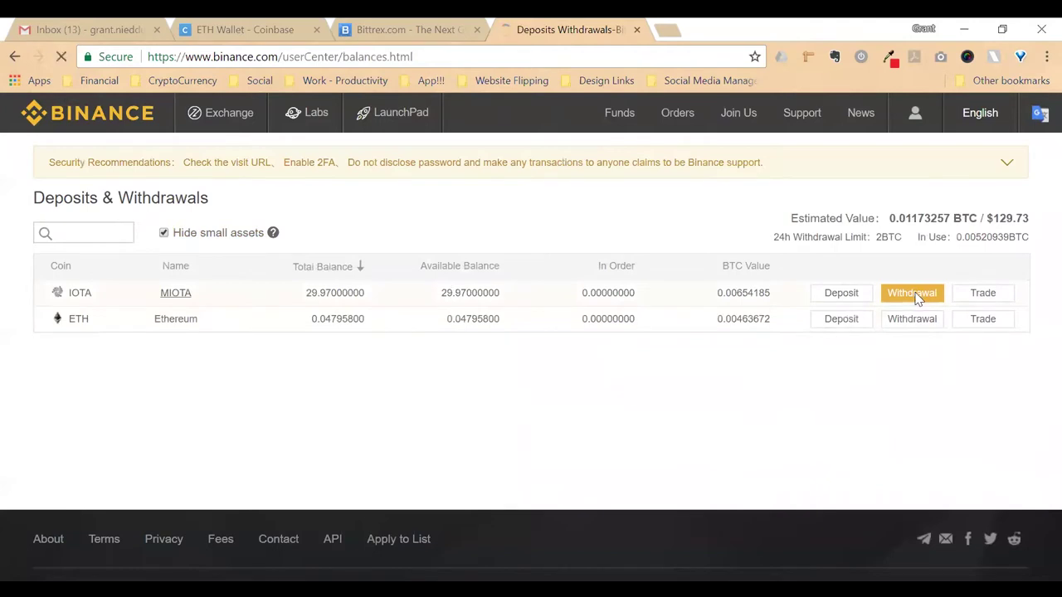
scroll(573, 349, down, 1)
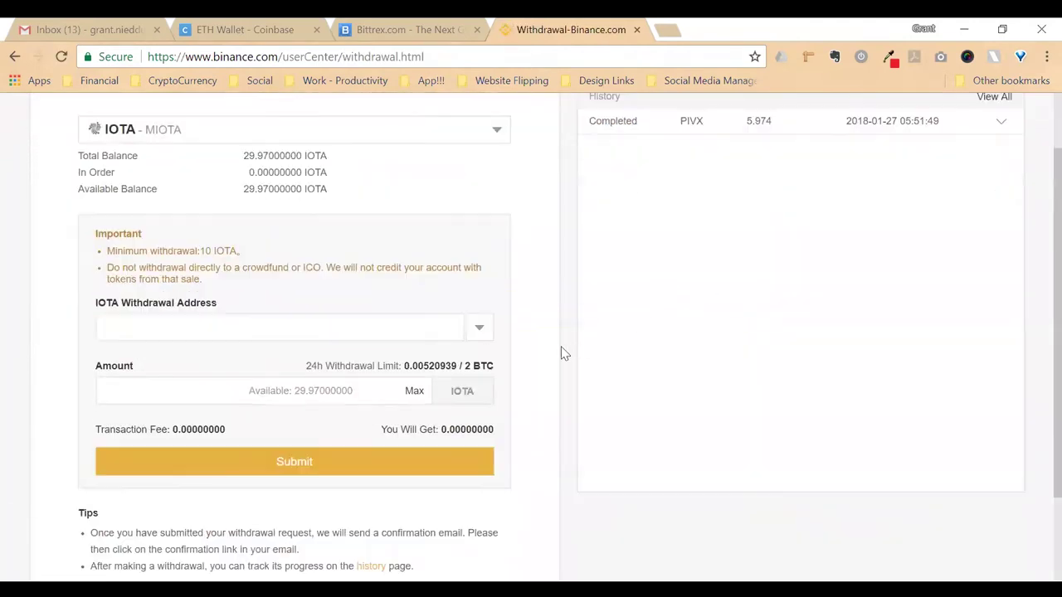
scroll(562, 351, up, 1)
mouse_move(587, 117)
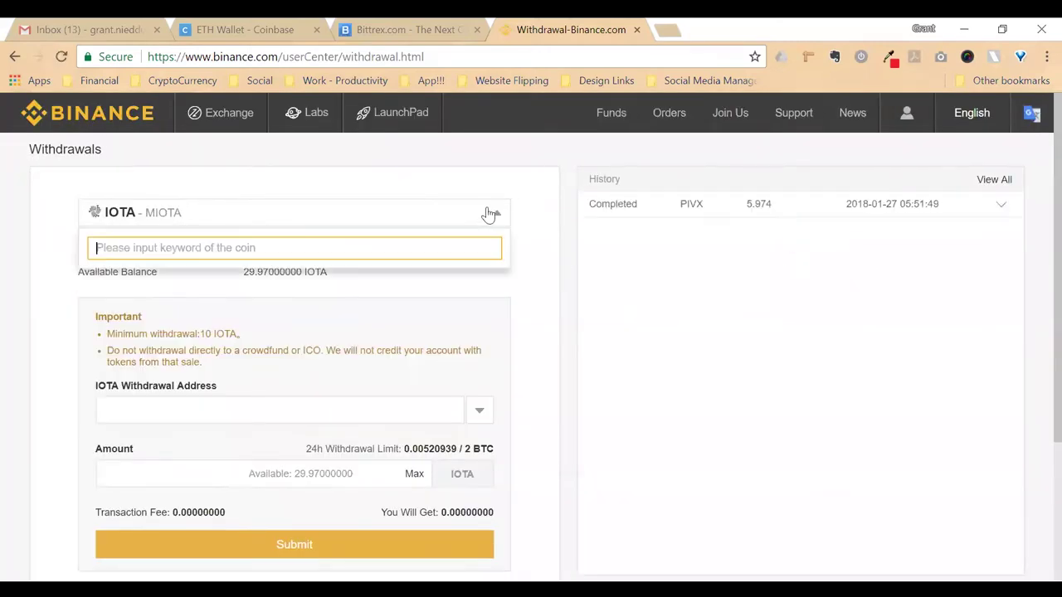
click(497, 214)
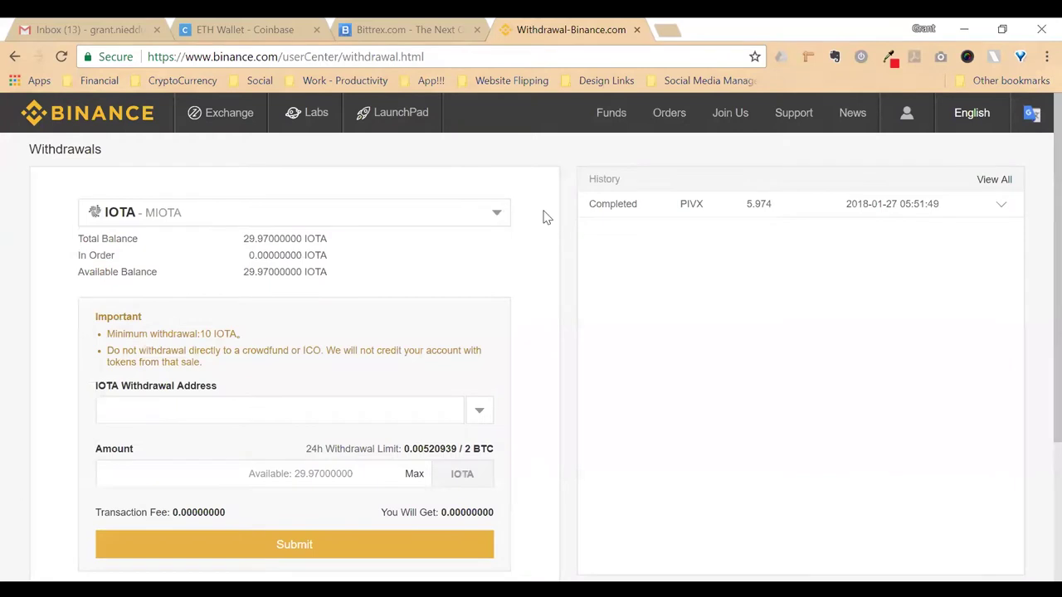
Leave the address field empty and check the 10 IOTA minimum withdrawal note
scroll(557, 222, down, 1)
scroll(557, 222, down, 1)
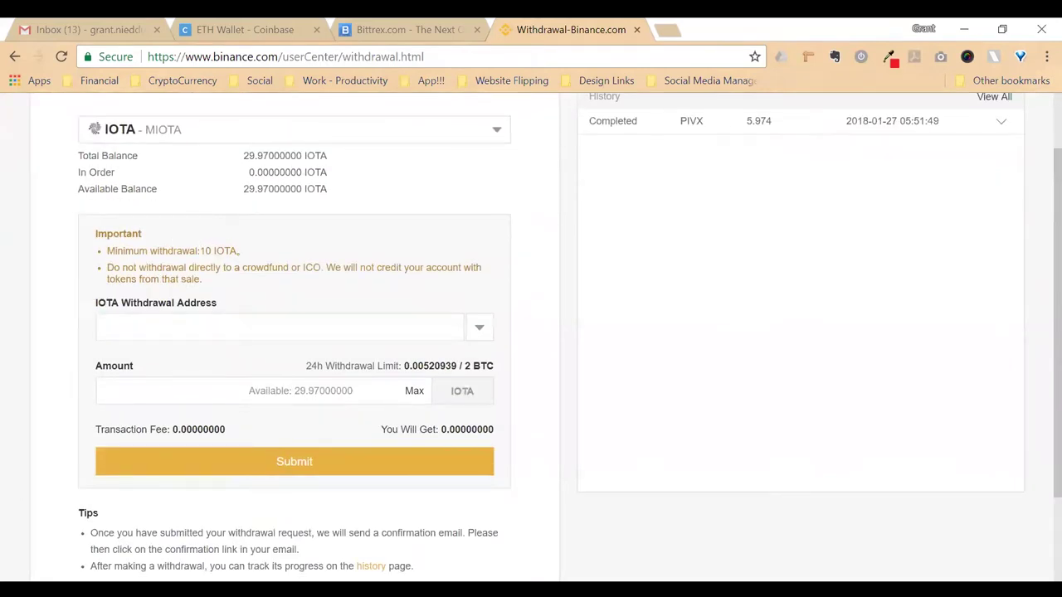
click(249, 327)
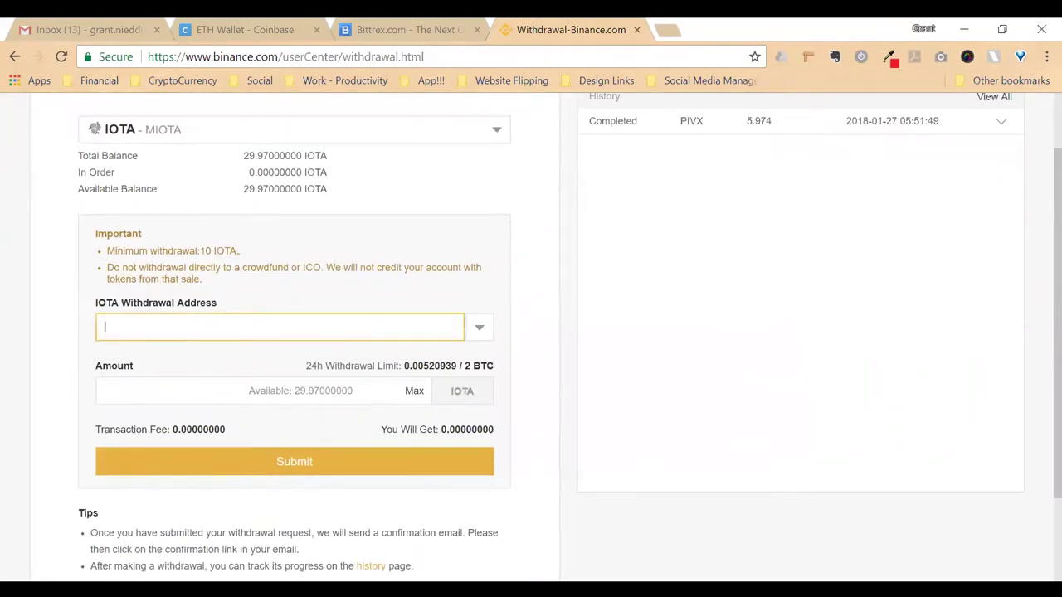
drag(226, 308, 106, 304)
click(80, 319)
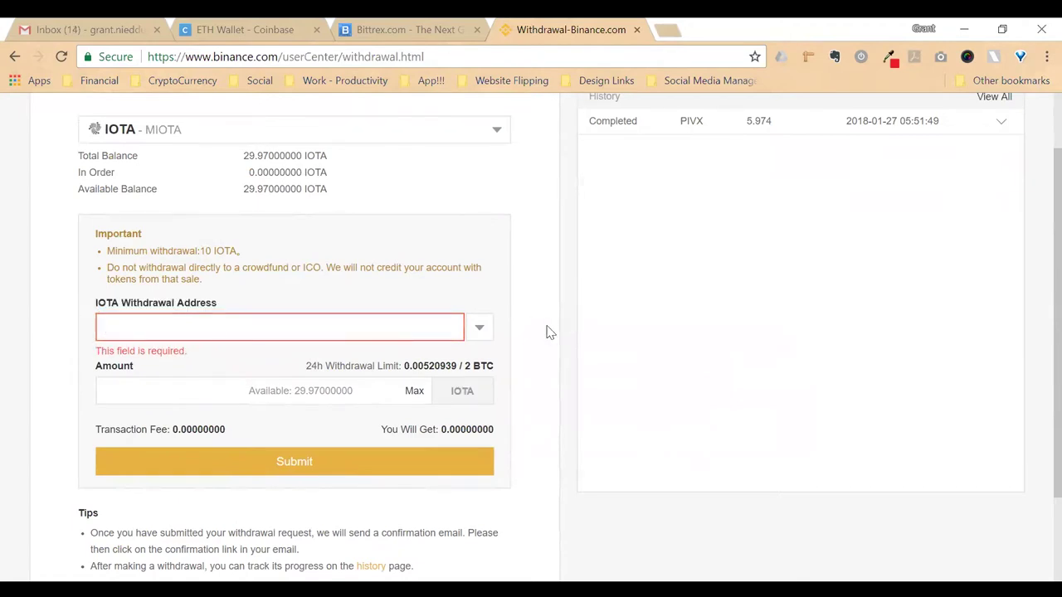
scroll(539, 328, down, 1)
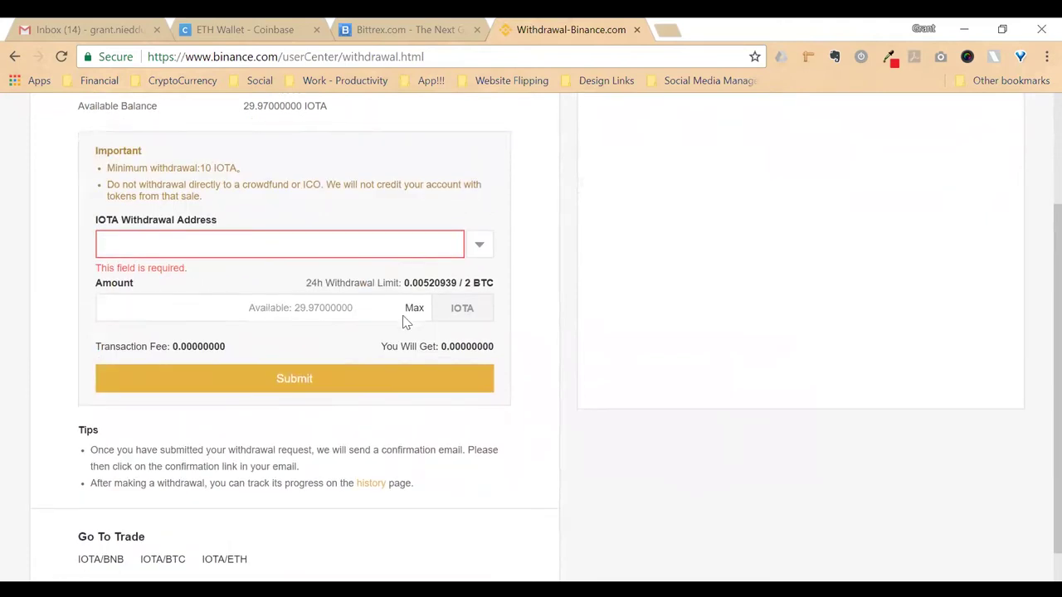
drag(246, 168, 101, 171)
click(211, 167)
Enter 10 IOTA as the amount, showing a 0.5 fee and 9.5 to receive
click(166, 308)
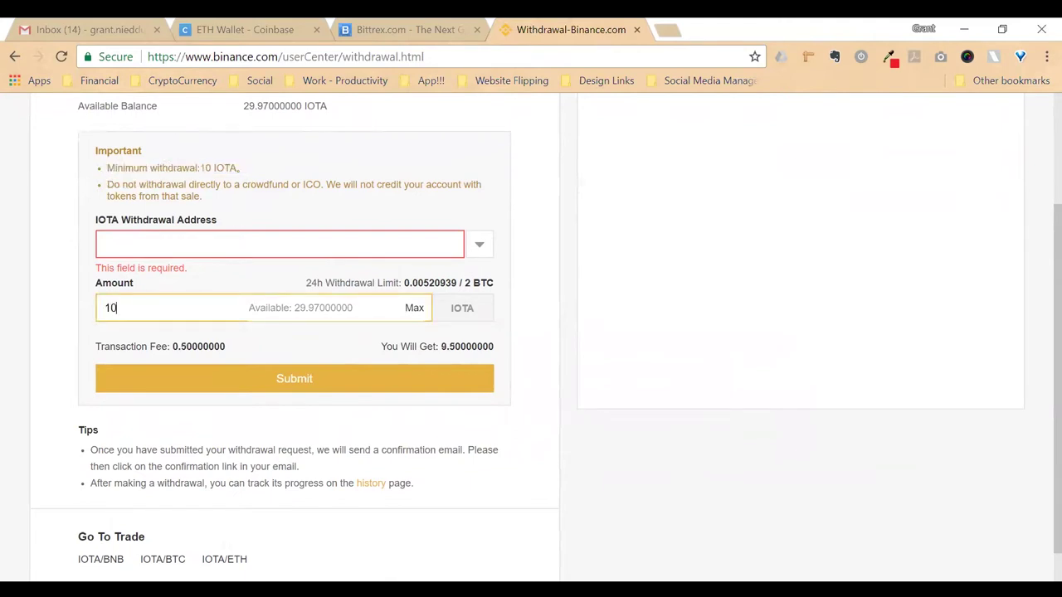
click(278, 340)
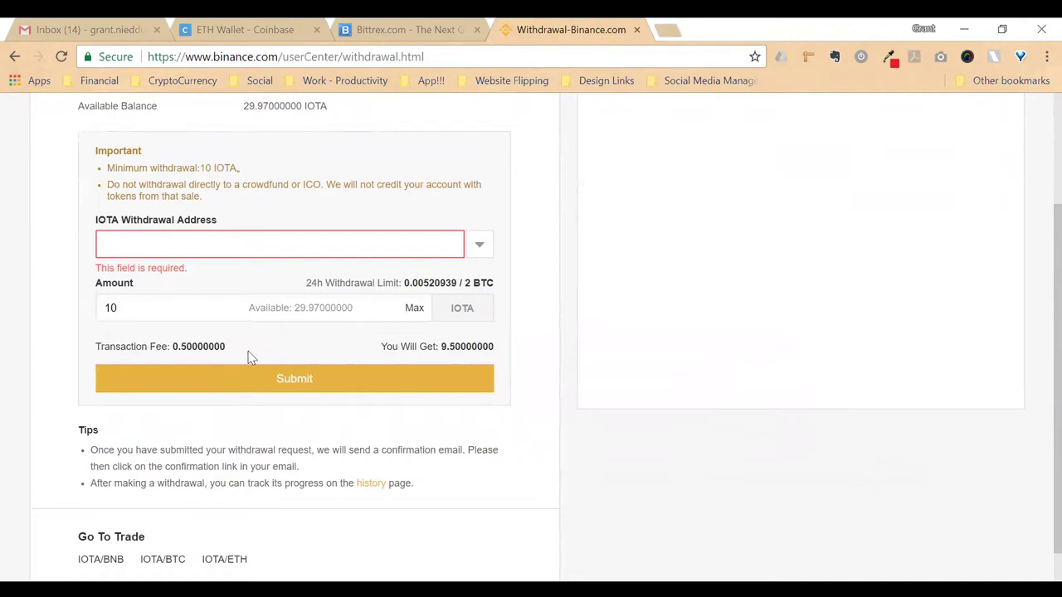
drag(228, 347, 103, 347)
click(73, 340)
Review the tips about the confirmation email and tracking withdrawals
scroll(303, 396, down, 1)
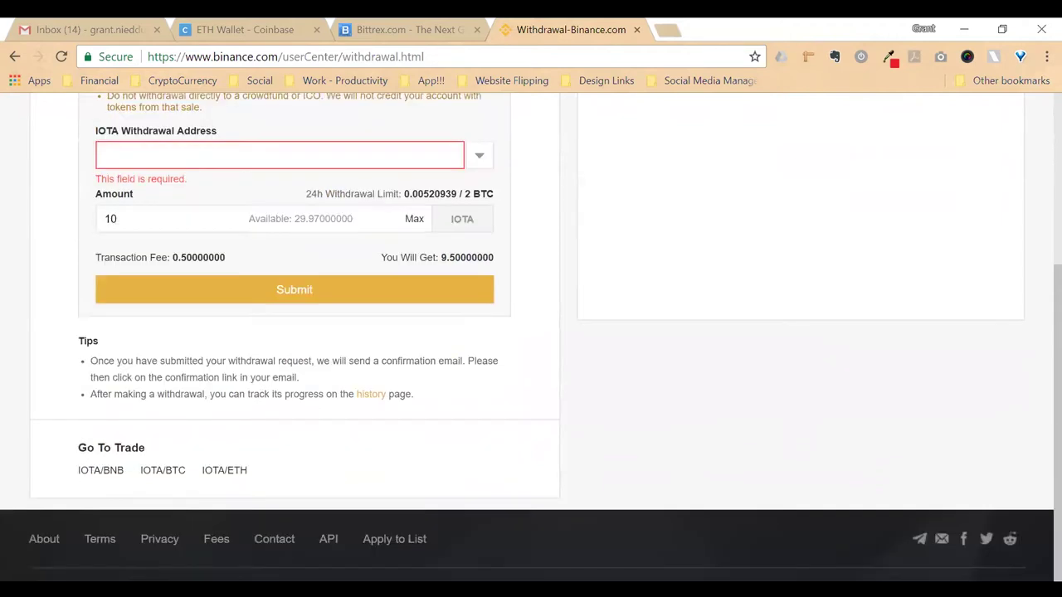
drag(89, 362, 326, 377)
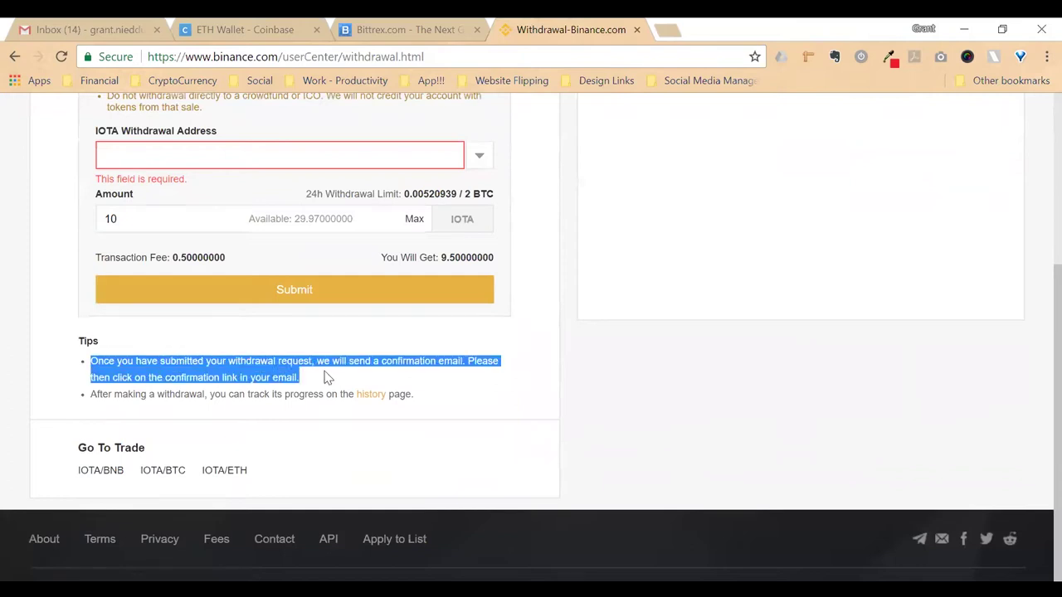
click(326, 377)
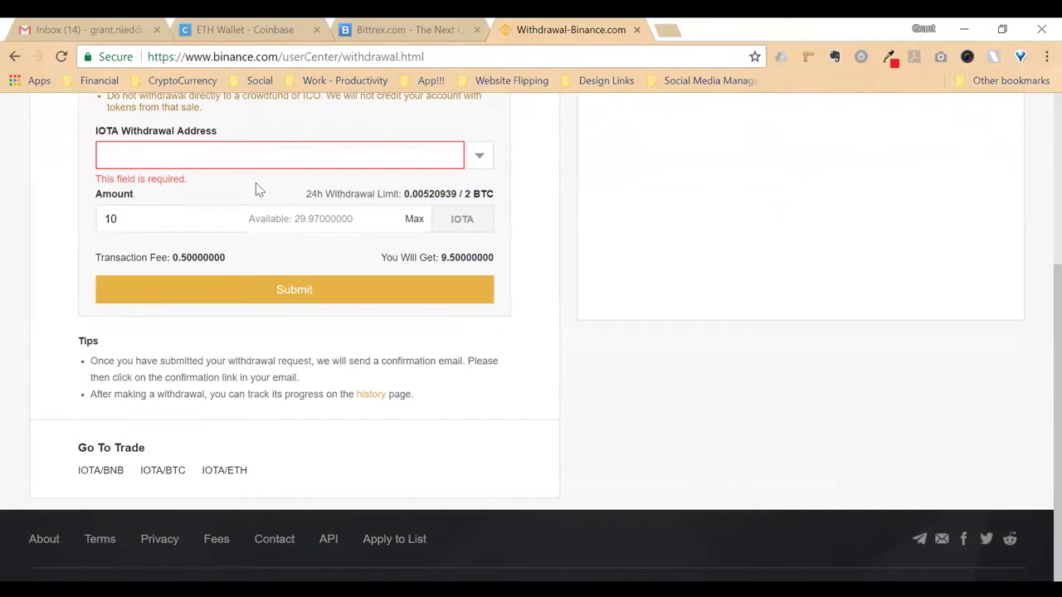
drag(419, 398, 93, 402)
click(454, 399)
scroll(558, 375, up, 3)
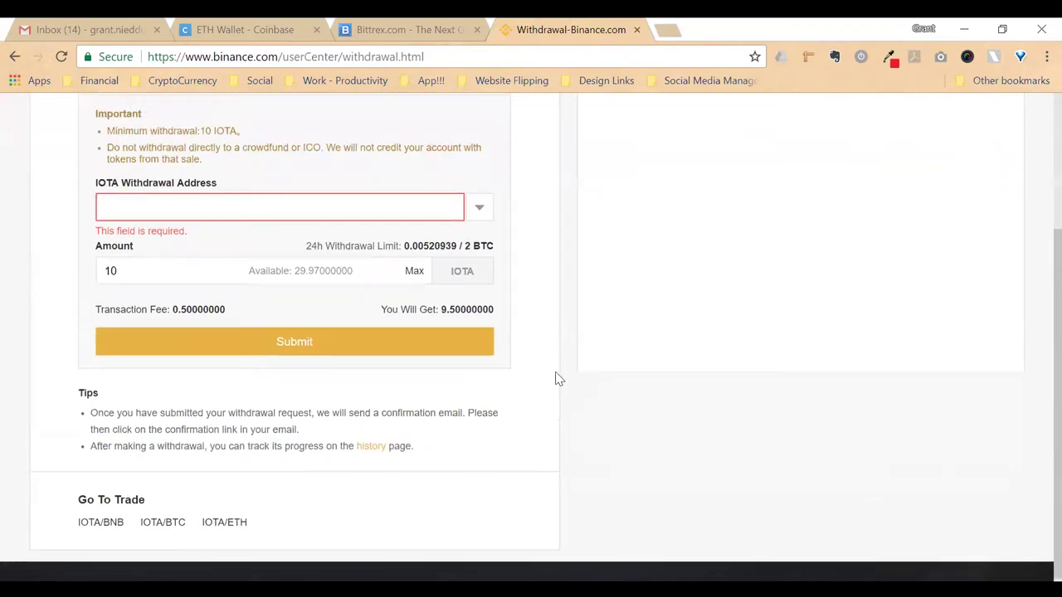
mouse_move(609, 124)
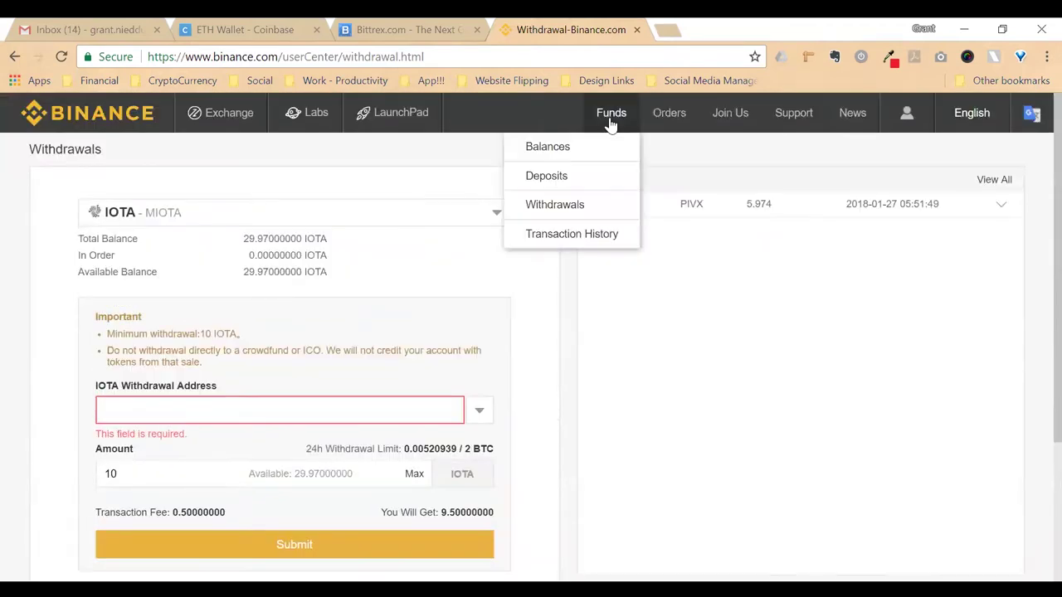
Return to the balances page listing 29.97 IOTA and 0.047958 ETH
click(568, 235)
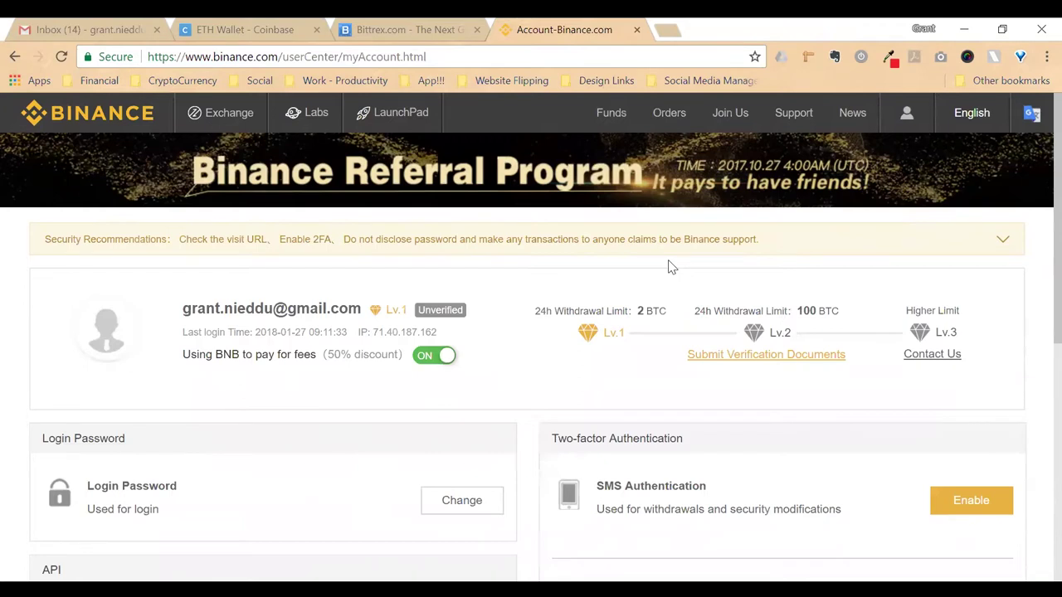
mouse_move(611, 113)
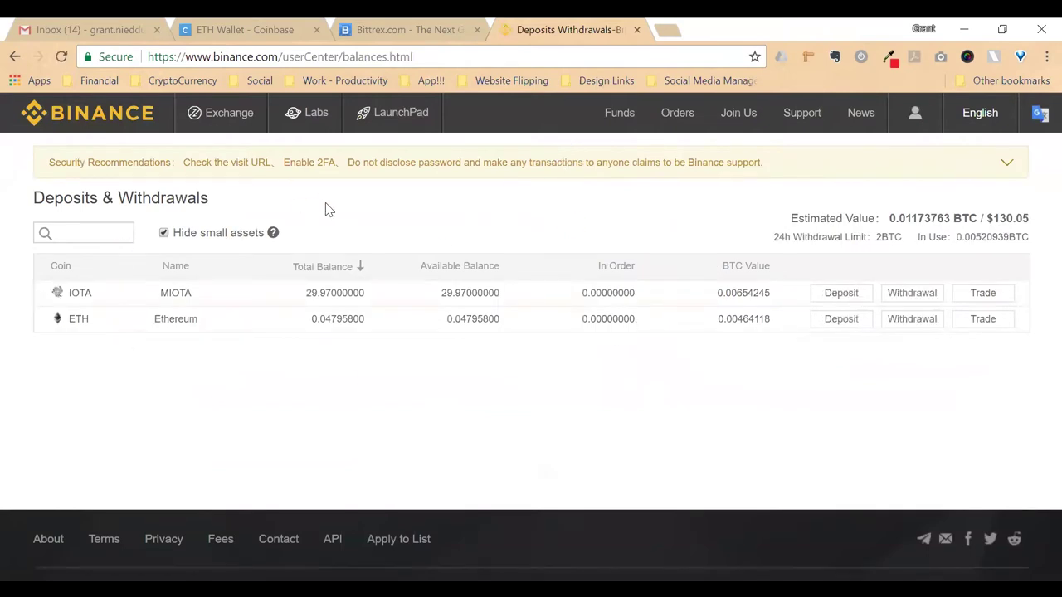
mouse_move(230, 123)
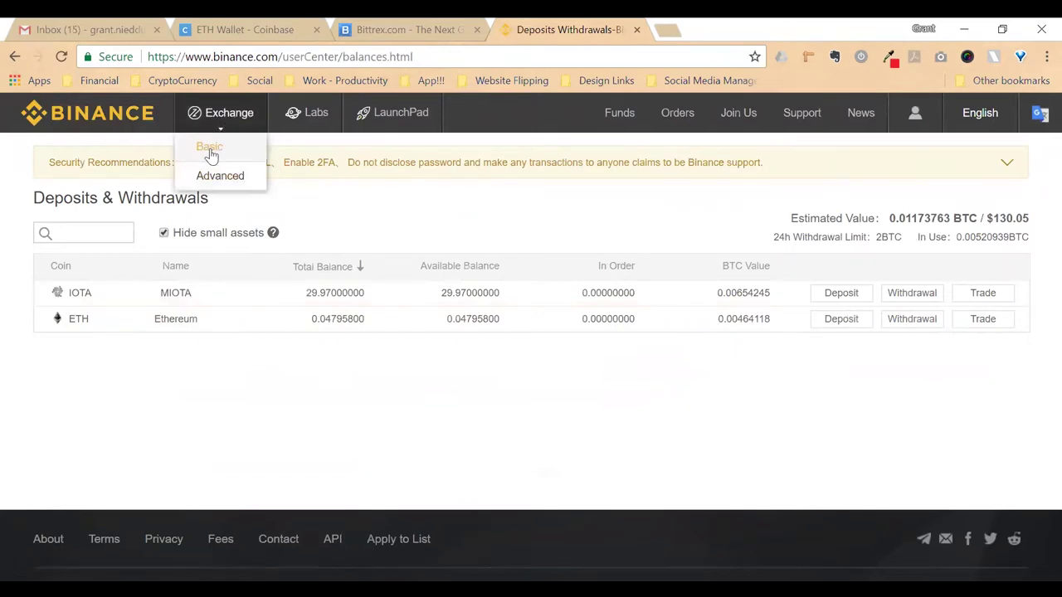
Open the basic PIVX/ETH trading view and compare the Limit, Market and Stop-Limit order forms
click(209, 148)
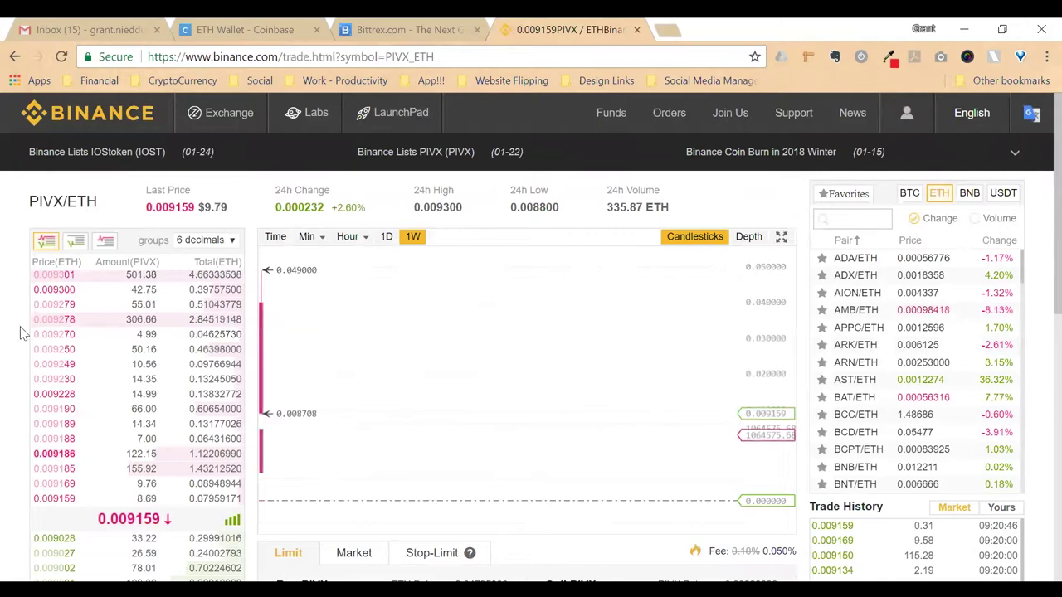
scroll(16, 402, down, 4)
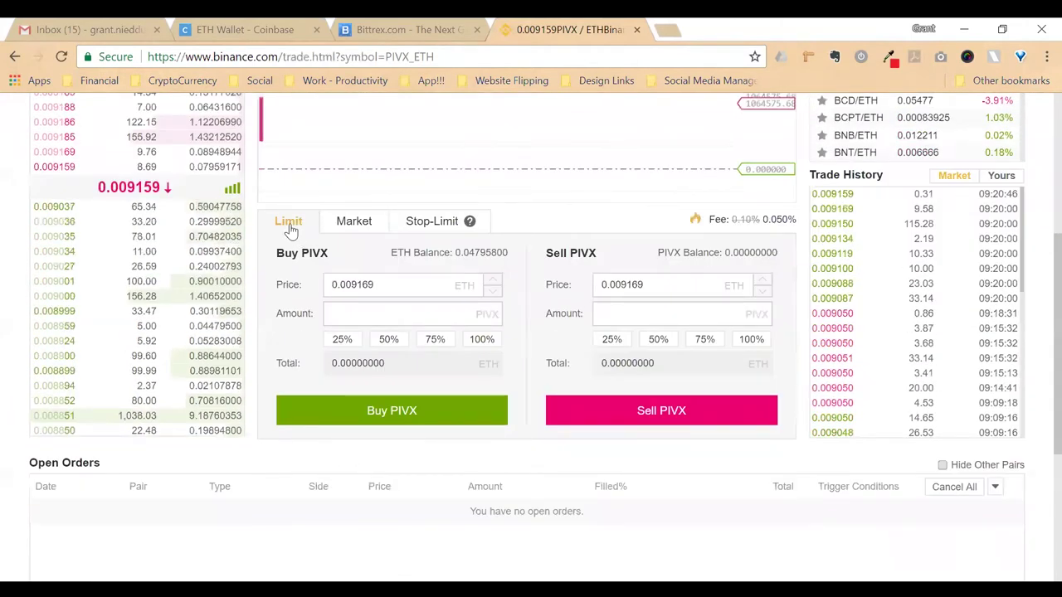
click(359, 231)
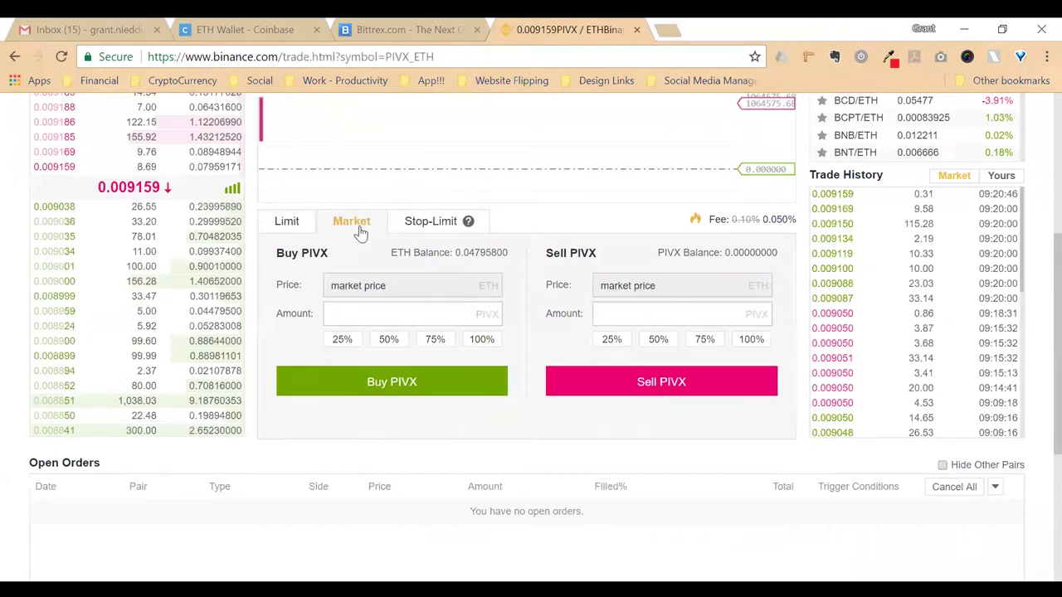
click(440, 225)
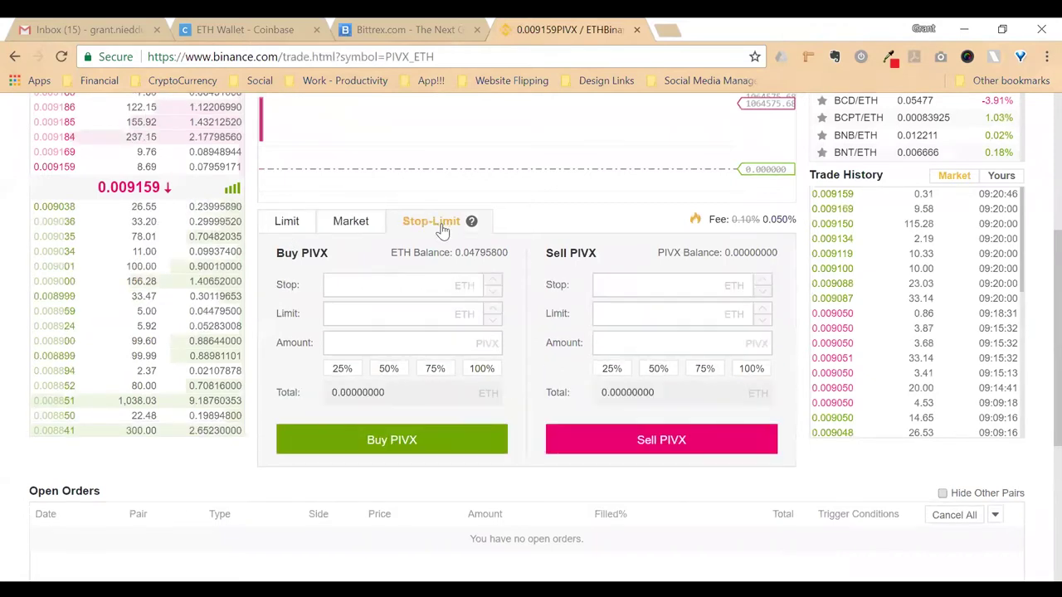
click(350, 225)
click(297, 229)
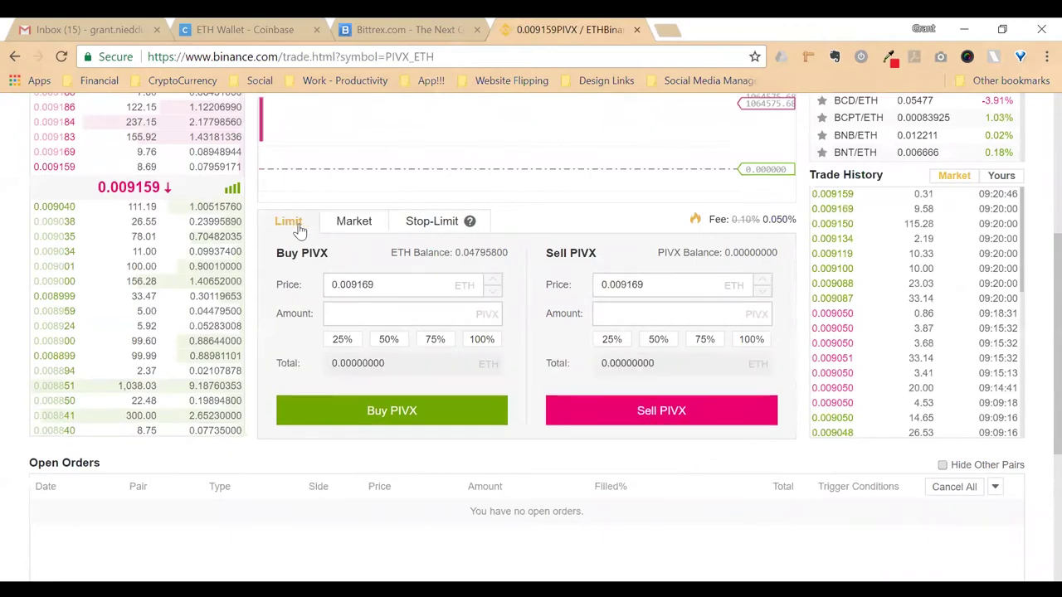
click(361, 230)
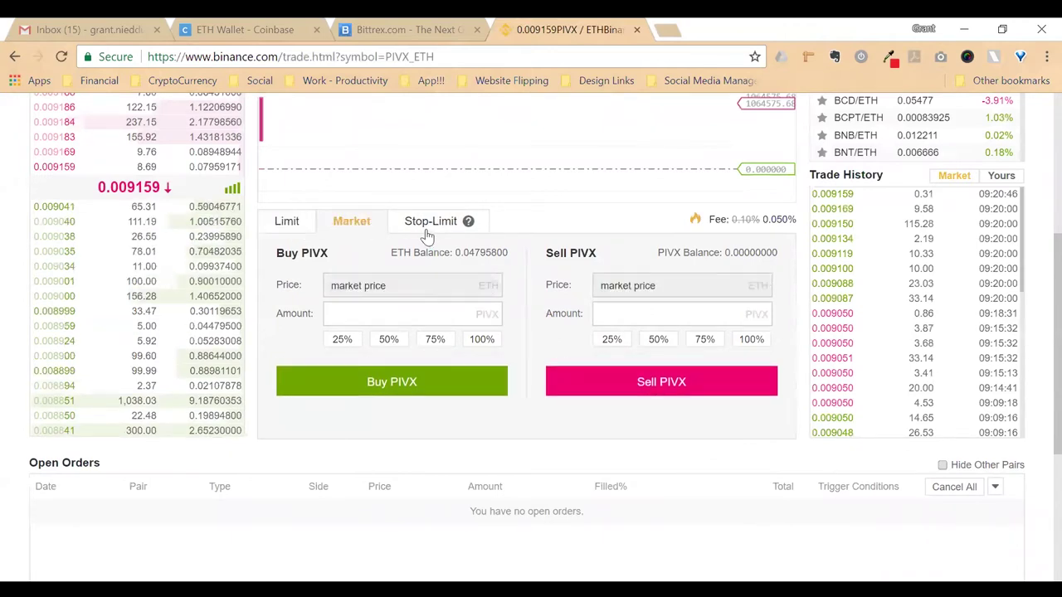
click(426, 234)
Filter the trade history to show only your own trades
scroll(803, 235, up, 1)
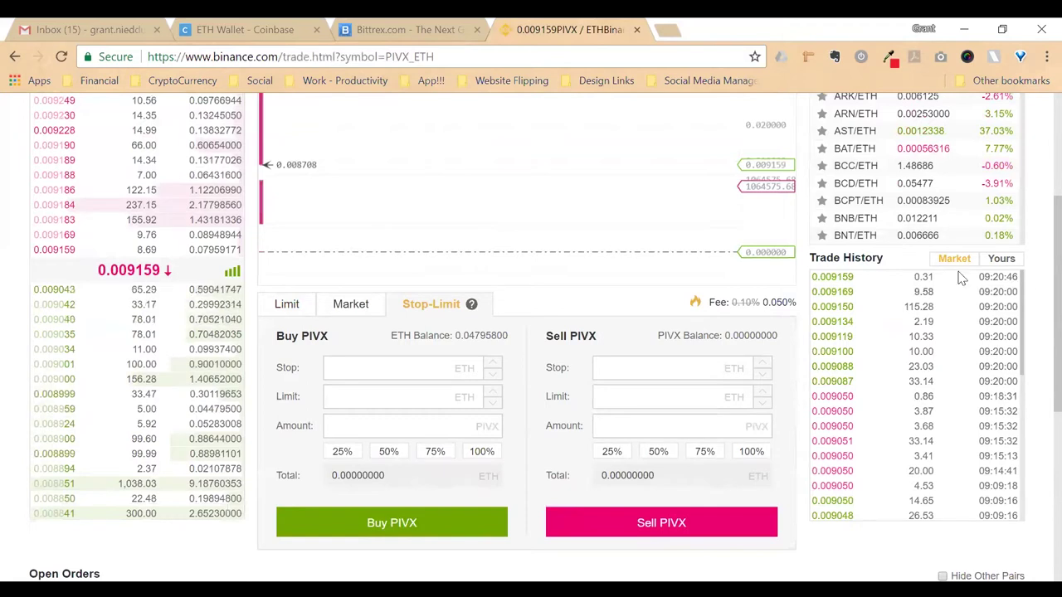
click(996, 261)
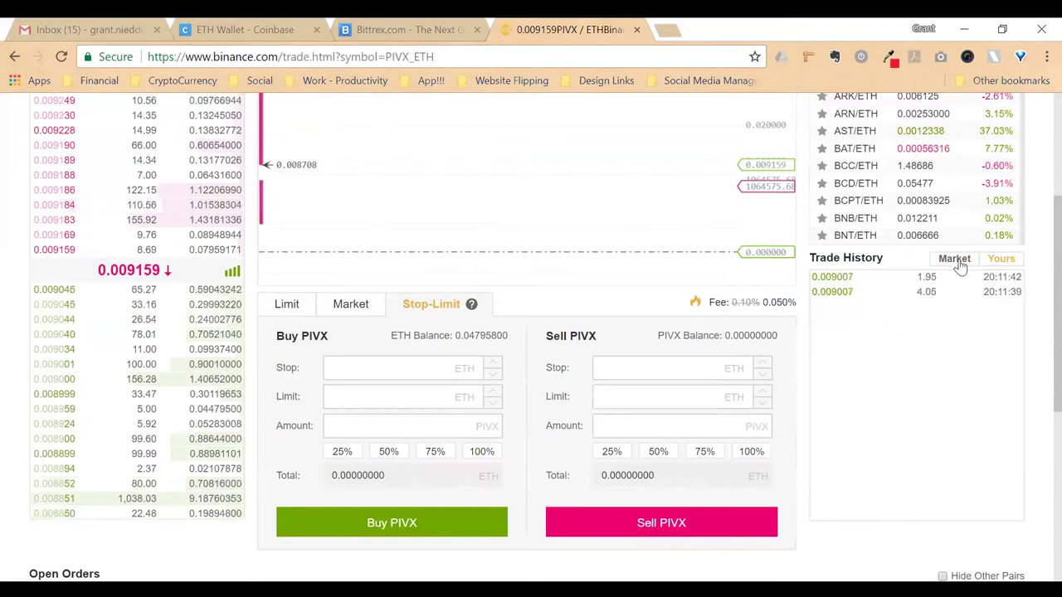
click(954, 261)
click(1002, 260)
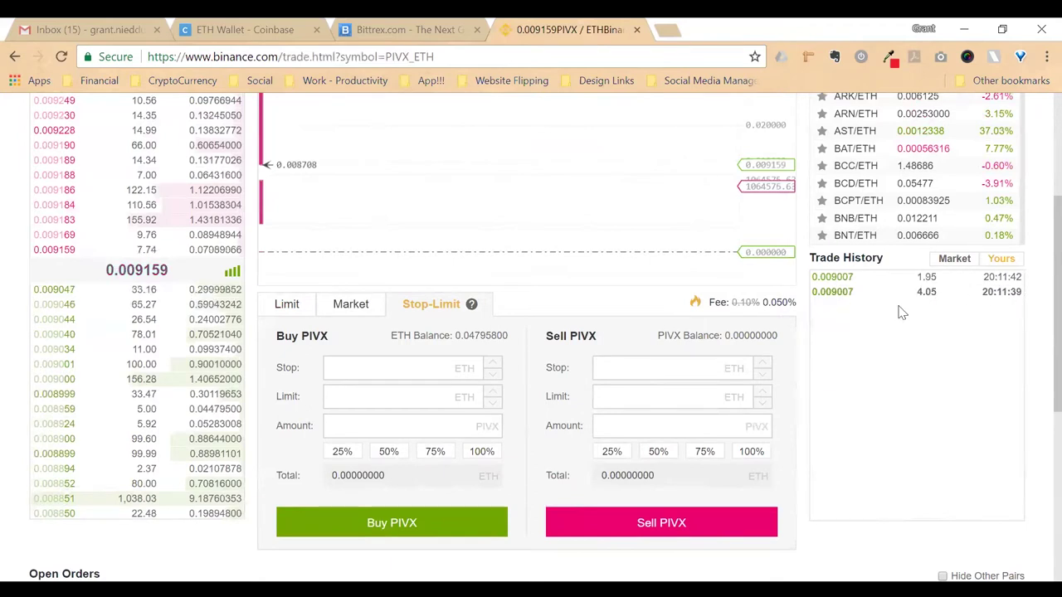
scroll(578, 271, up, 3)
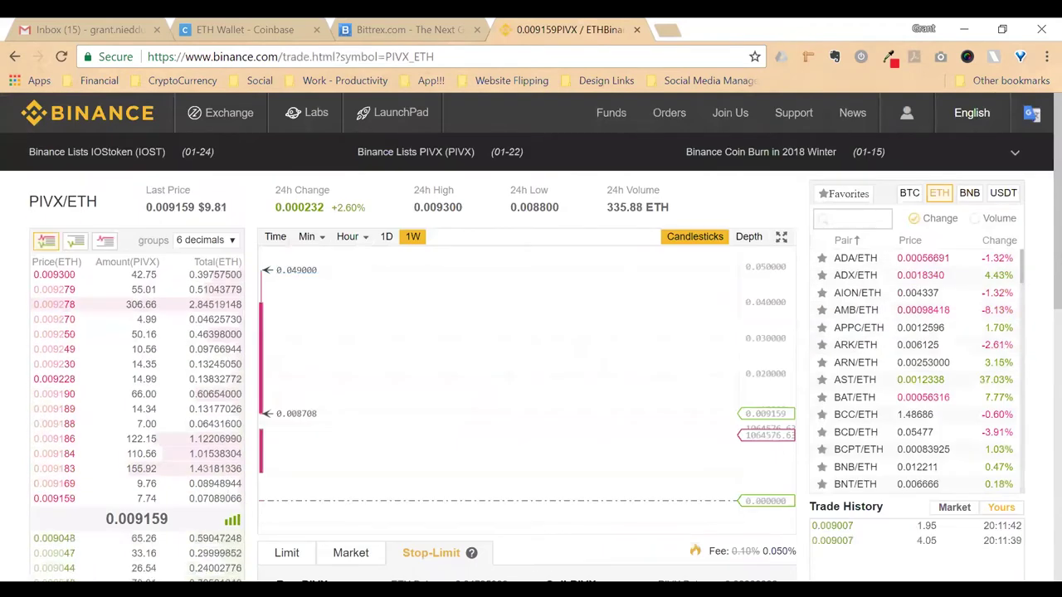
scroll(1011, 359, down, 1)
Browse the BTC, BNB and USDT pair lists, ending on the ETH markets
scroll(1011, 358, down, 4)
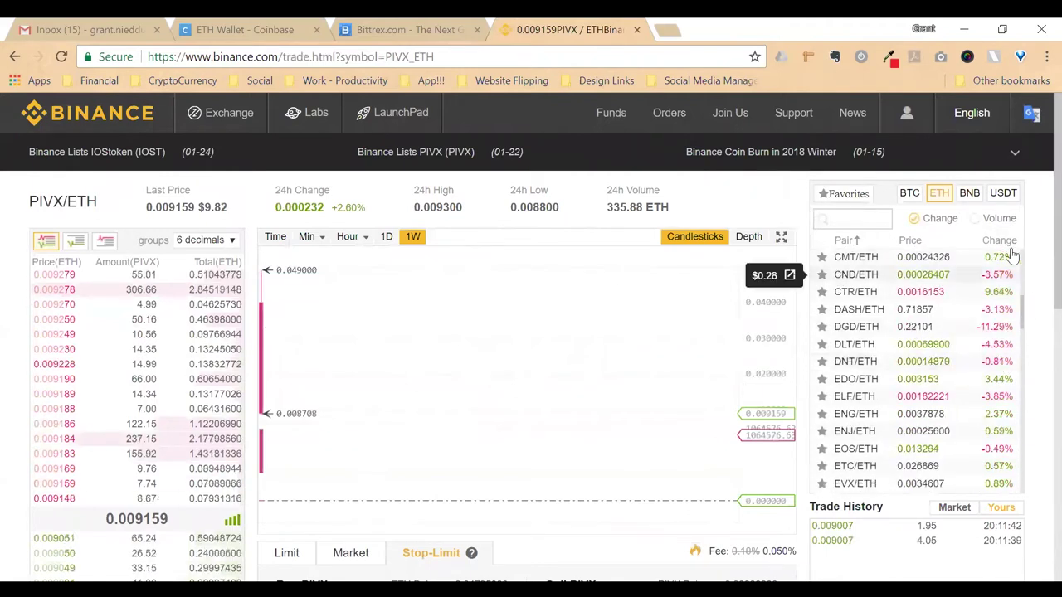
click(909, 196)
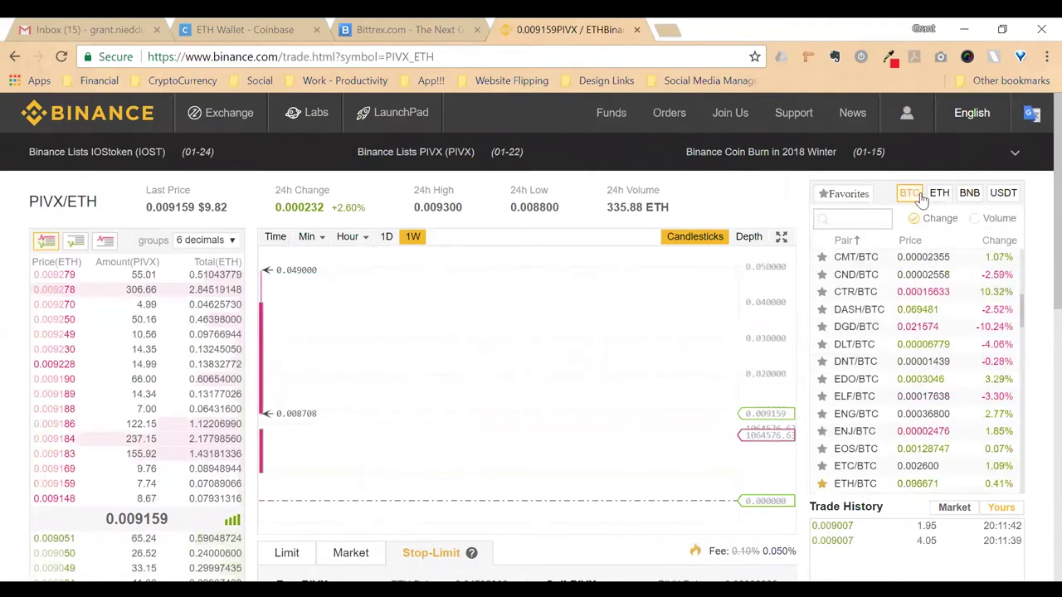
click(939, 194)
click(969, 194)
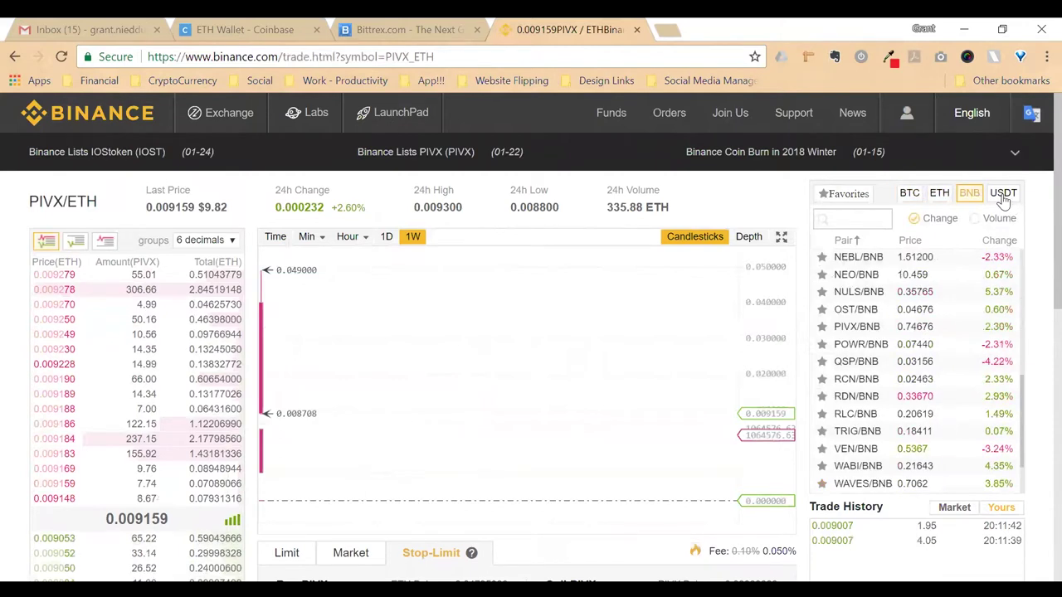
click(995, 195)
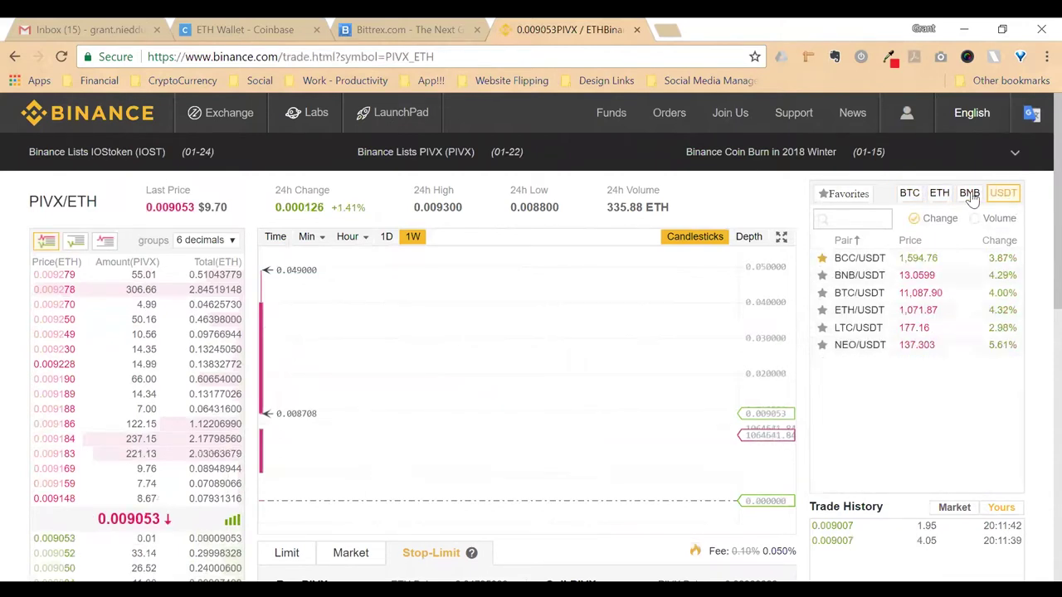
click(971, 196)
click(939, 196)
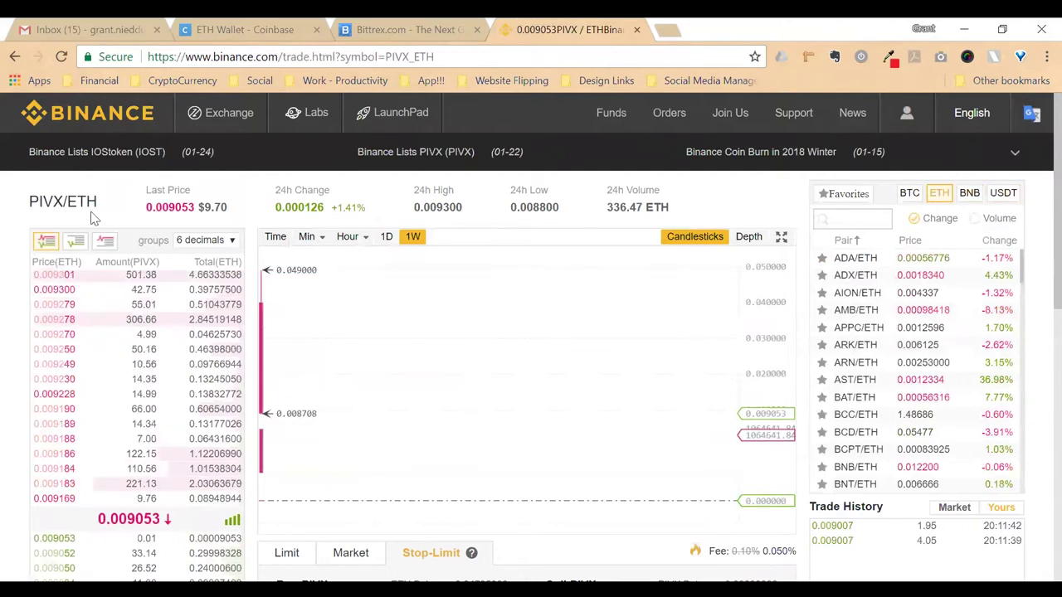
Scroll down to view the order forms, then back up to the PIVX/ETH chart
drag(101, 206, 39, 204)
click(26, 209)
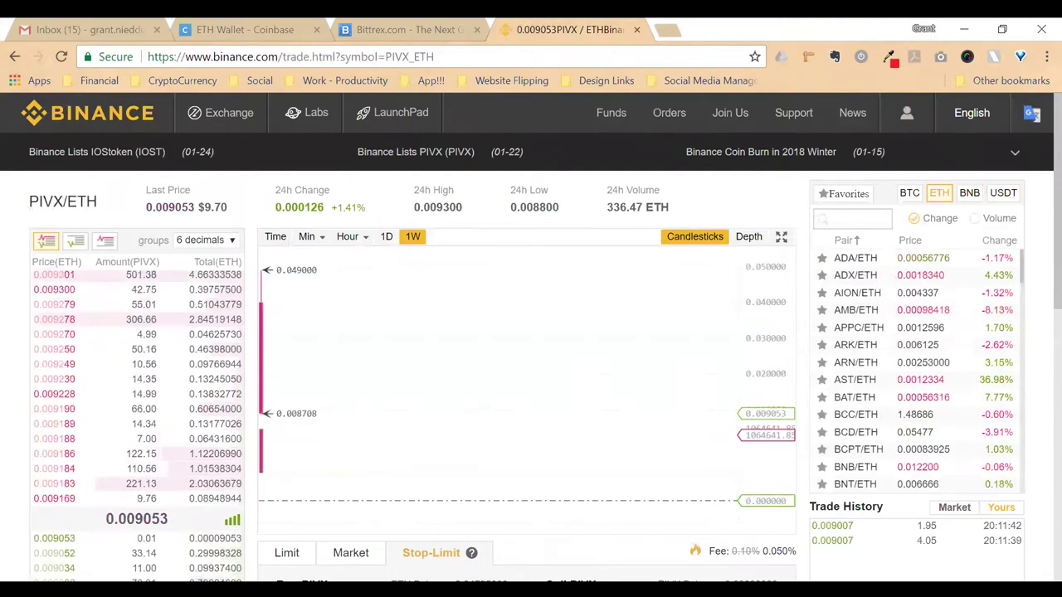
scroll(255, 238, down, 3)
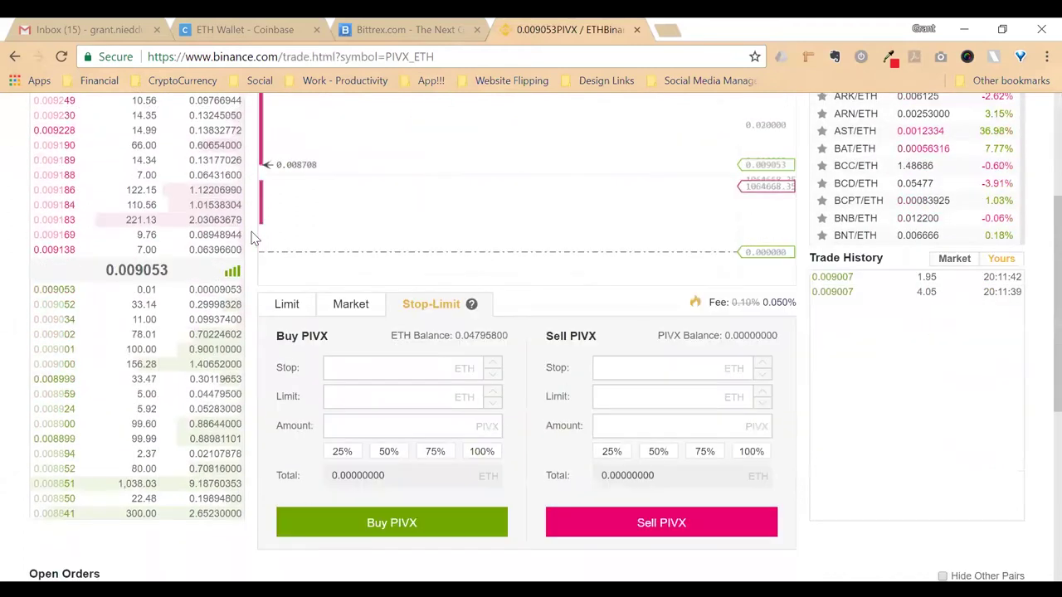
scroll(253, 240, down, 2)
drag(277, 168, 518, 319)
click(523, 320)
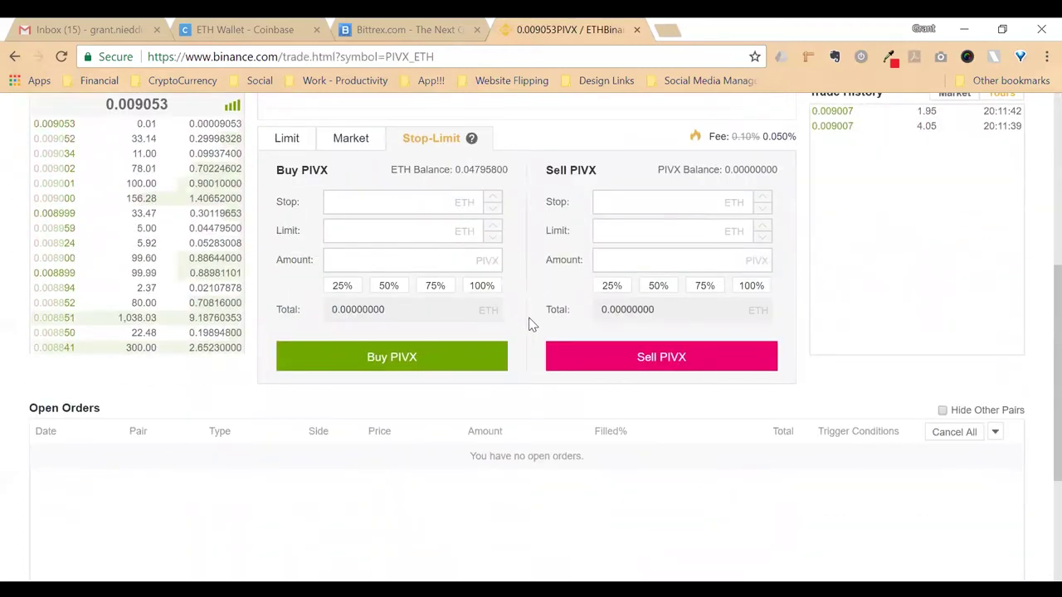
scroll(531, 324, up, 5)
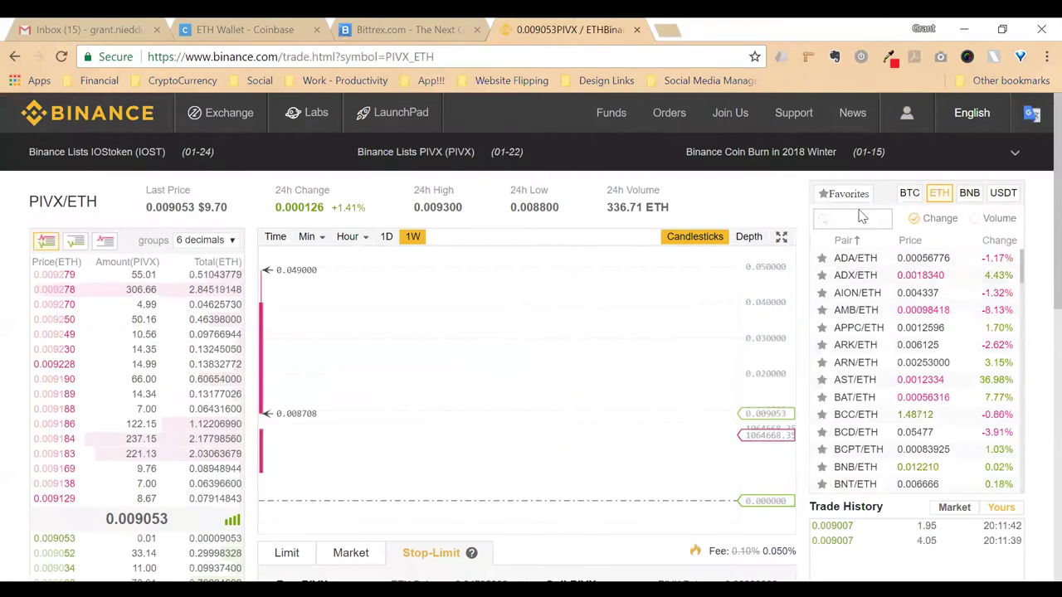
Search 'xrp', open the XRP/ETH market and view recent market trades
click(861, 217)
text(xrp)
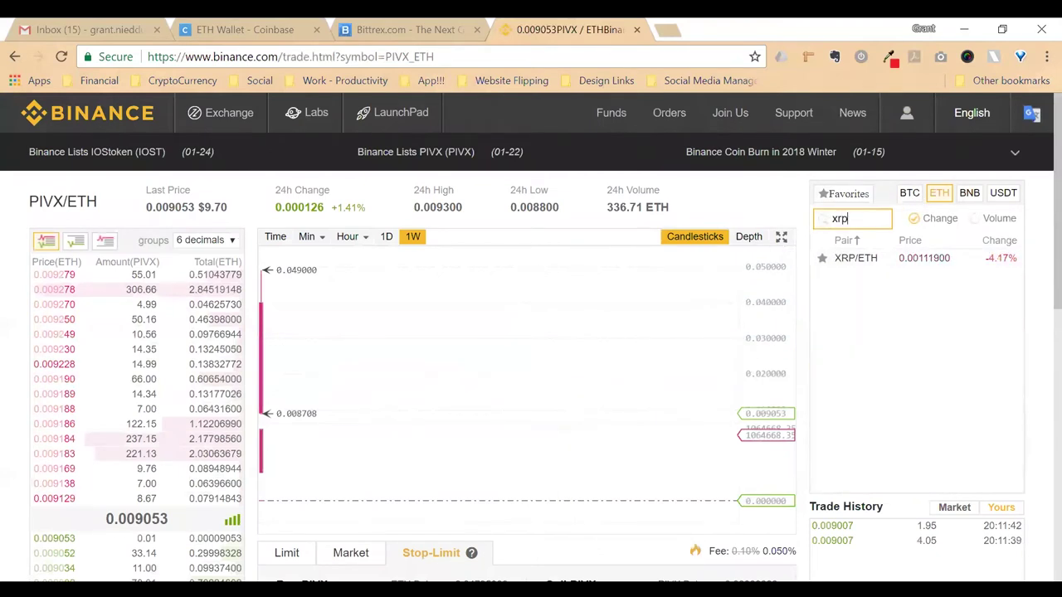
click(854, 259)
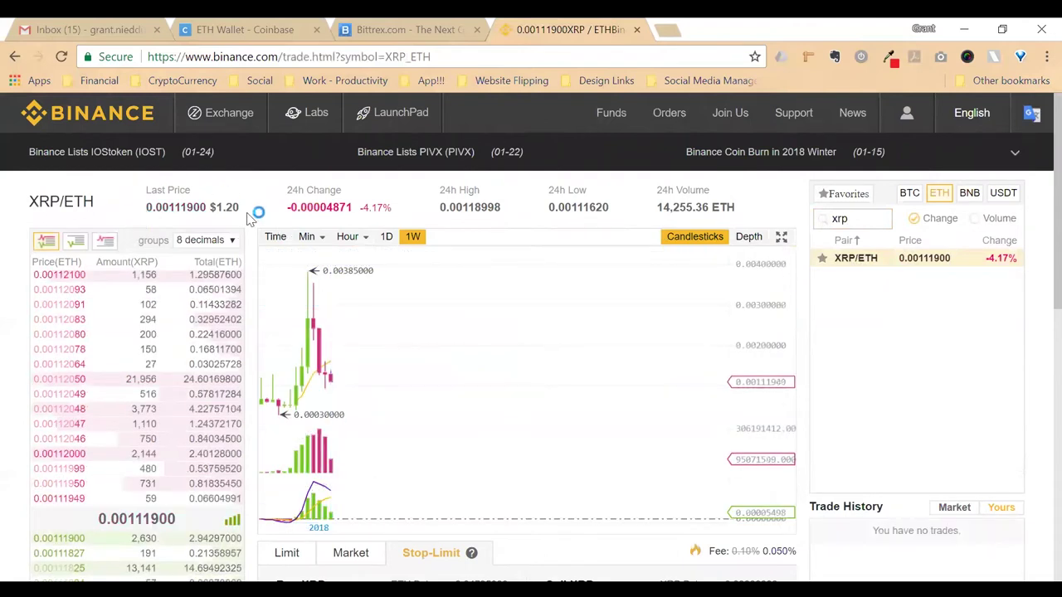
scroll(304, 255, down, 1)
scroll(304, 256, down, 3)
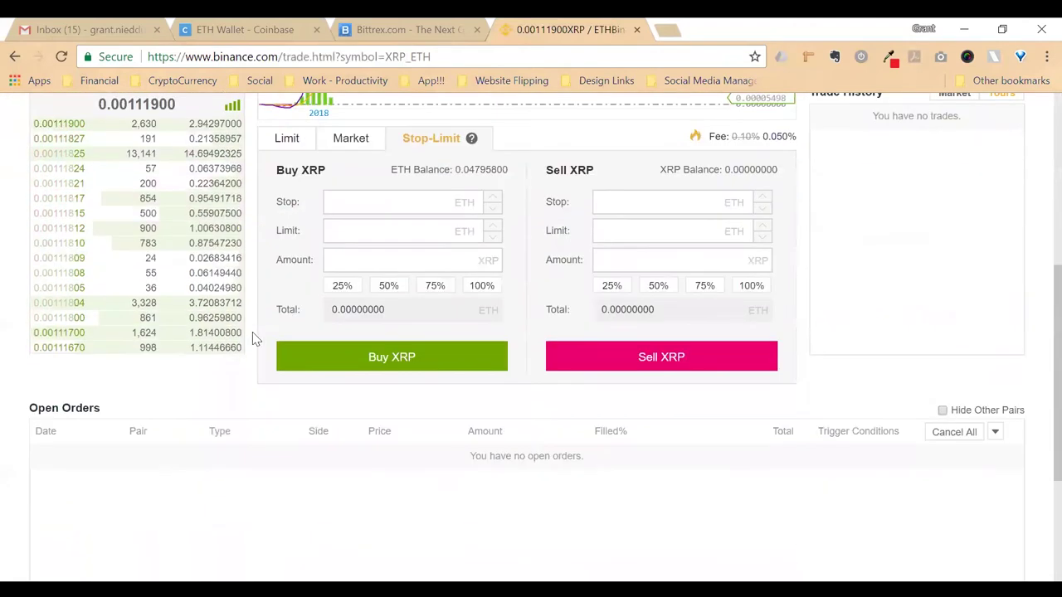
scroll(156, 184, up, 4)
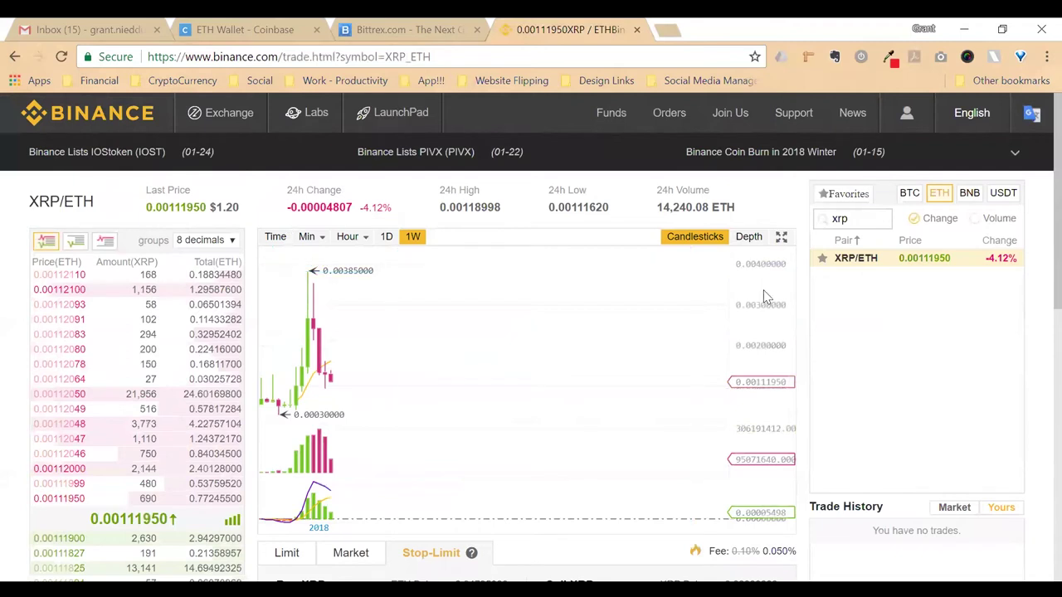
scroll(813, 336, down, 4)
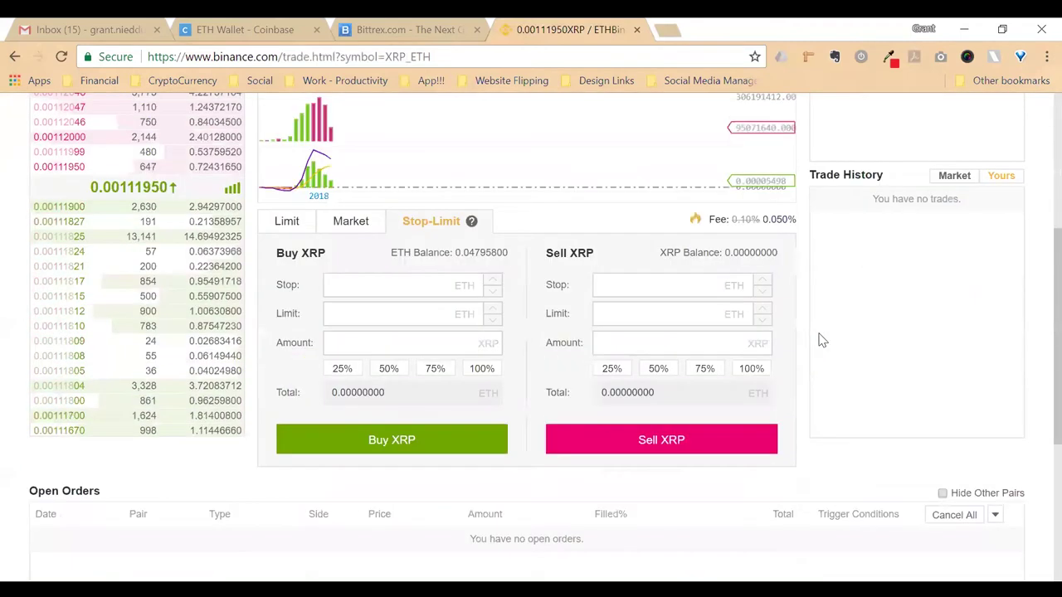
click(959, 177)
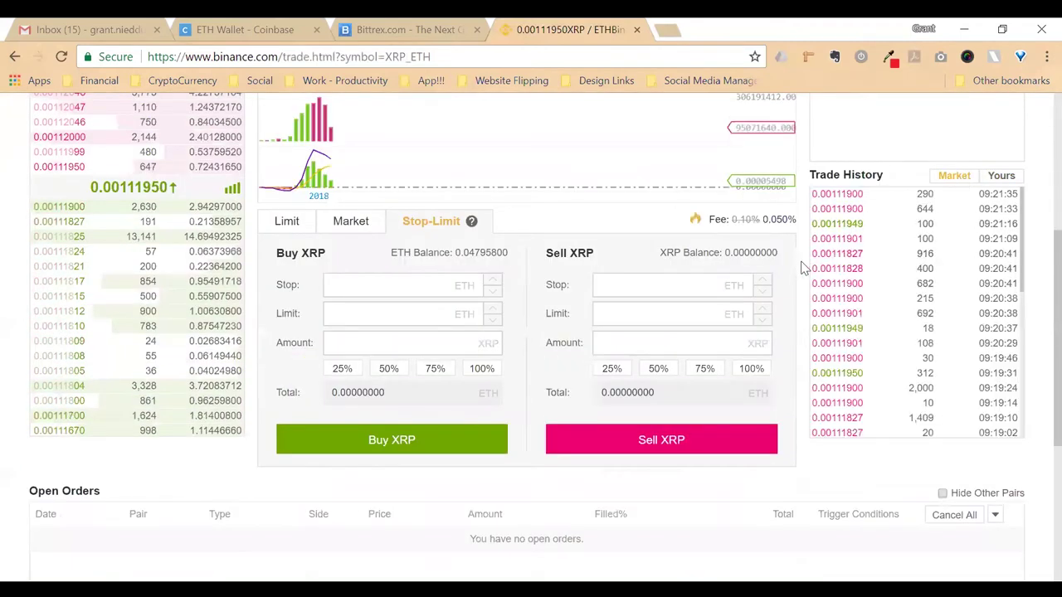
scroll(803, 273, up, 1)
scroll(803, 274, down, 1)
Compare the order types, settling on the Market order form
click(283, 226)
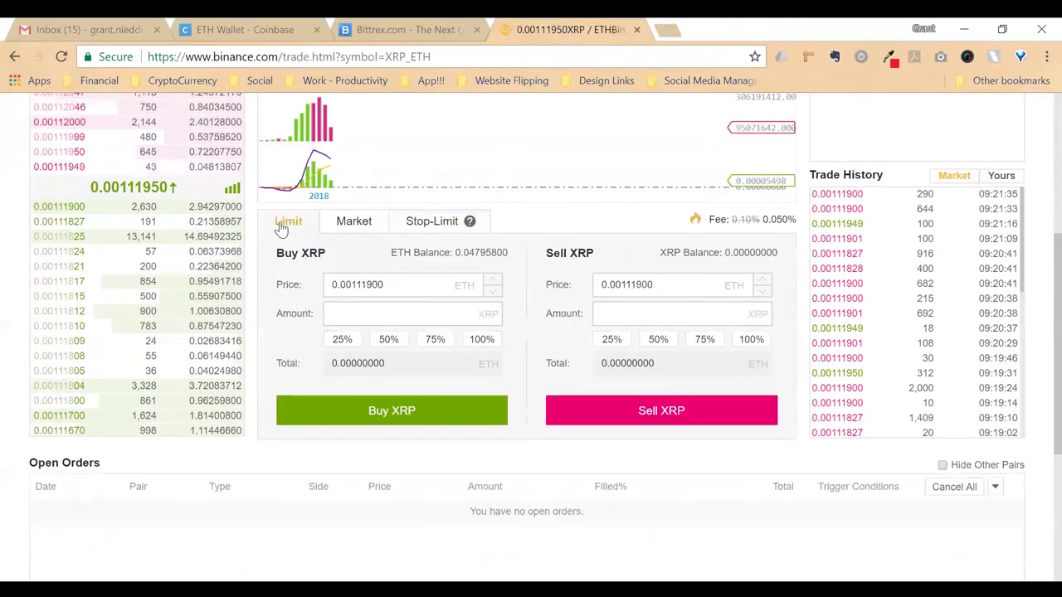
click(357, 222)
click(427, 229)
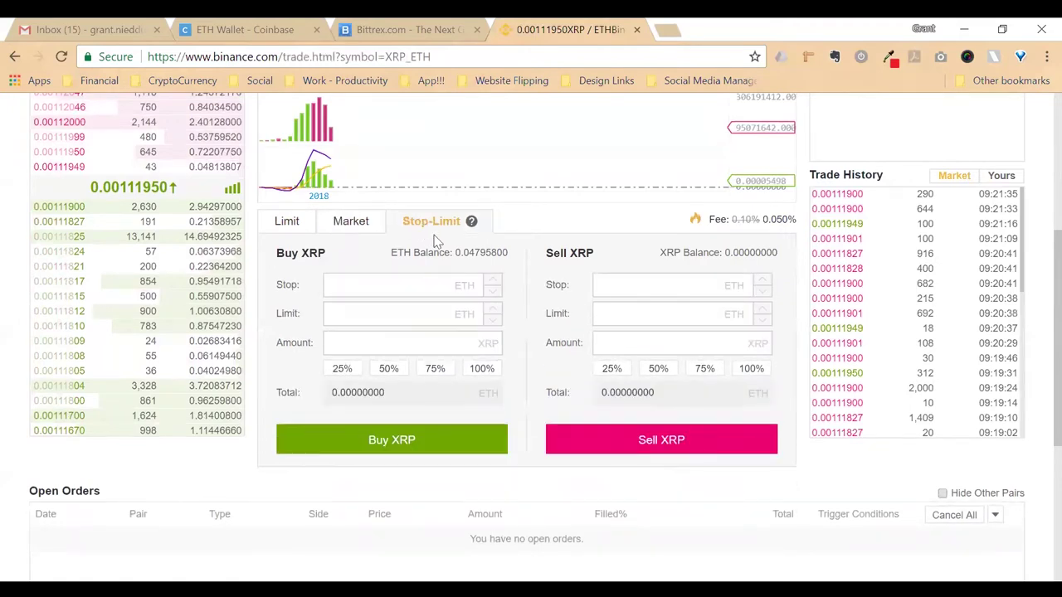
click(340, 225)
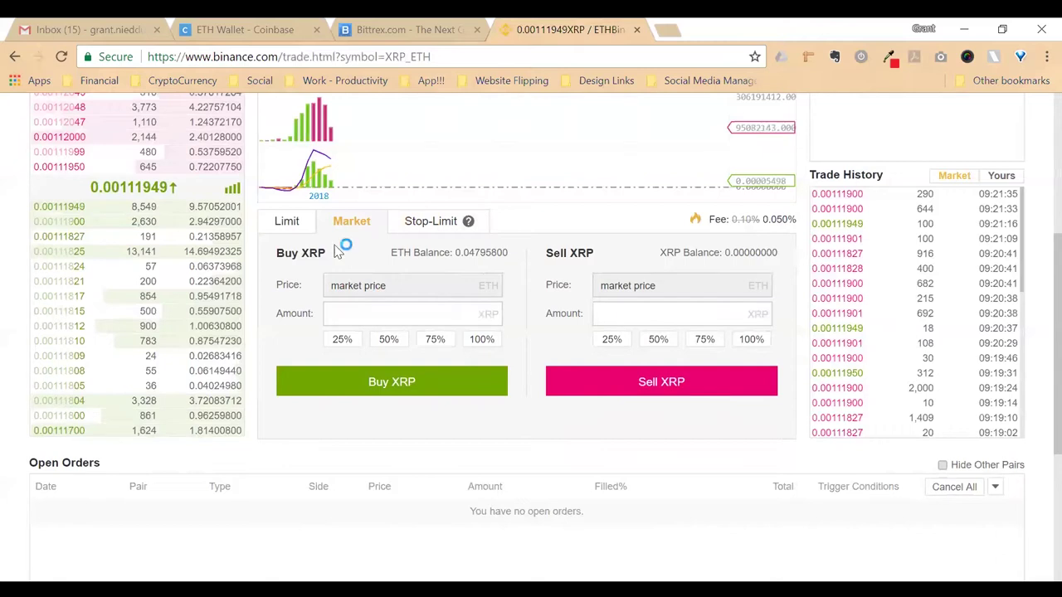
click(287, 223)
click(357, 221)
Enter 10 XRP as the amount and place the market buy
click(342, 316)
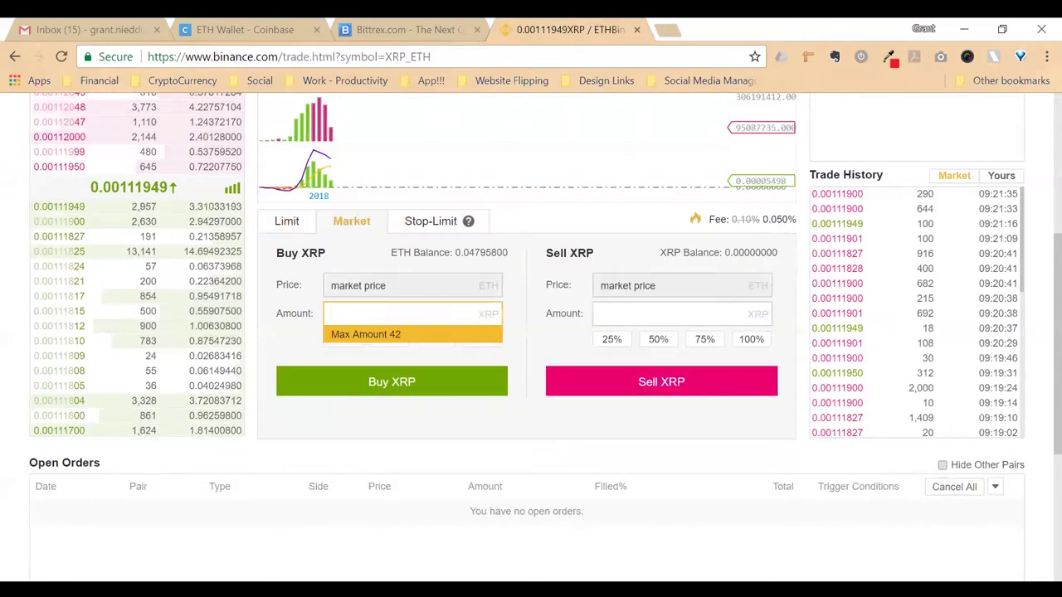
drag(413, 343, 369, 347)
click(286, 344)
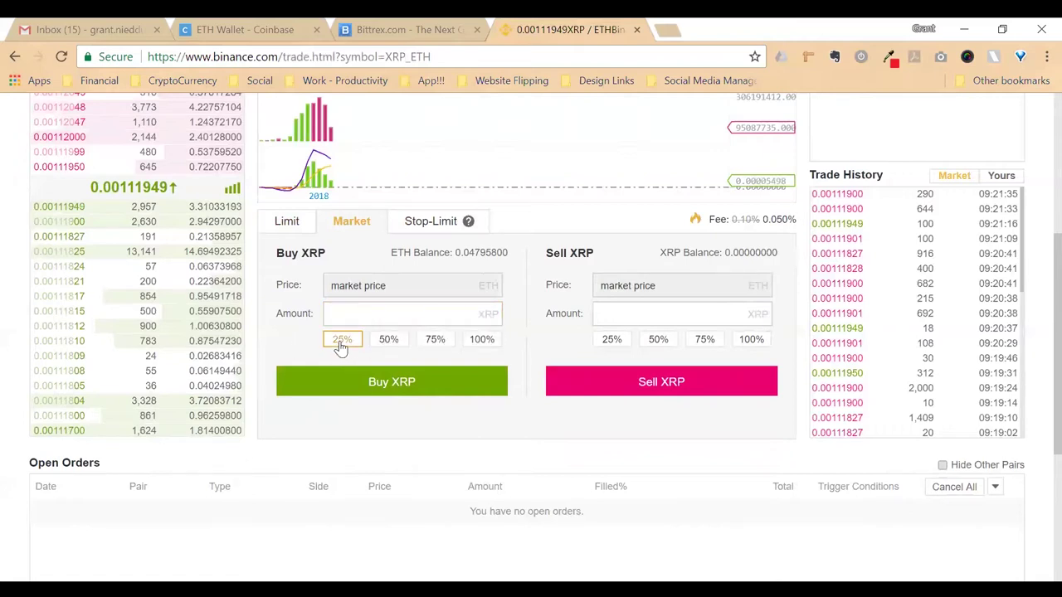
click(341, 342)
click(294, 347)
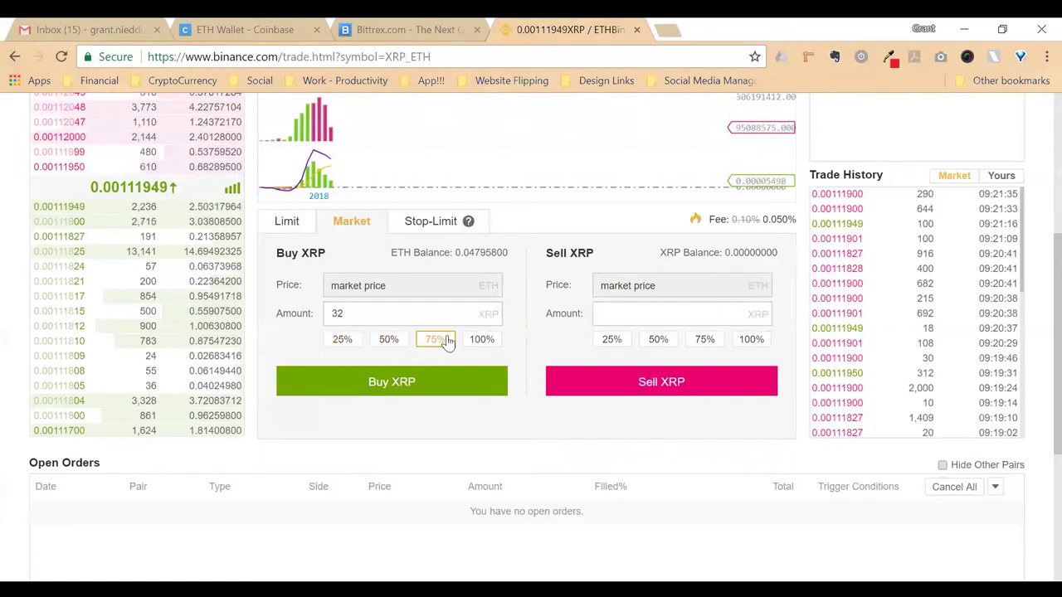
click(483, 340)
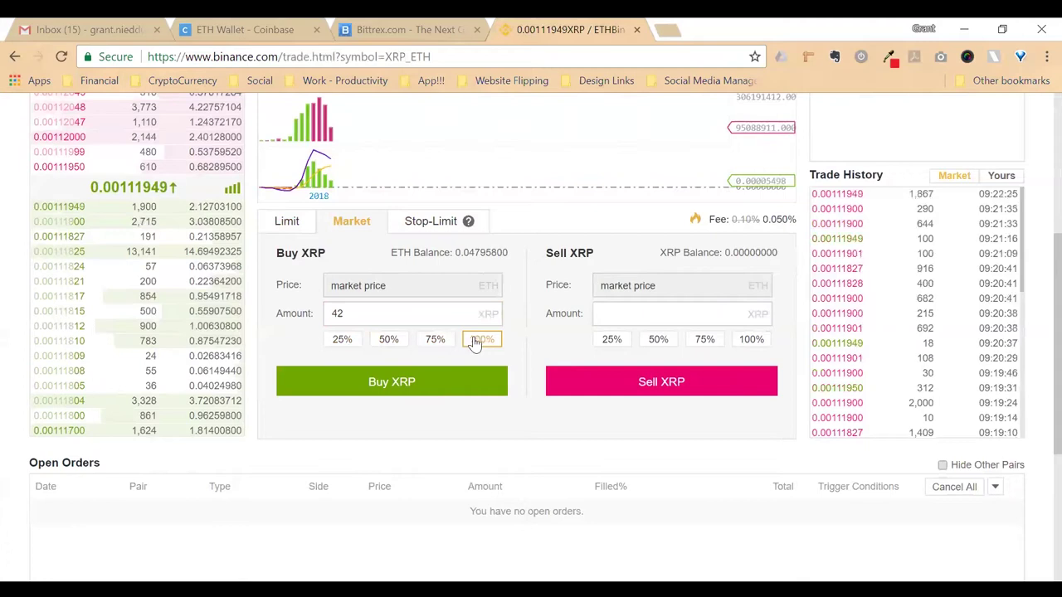
click(375, 316)
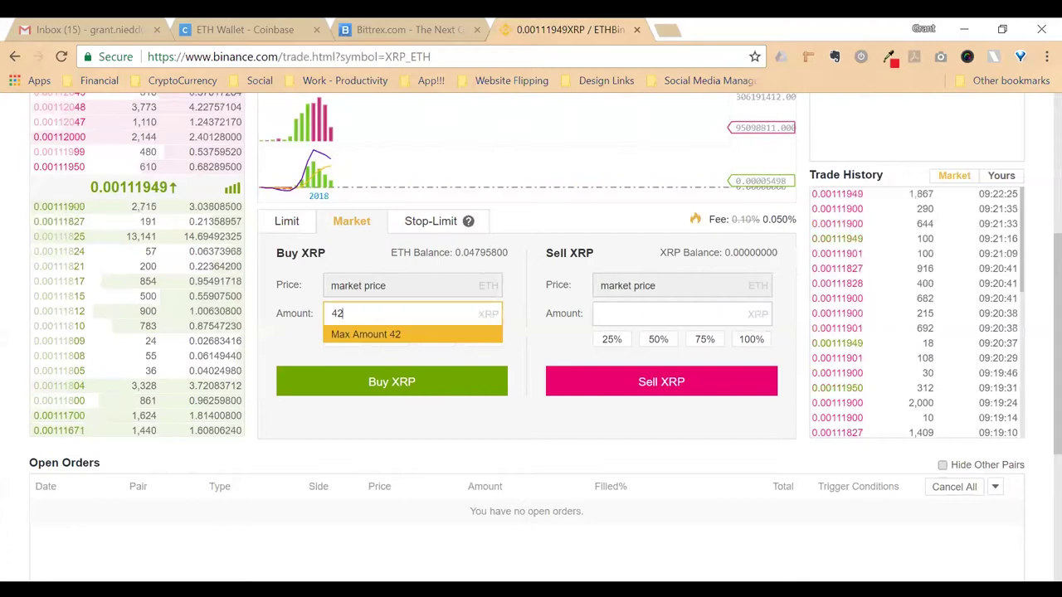
click(308, 335)
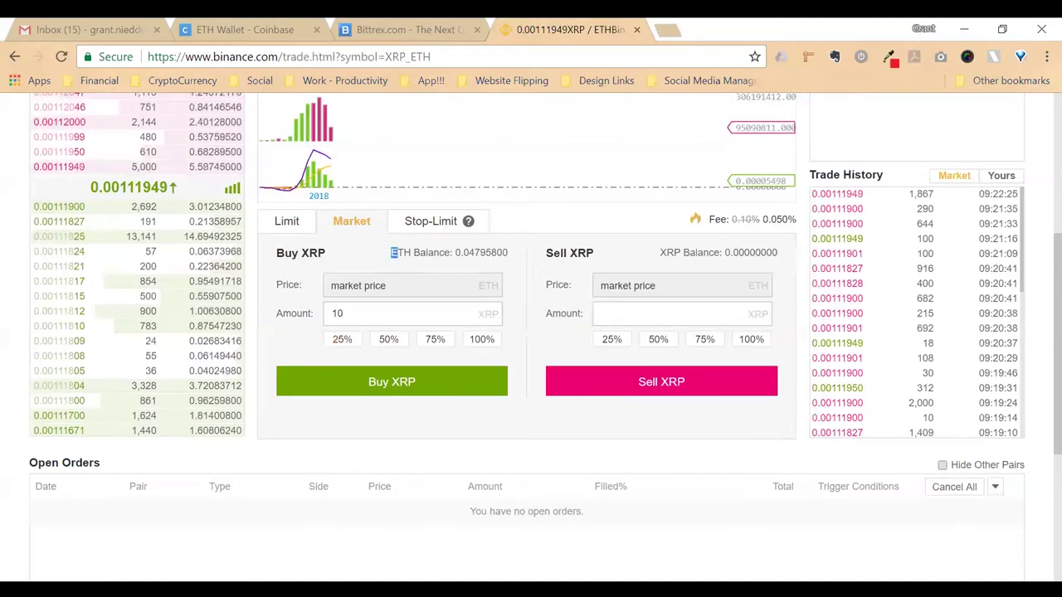
drag(391, 252, 509, 256)
drag(391, 252, 413, 253)
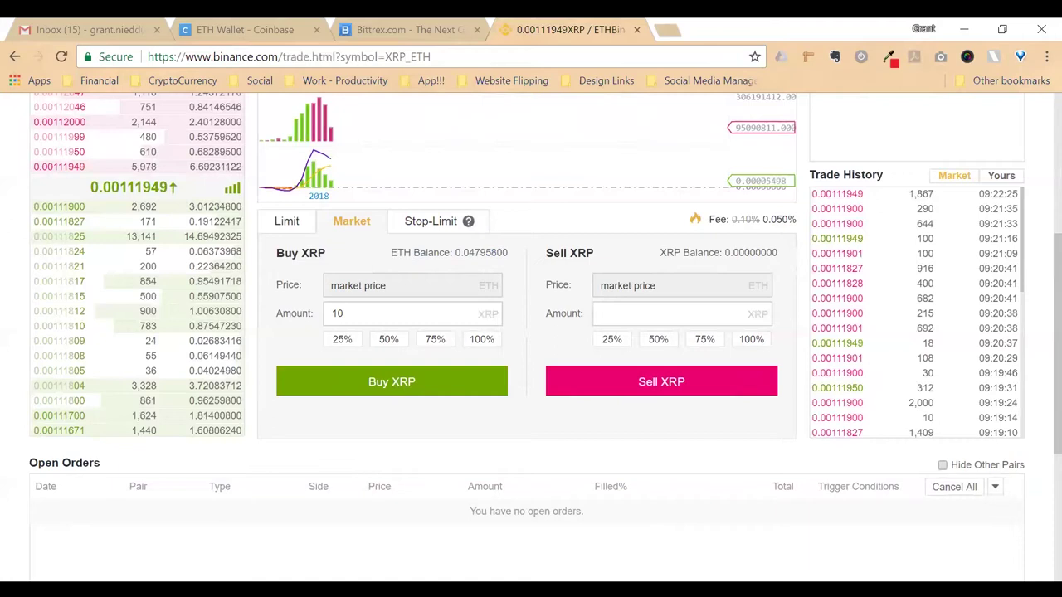
click(383, 383)
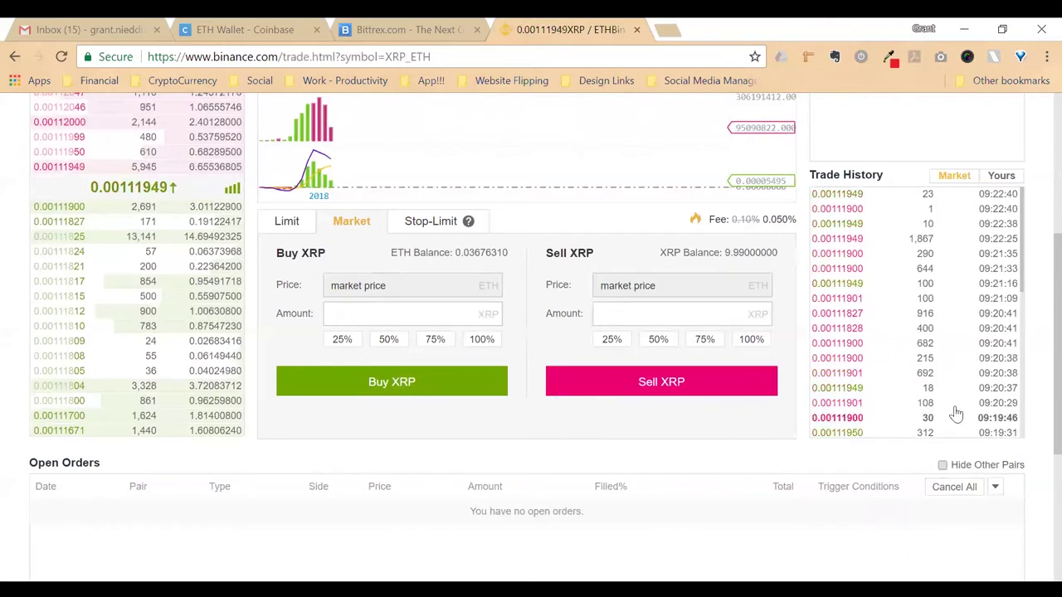
Confirm the 10 XRP buy under Yours in Trade History and check open orders
scroll(1039, 180, up, 4)
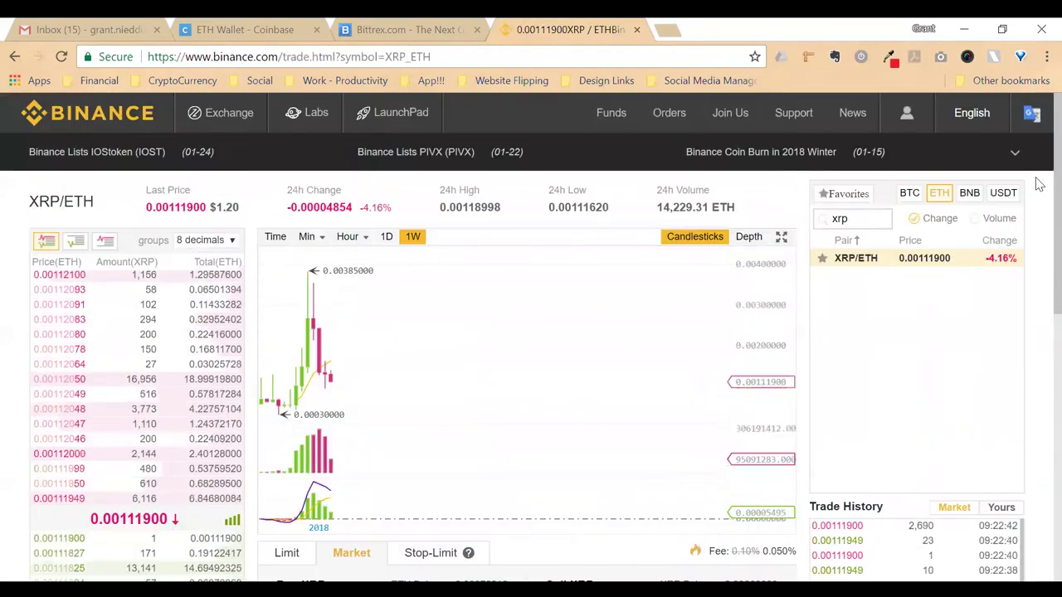
scroll(1039, 195, down, 3)
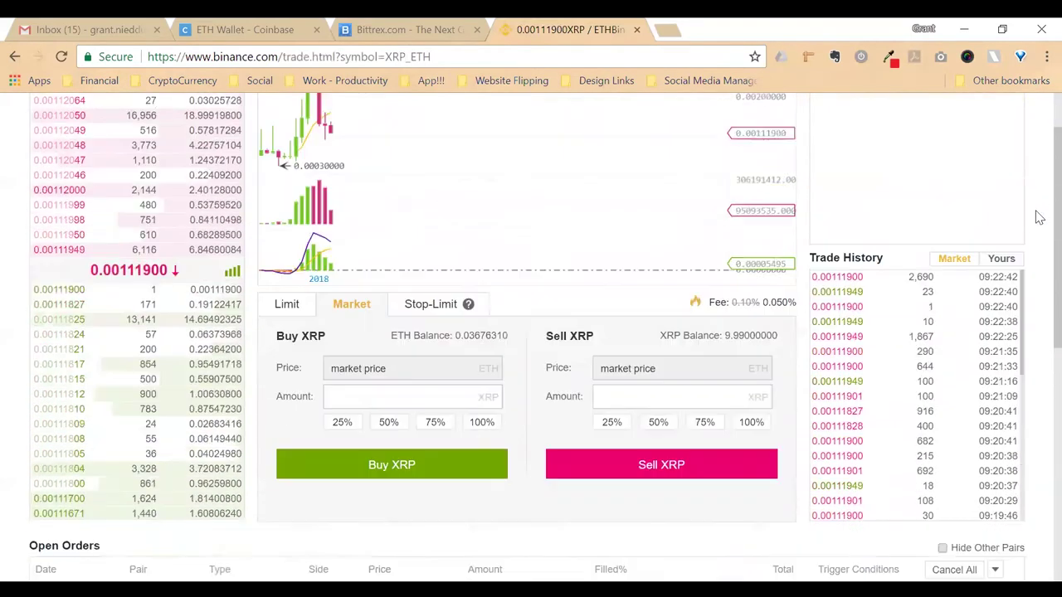
click(1001, 258)
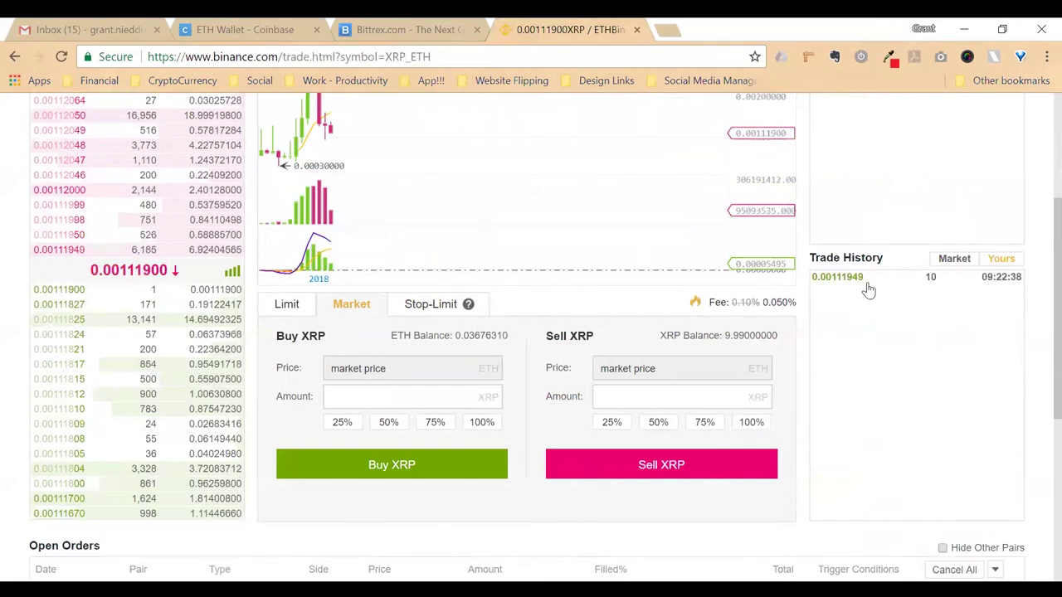
scroll(1035, 241, up, 3)
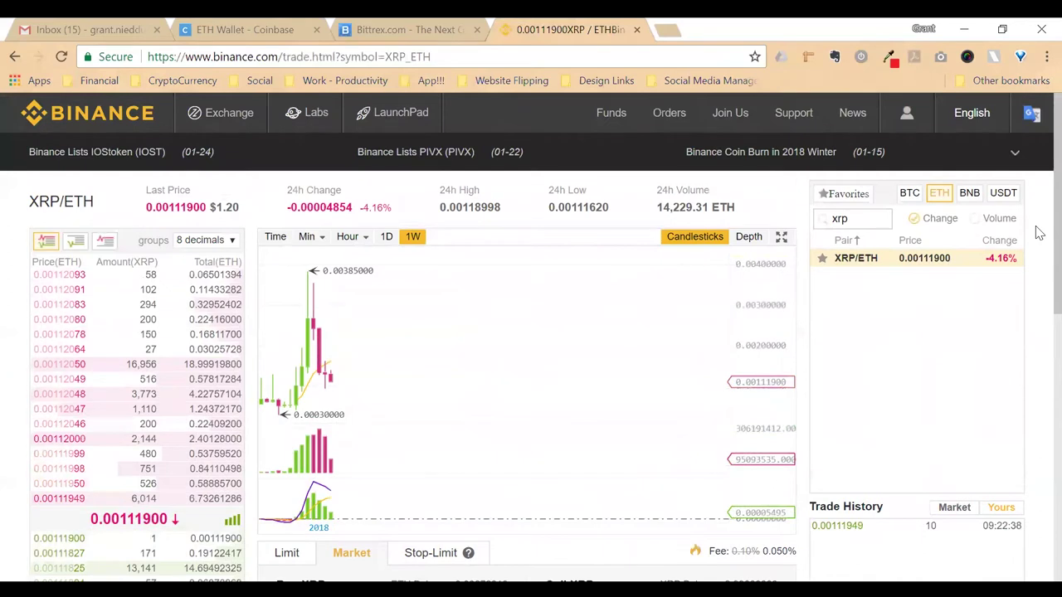
mouse_move(661, 126)
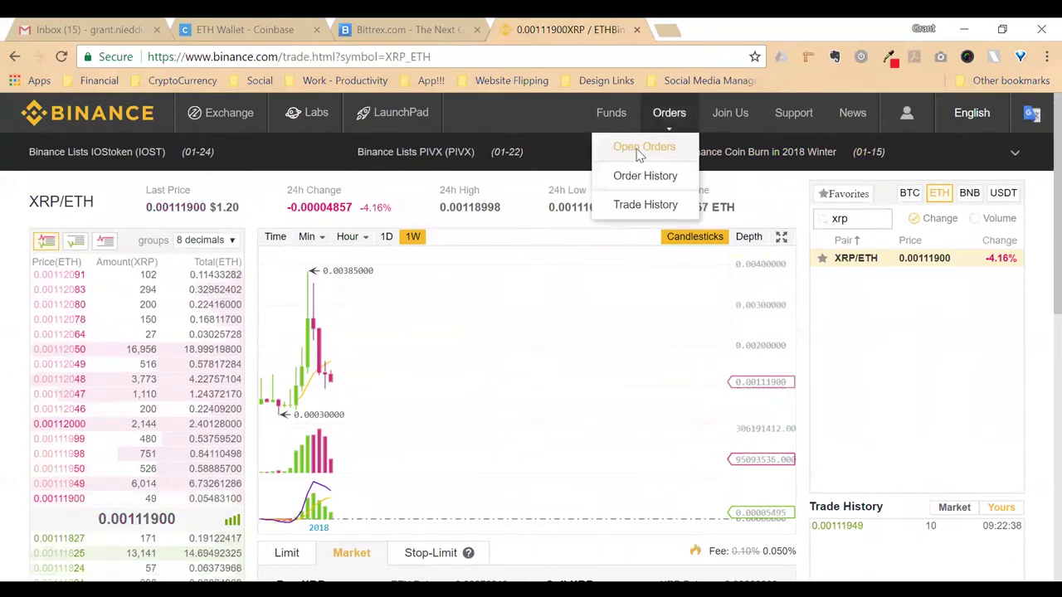
click(639, 153)
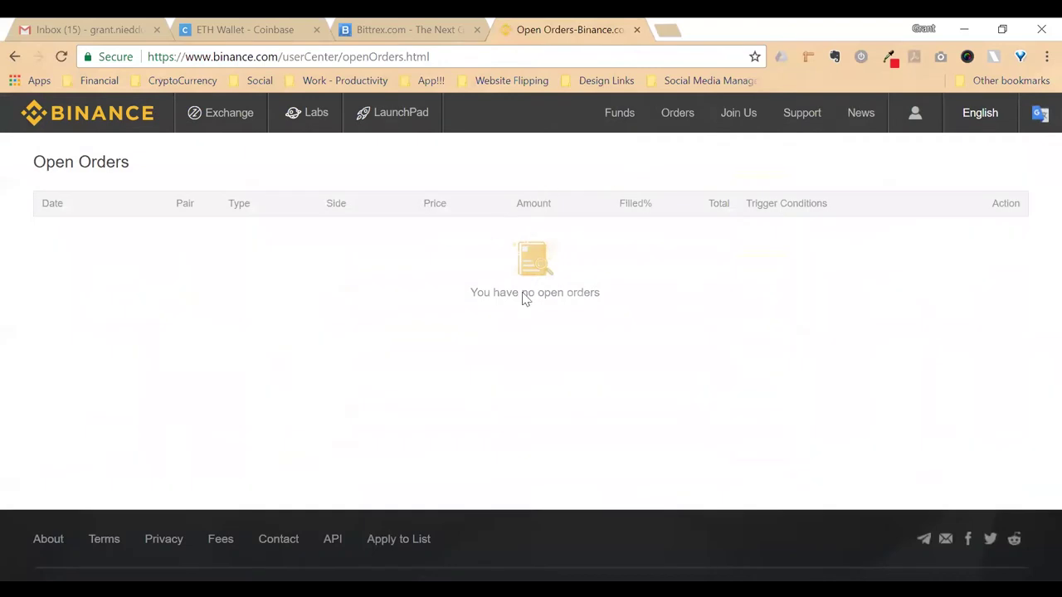
Review the filled 10 XRP market buy in the order list
mouse_move(672, 117)
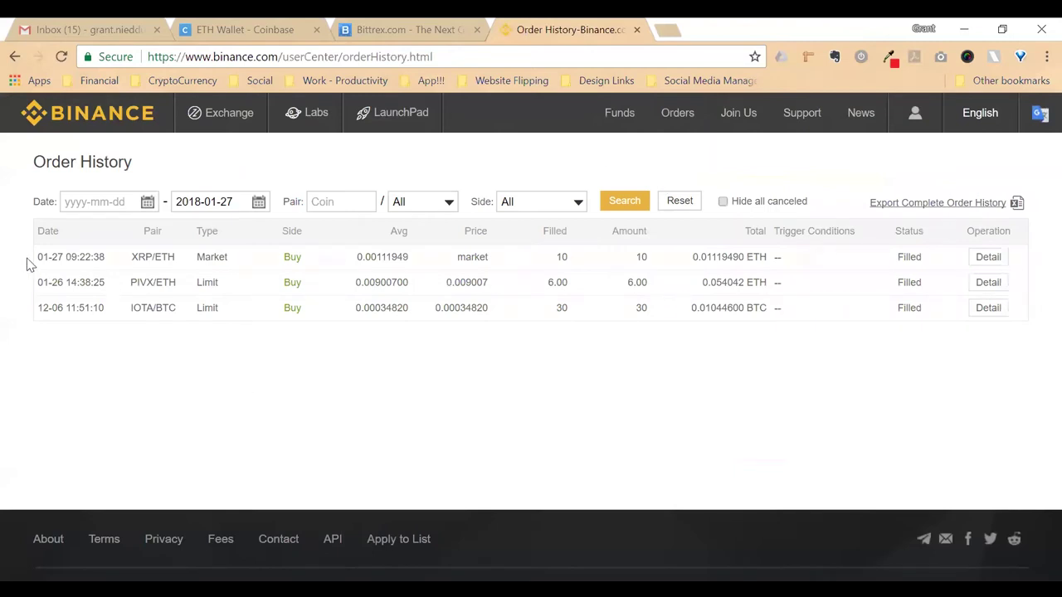
drag(26, 263, 277, 260)
click(314, 352)
click(556, 391)
Check the 9.99 XRP total on the balances page
mouse_move(603, 131)
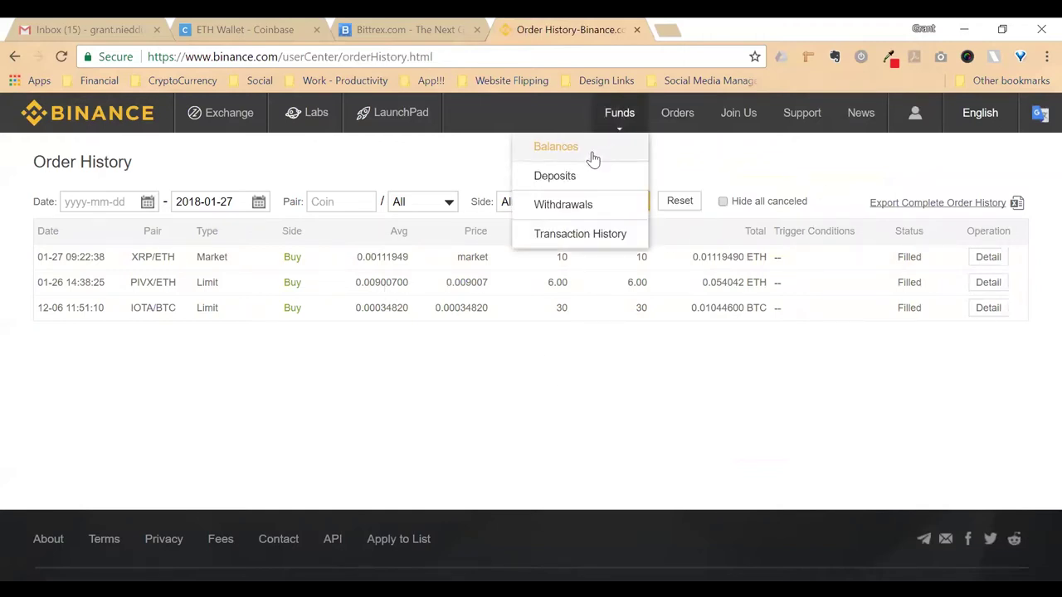
click(562, 153)
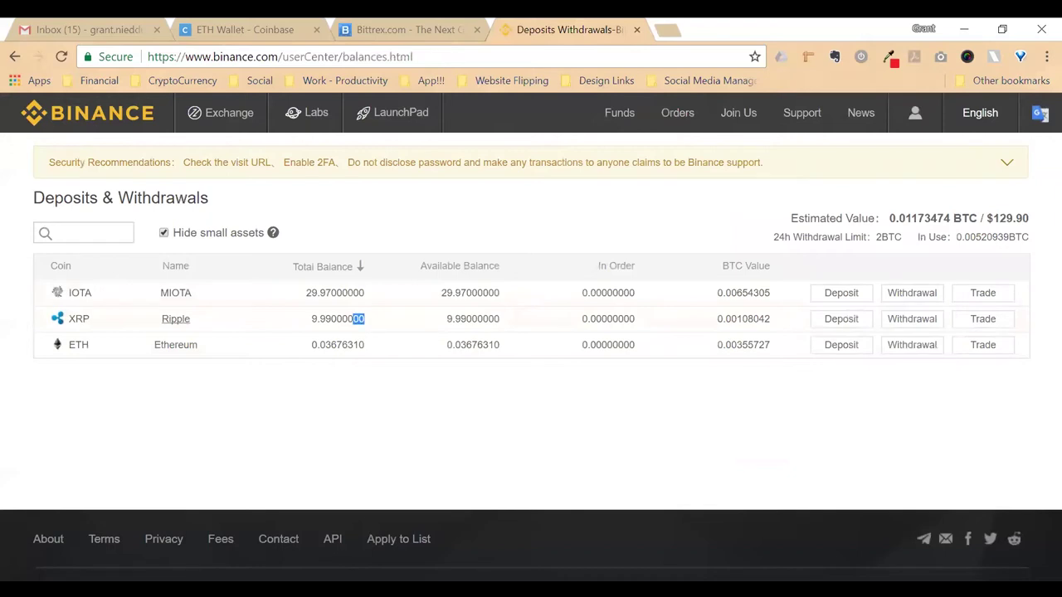
drag(352, 322, 307, 325)
click(303, 404)
click(339, 386)
View the trade history, then return to the balances page
mouse_move(680, 119)
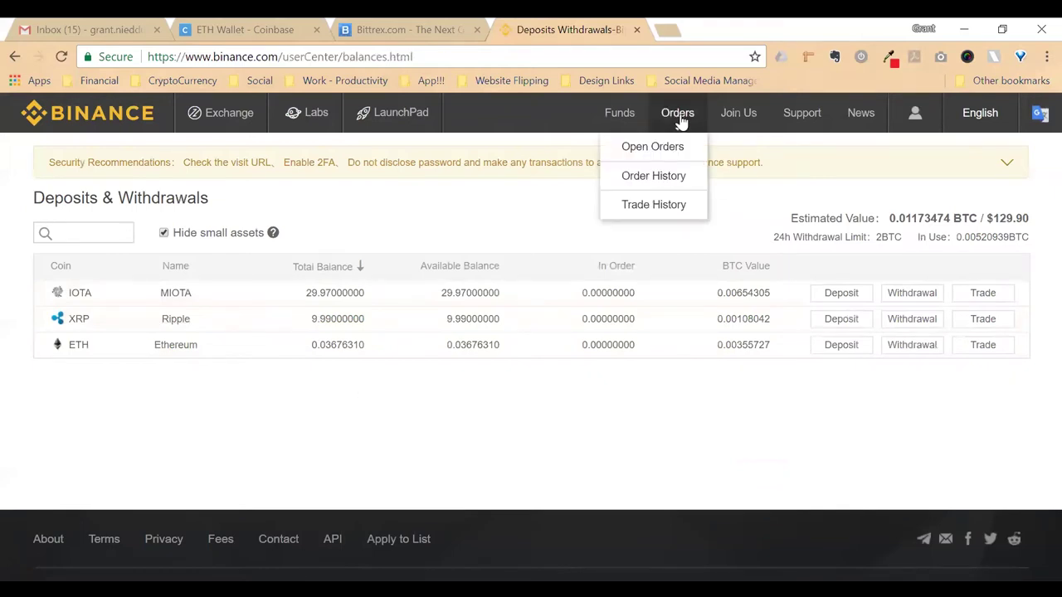
click(653, 208)
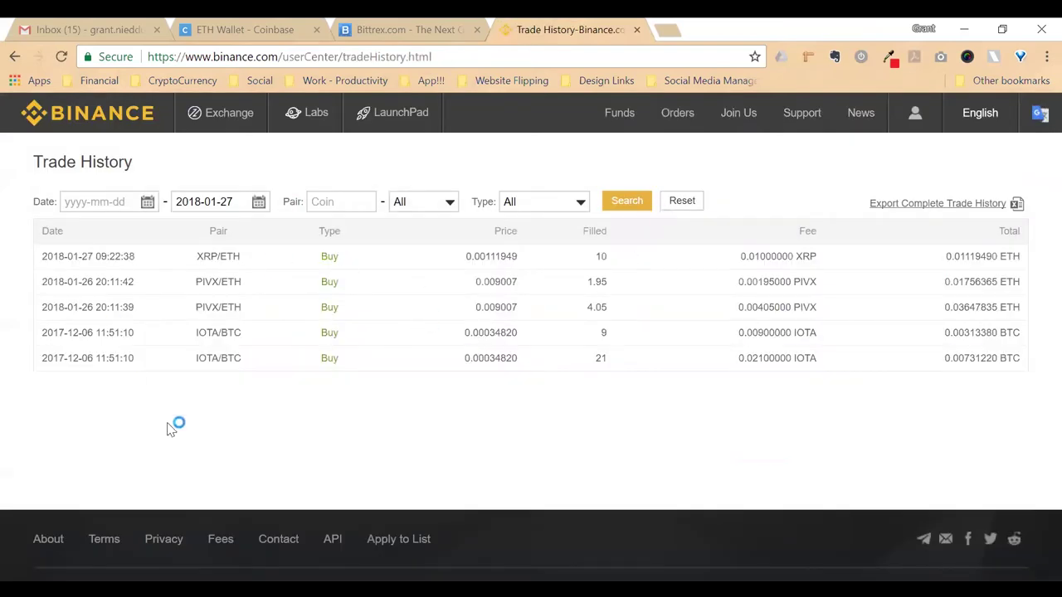
mouse_move(604, 122)
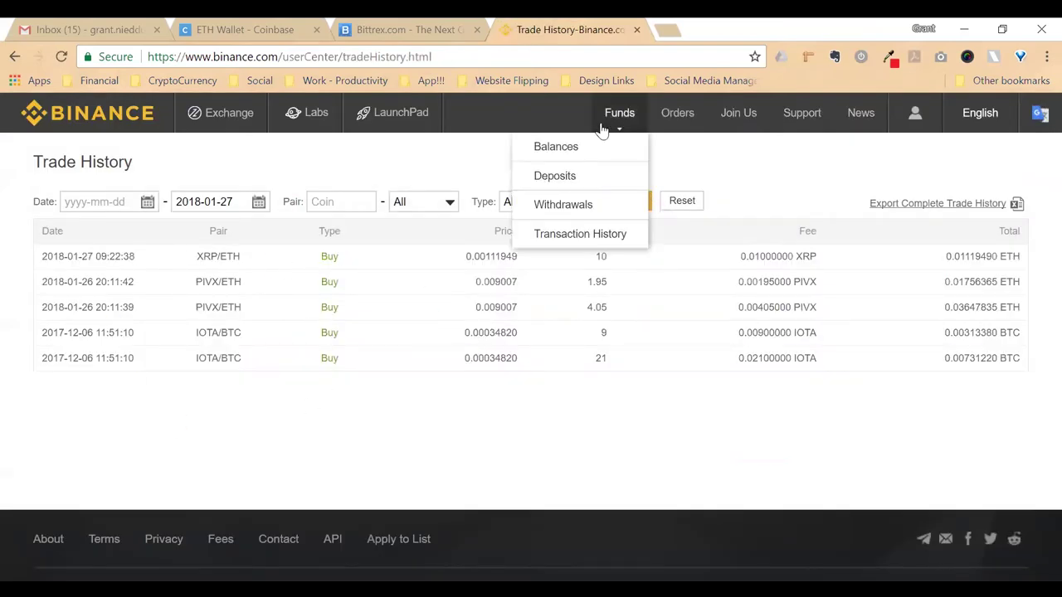
click(563, 150)
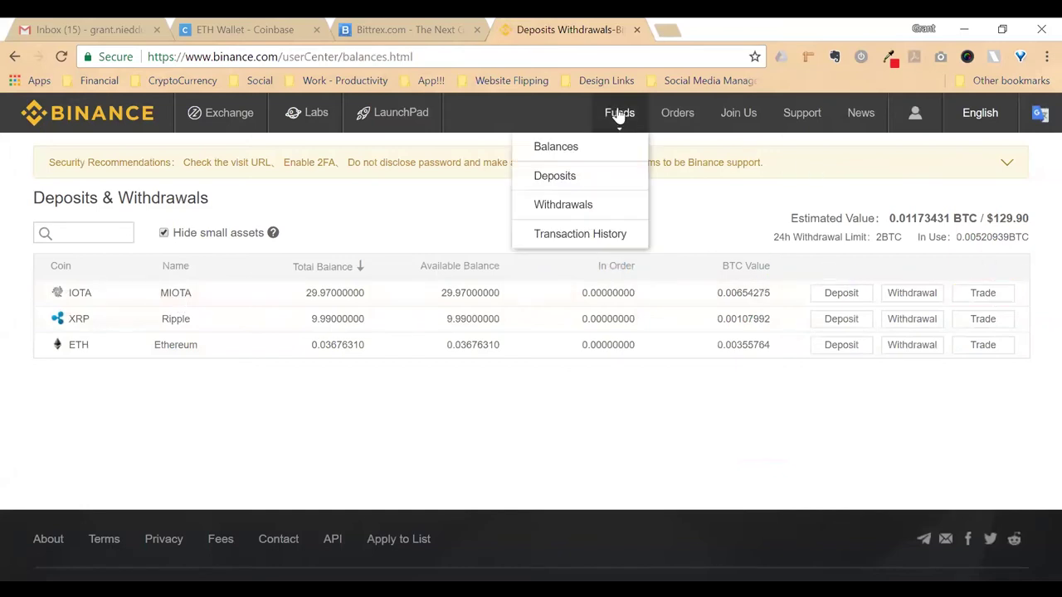
Open the IOTA/ETH trading page from the IOTA row's Trade option
mouse_move(621, 123)
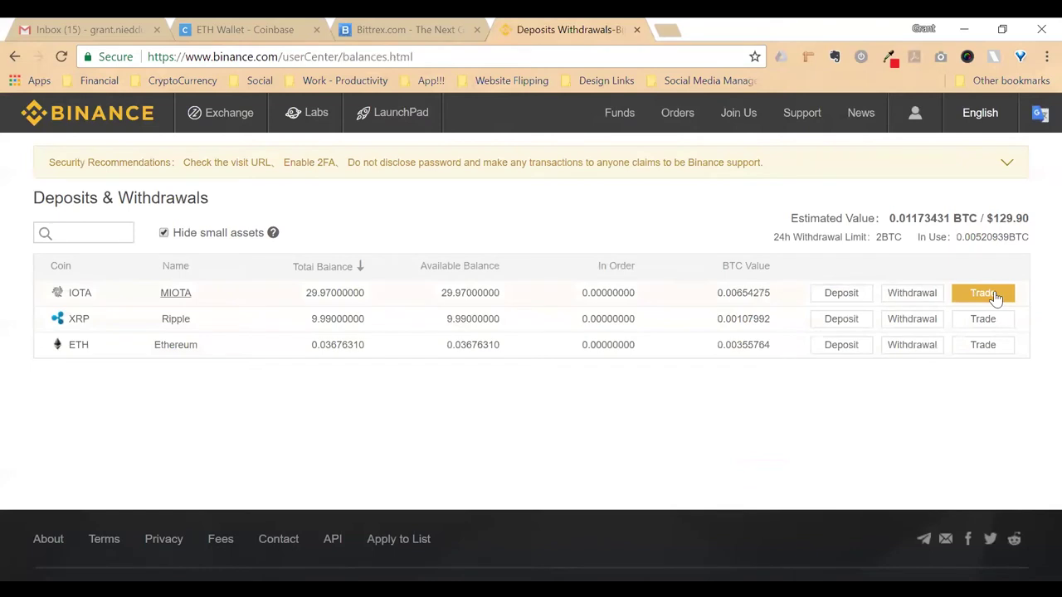
mouse_move(996, 297)
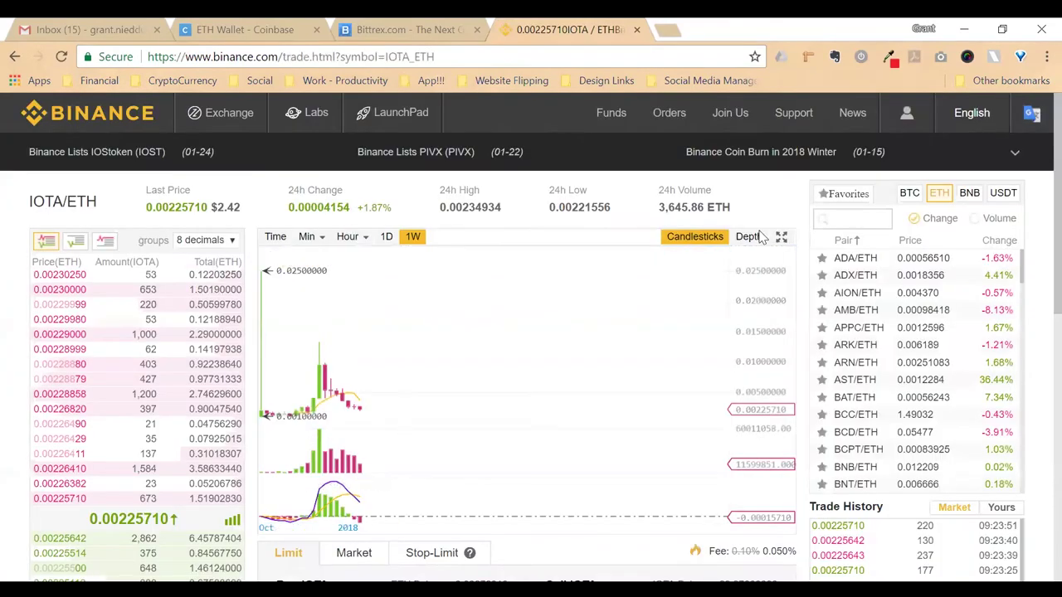
Fill a quarter of the IOTA holdings as the sell amount on the limit form
scroll(867, 294, down, 3)
scroll(1037, 321, down, 4)
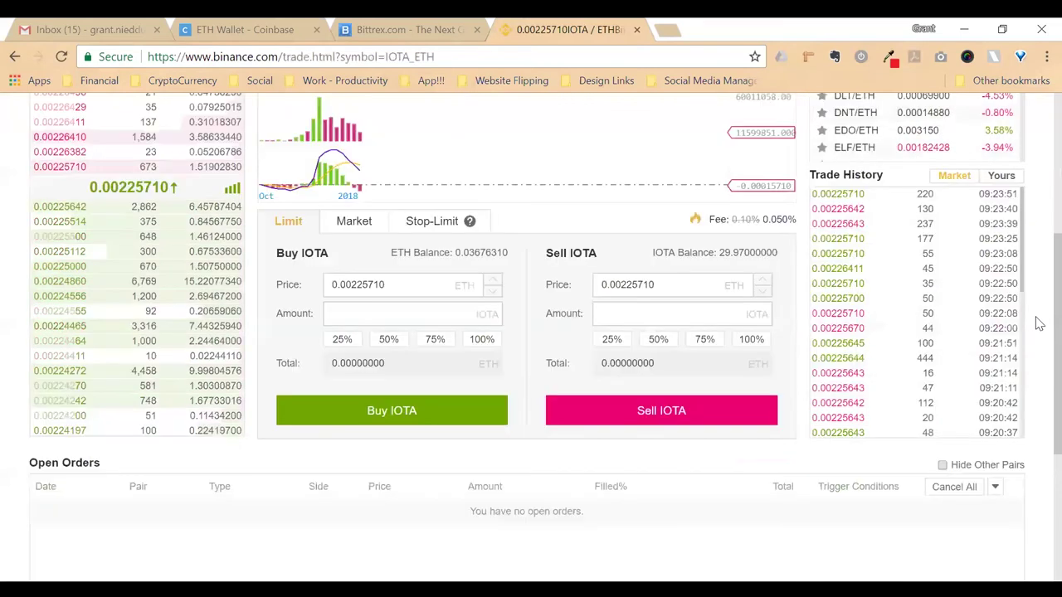
scroll(1037, 321, down, 1)
scroll(1038, 322, up, 1)
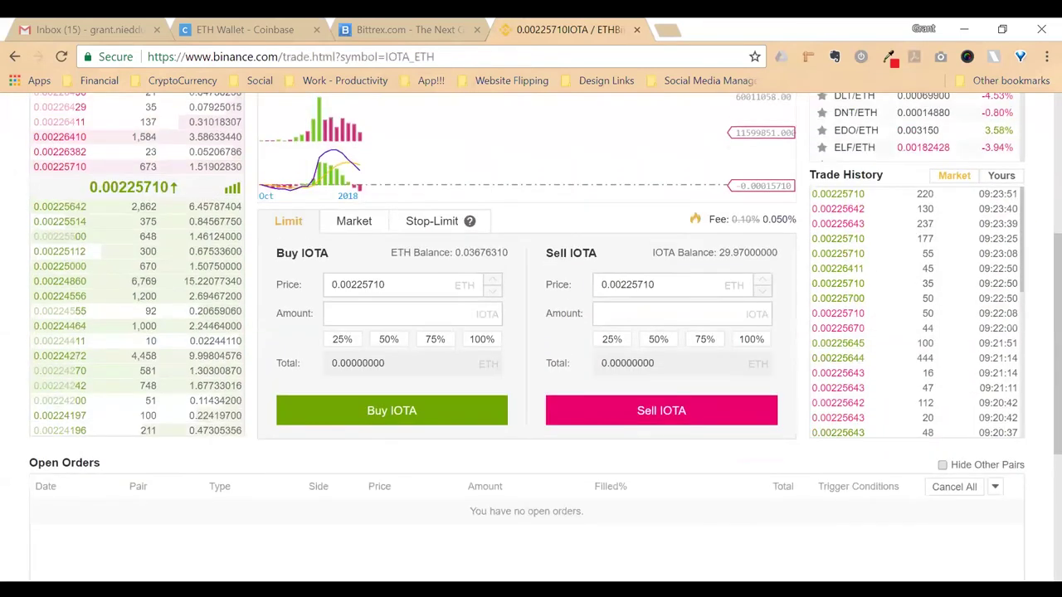
click(654, 285)
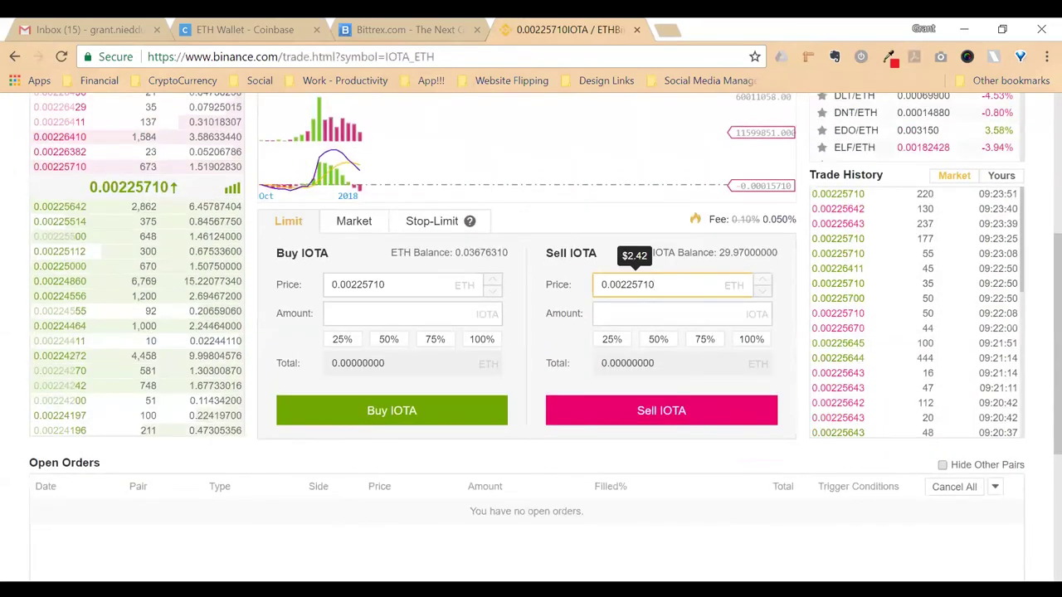
click(680, 314)
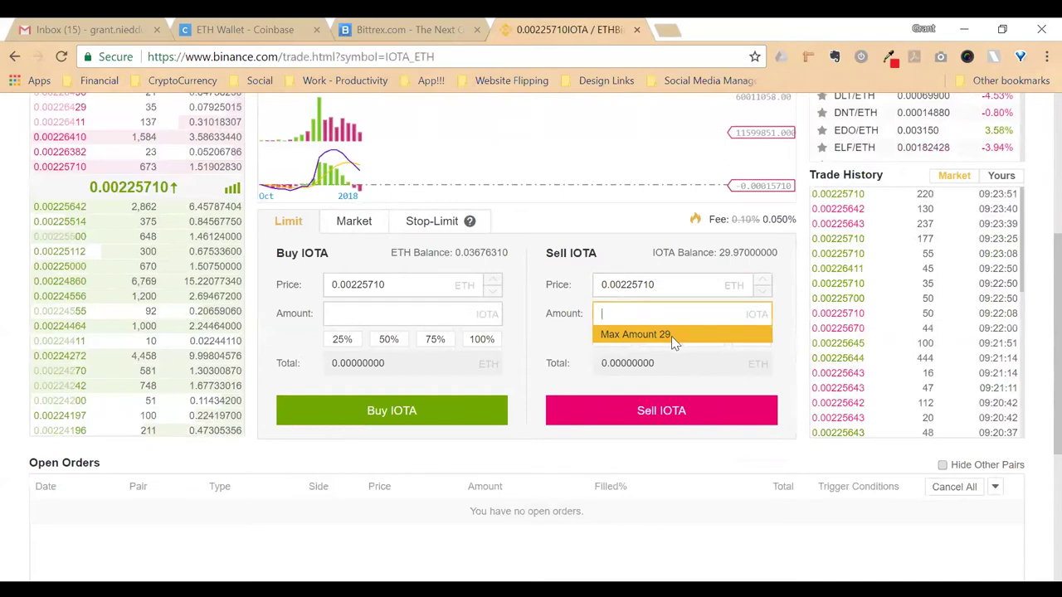
click(612, 344)
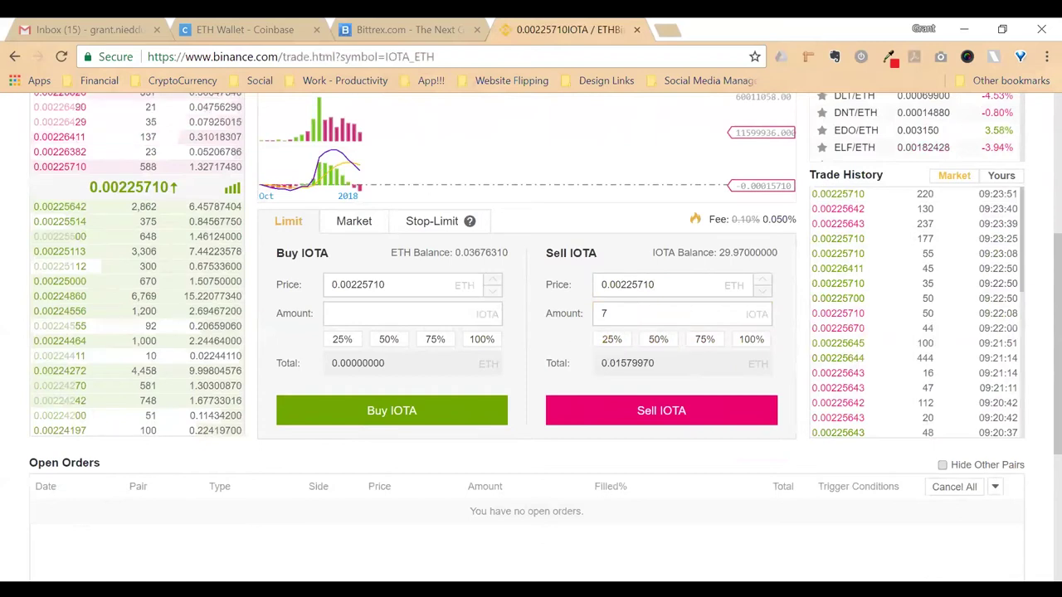
Switch to a market order, fill 7 IOTA and sell them for ETH
click(351, 223)
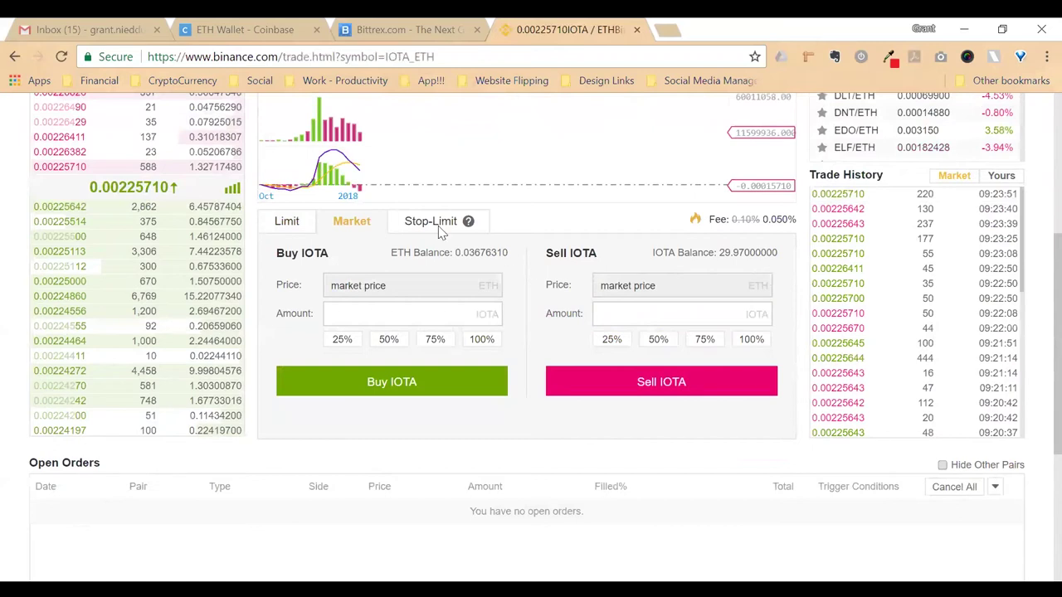
click(624, 314)
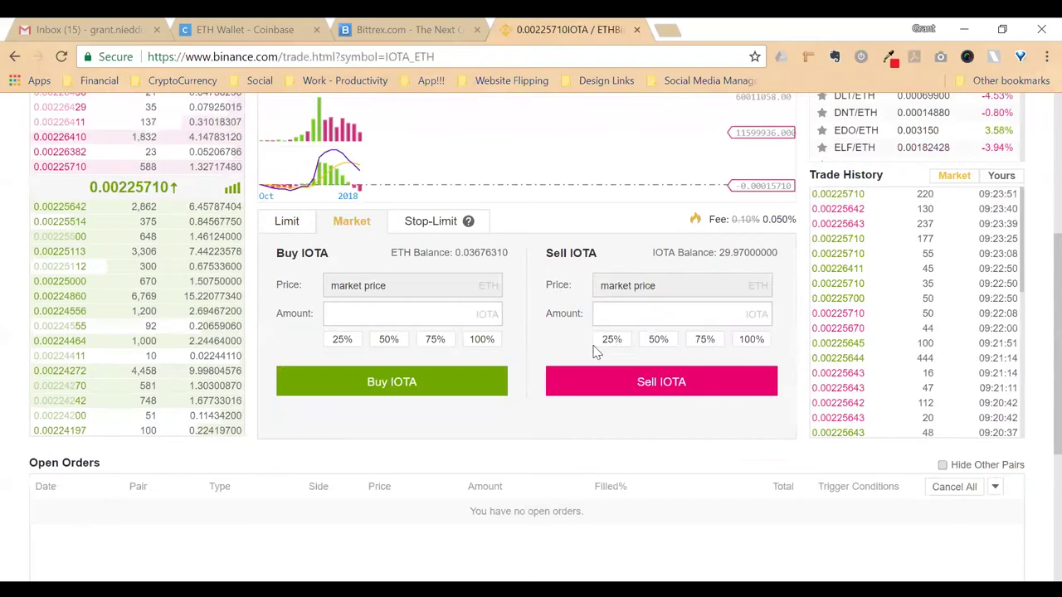
click(606, 342)
click(285, 224)
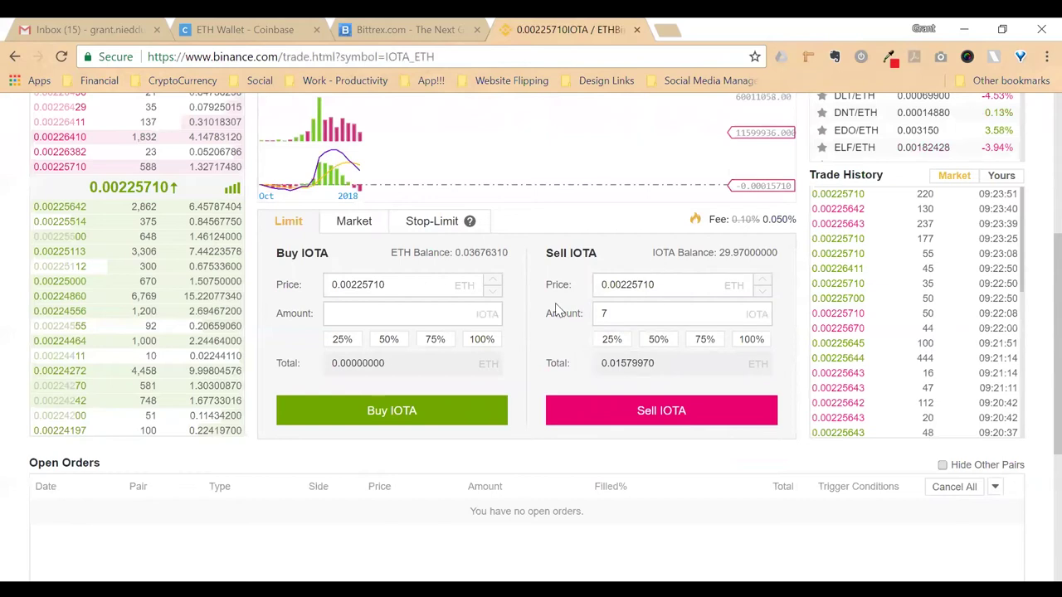
click(372, 232)
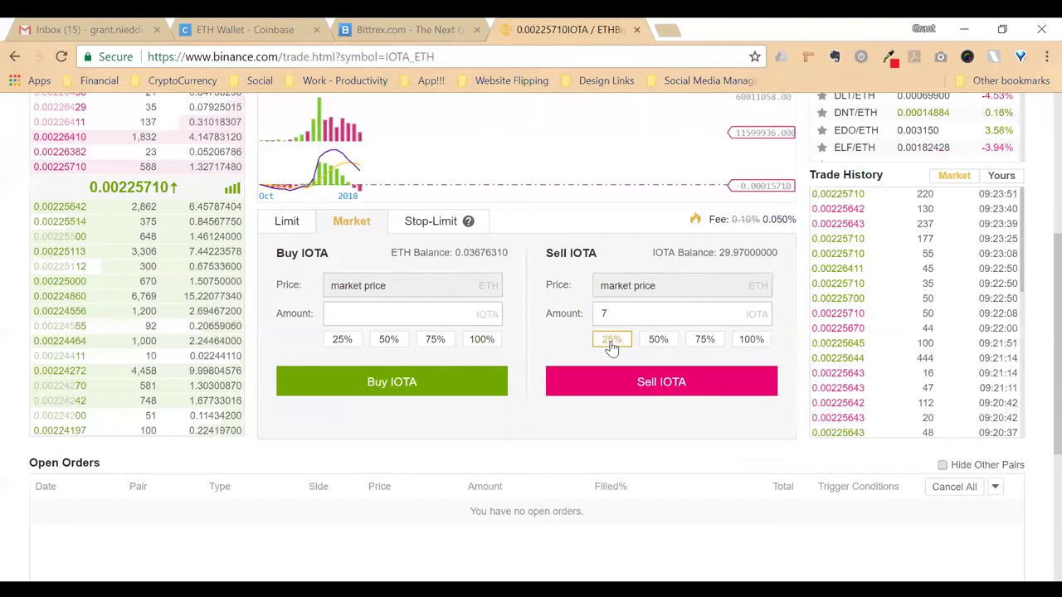
click(676, 386)
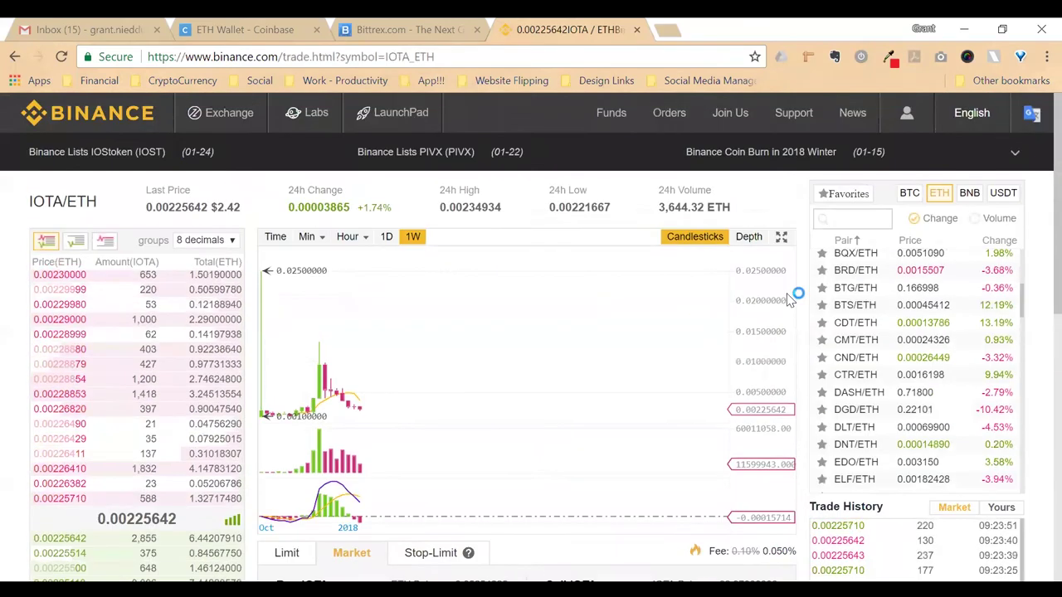
Show only your own IOTA trades and open the details of the 7 IOTA market sell
scroll(775, 351, up, 4)
scroll(1038, 415, down, 3)
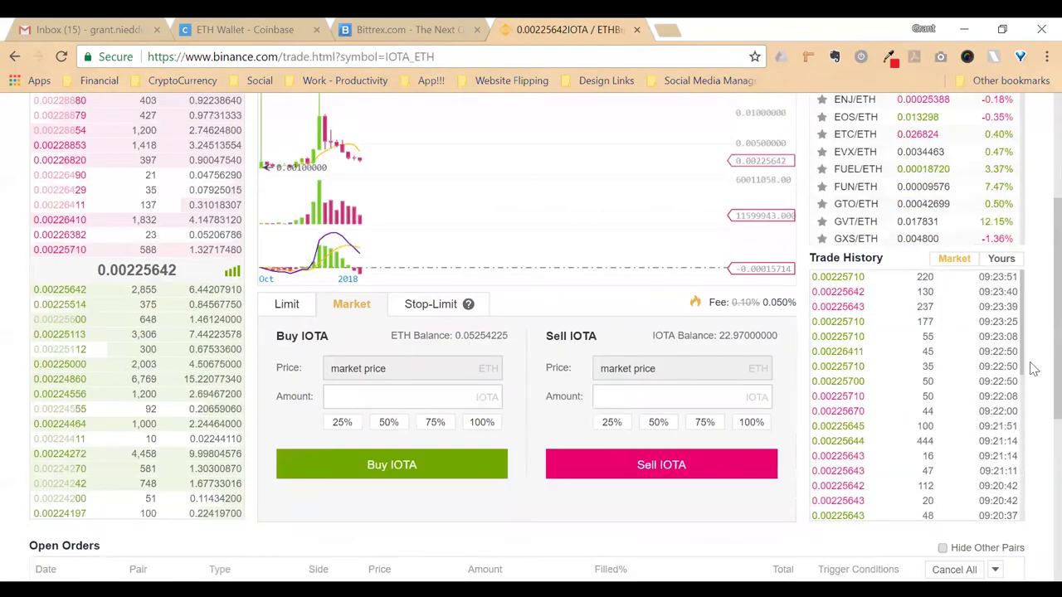
click(1001, 260)
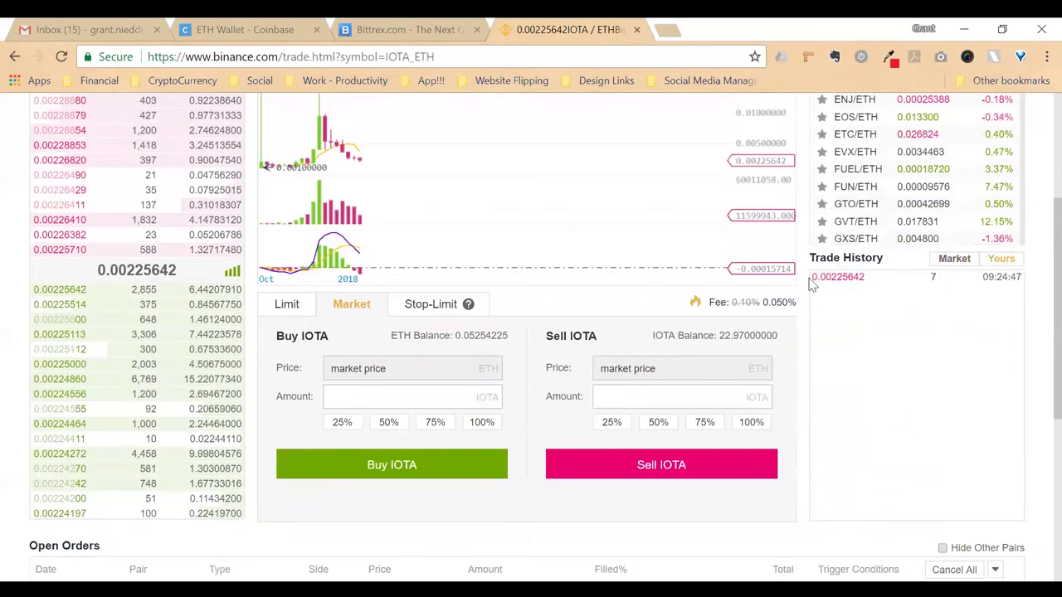
scroll(1039, 261, up, 3)
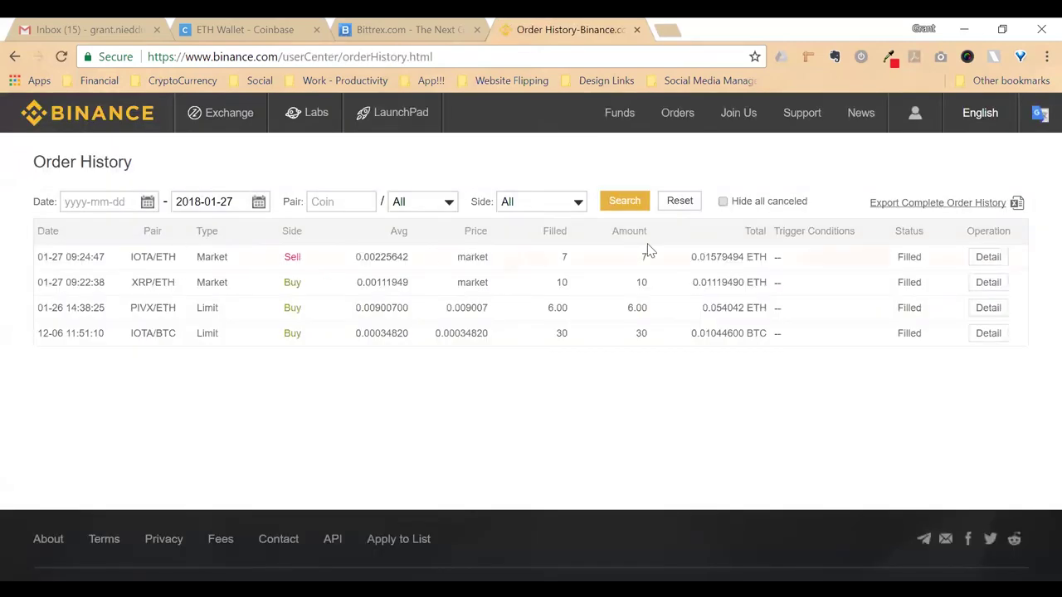
click(1000, 262)
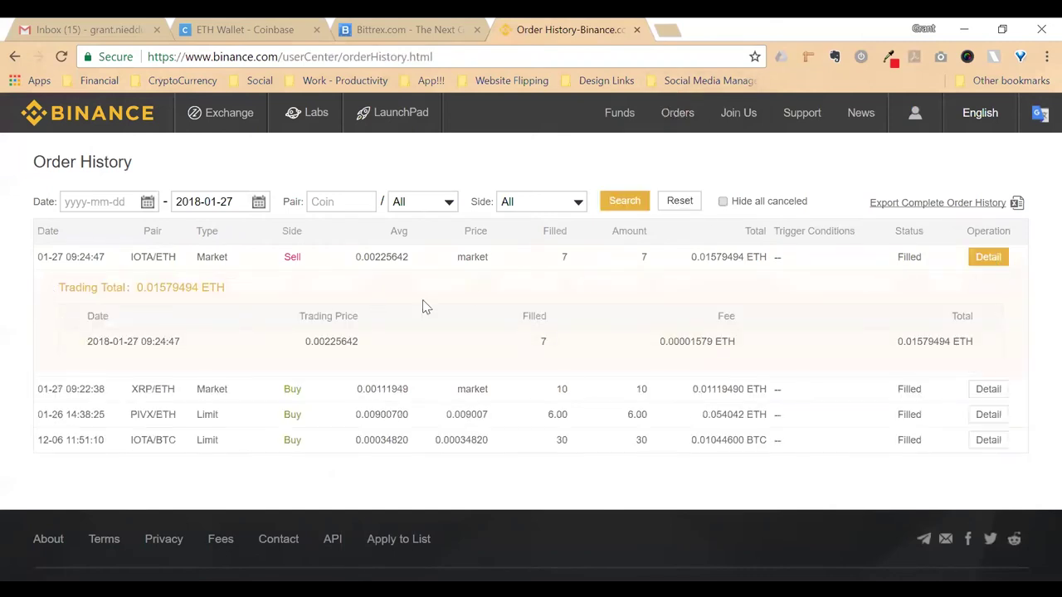
Check the trade history, then return to balances showing 22.97 IOTA, 9.99 XRP and 0.05254225 ETH
click(649, 206)
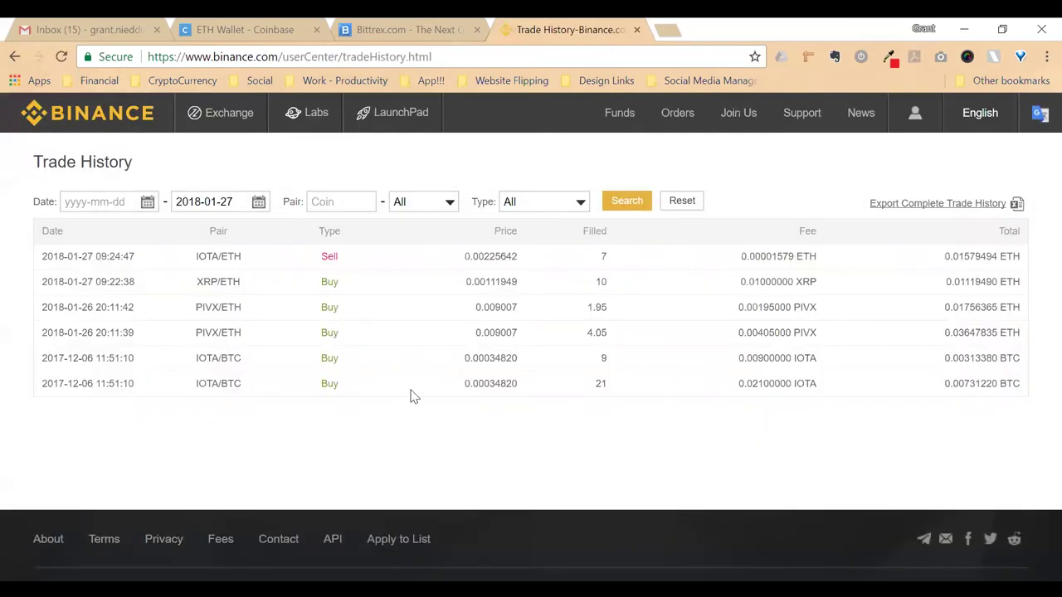
mouse_move(614, 109)
click(570, 156)
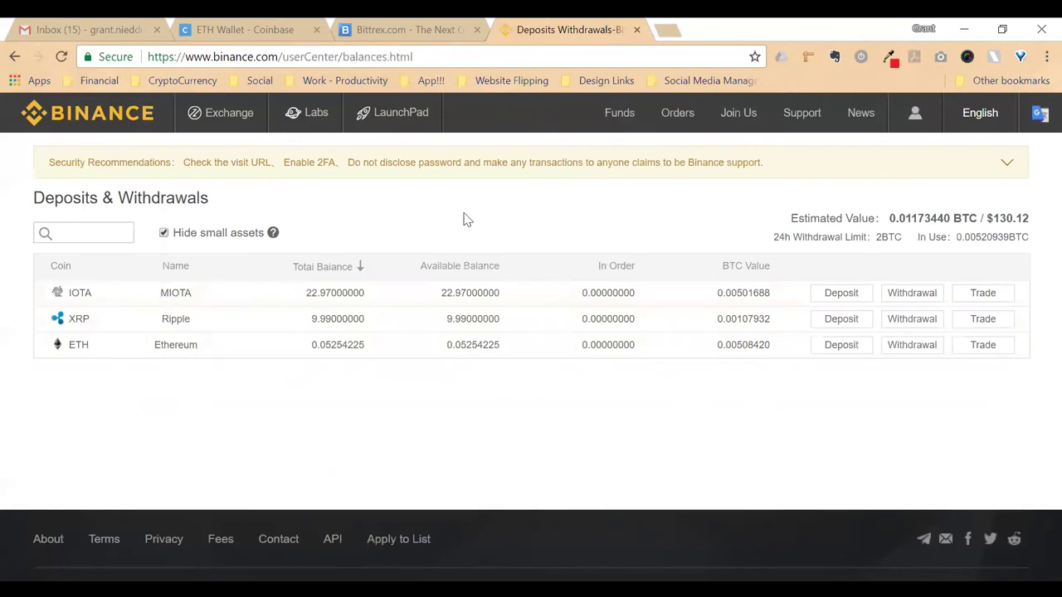
mouse_move(225, 116)
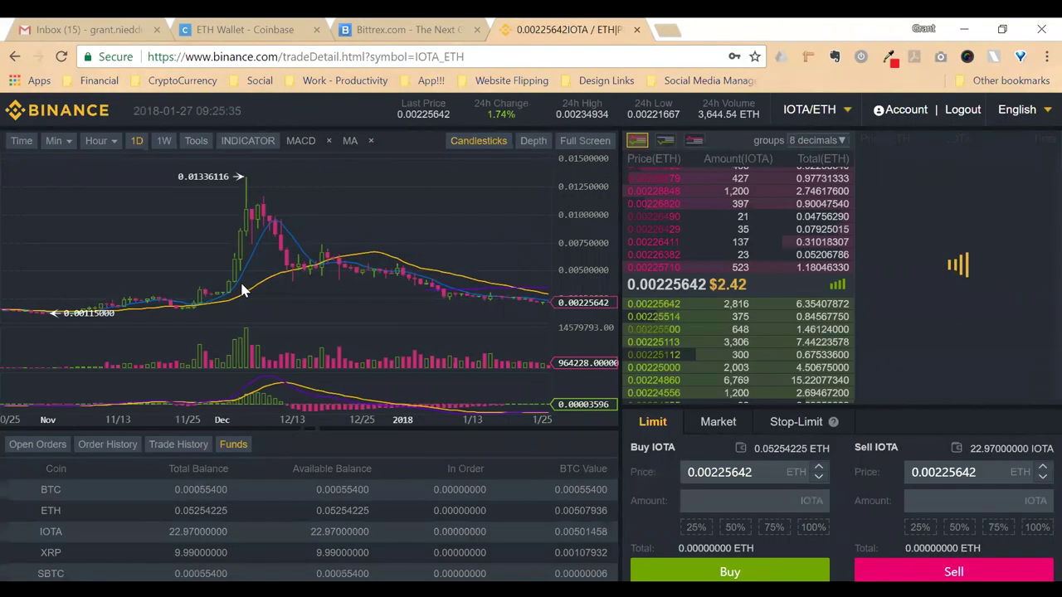
click(195, 145)
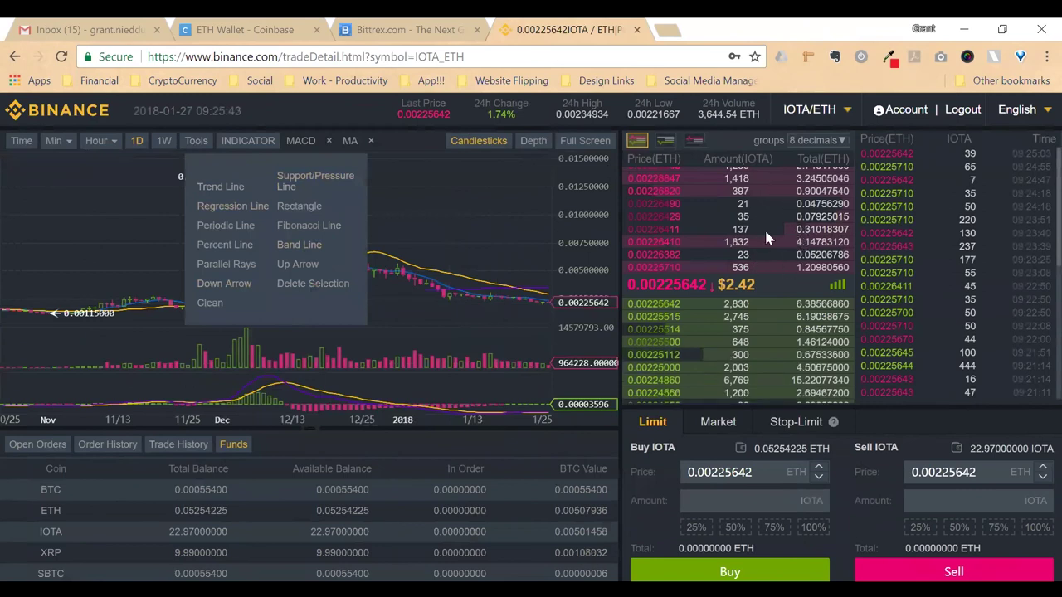
click(137, 143)
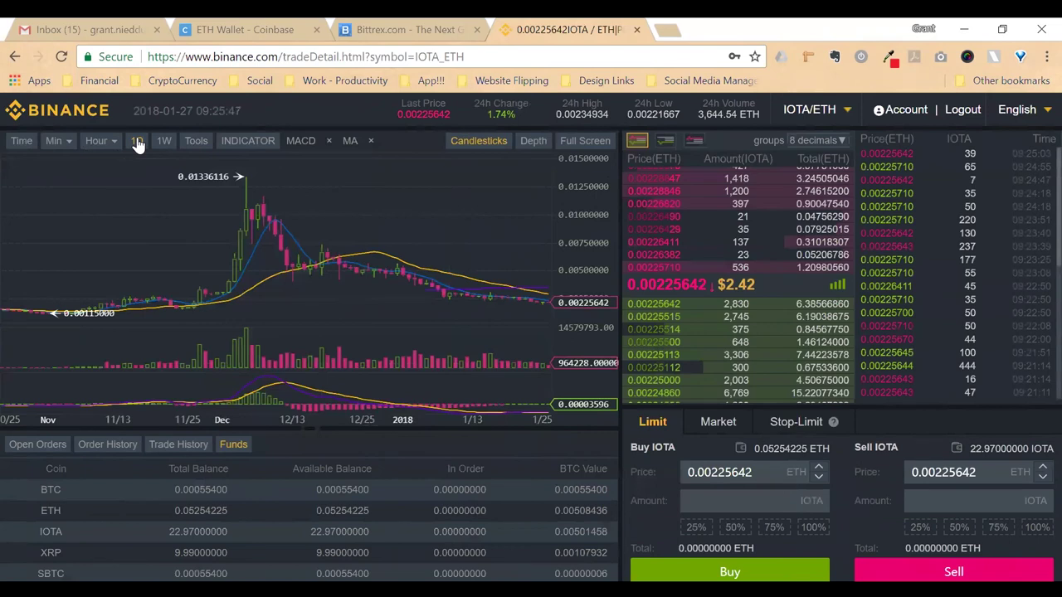